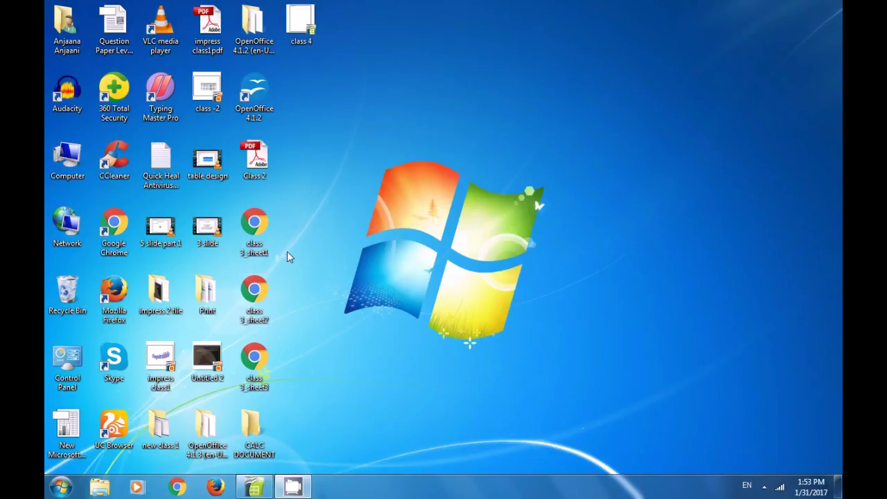
# Switch to the class 4 spreadsheet in OpenOffice Calc and save it as a template named "helpline" in My Templates
pyautogui.click(246, 490)
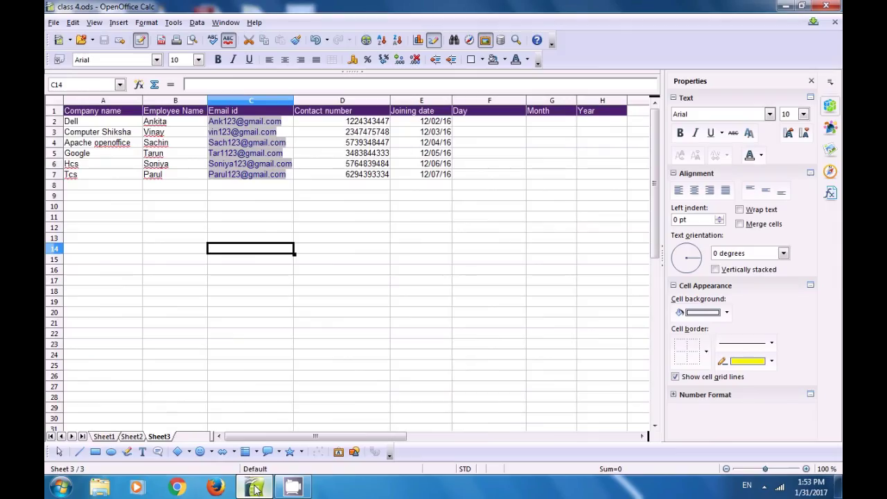
pyautogui.click(227, 217)
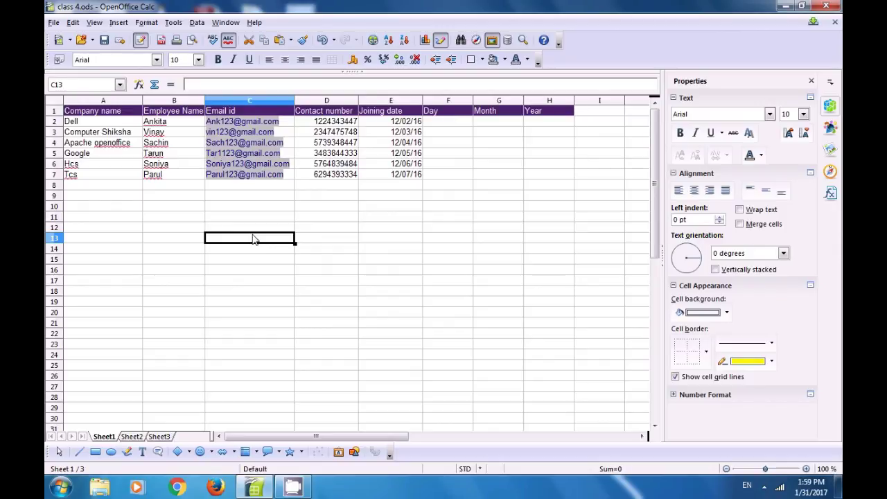
pyautogui.click(54, 23)
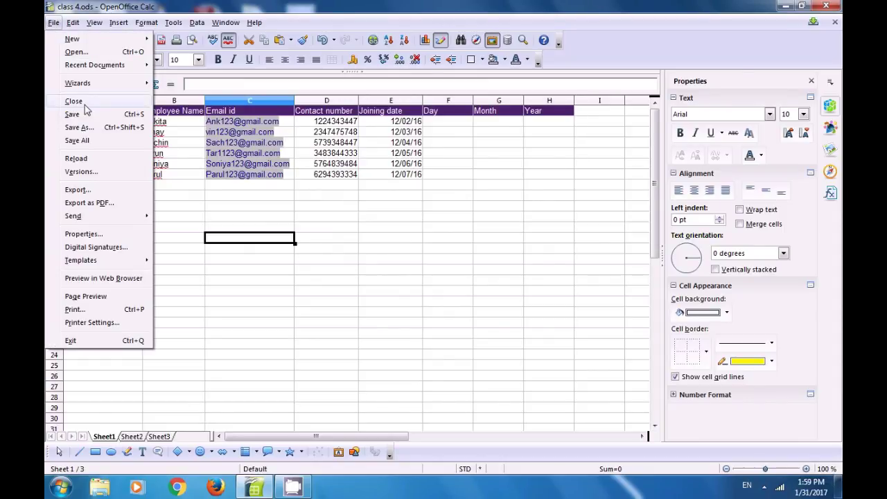
pyautogui.moveTo(80, 263)
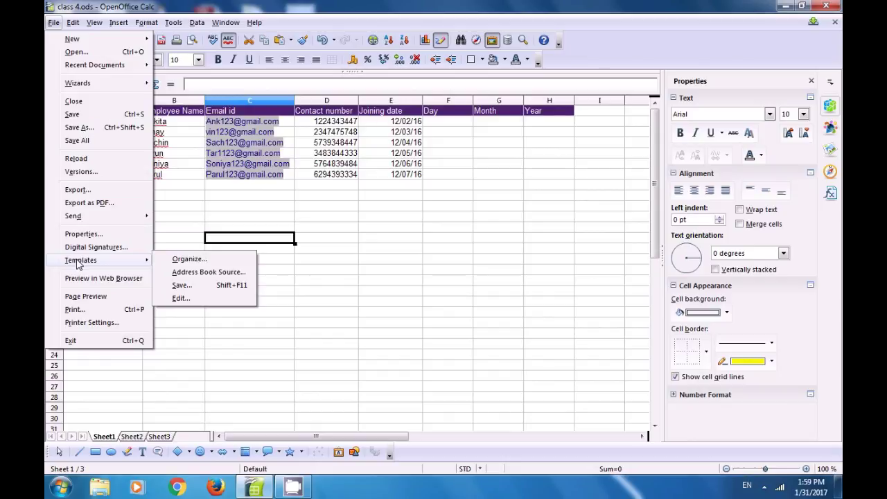
pyautogui.click(180, 285)
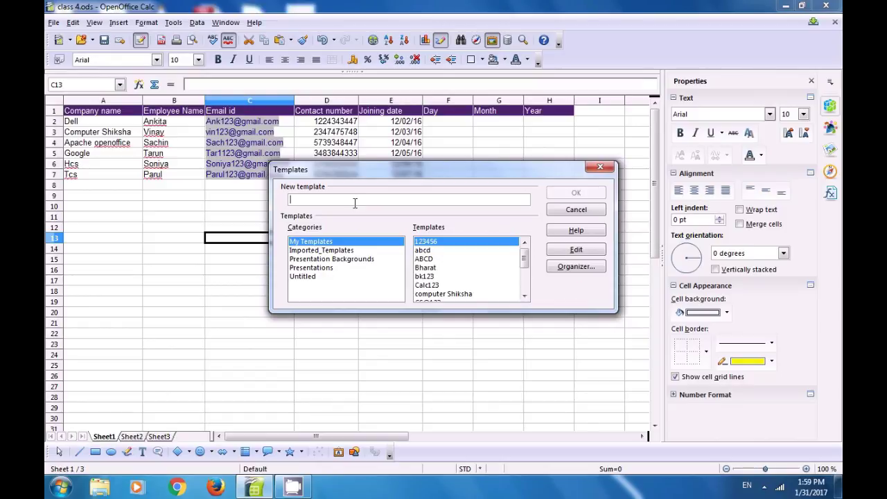
pyautogui.write('hel')
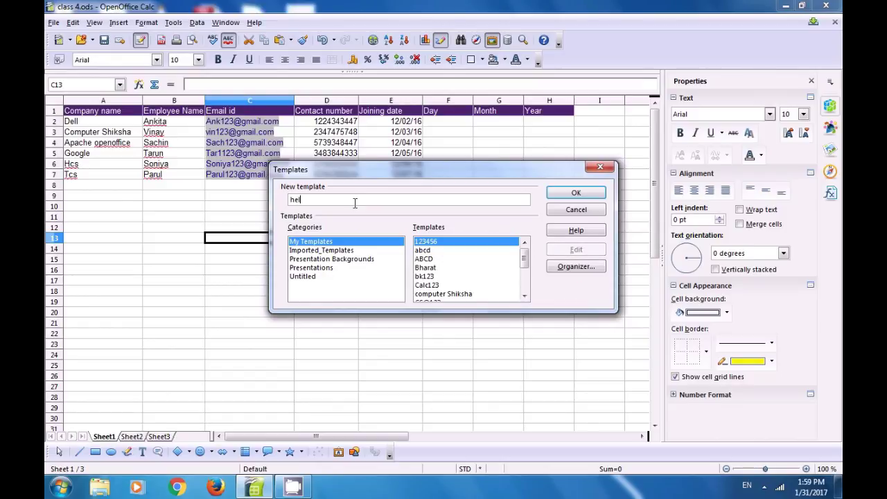
pyautogui.write('pline')
pyautogui.click(575, 192)
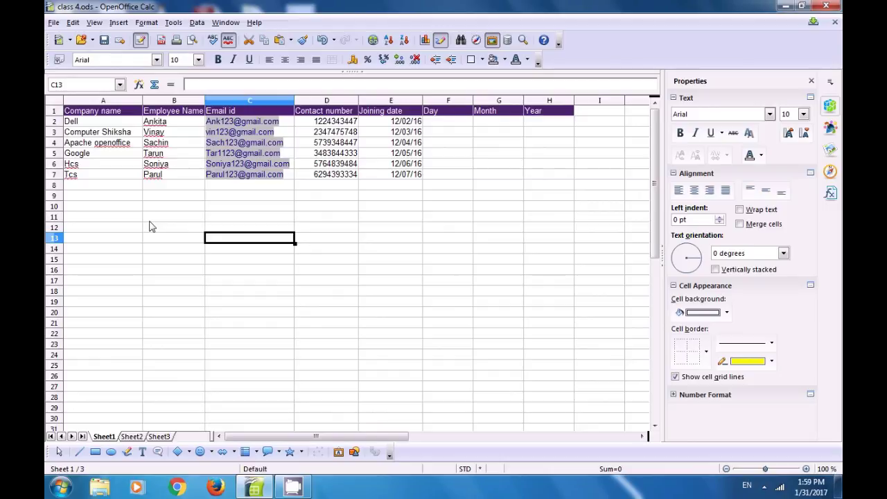
# Open the helpline template from the My Templates folder for editing through the template organizer
pyautogui.click(151, 223)
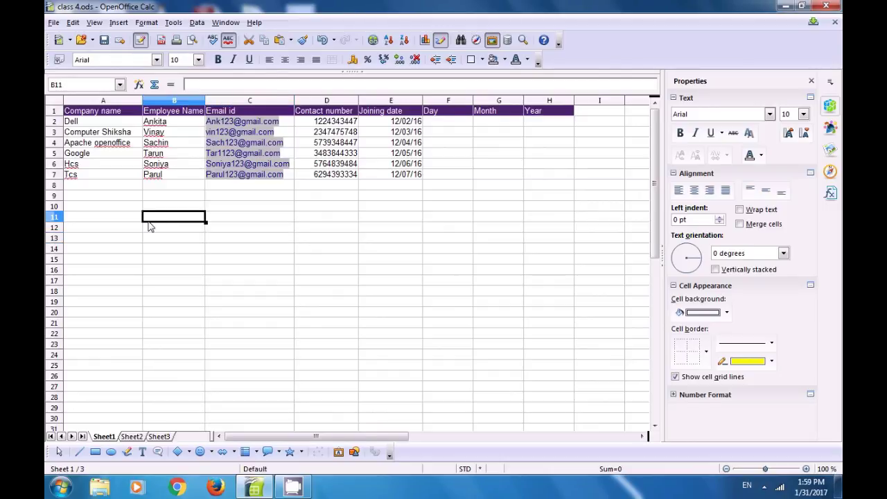
pyautogui.click(53, 22)
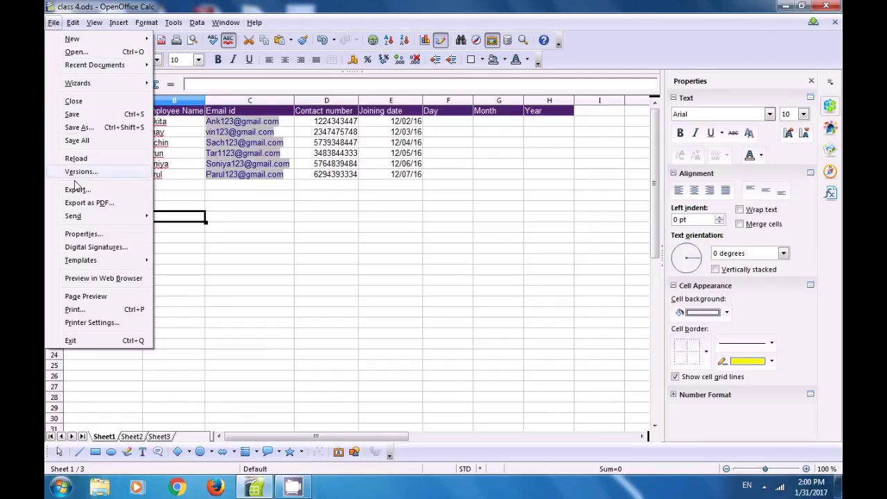
pyautogui.moveTo(93, 263)
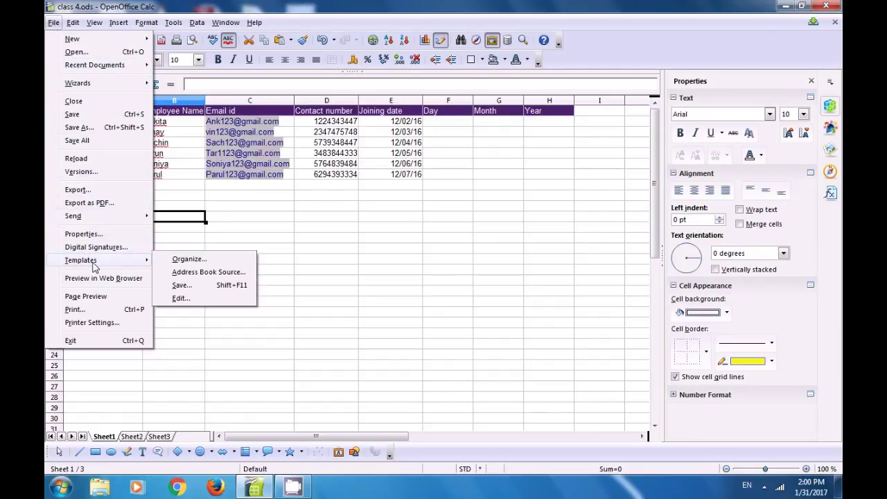
pyautogui.click(192, 261)
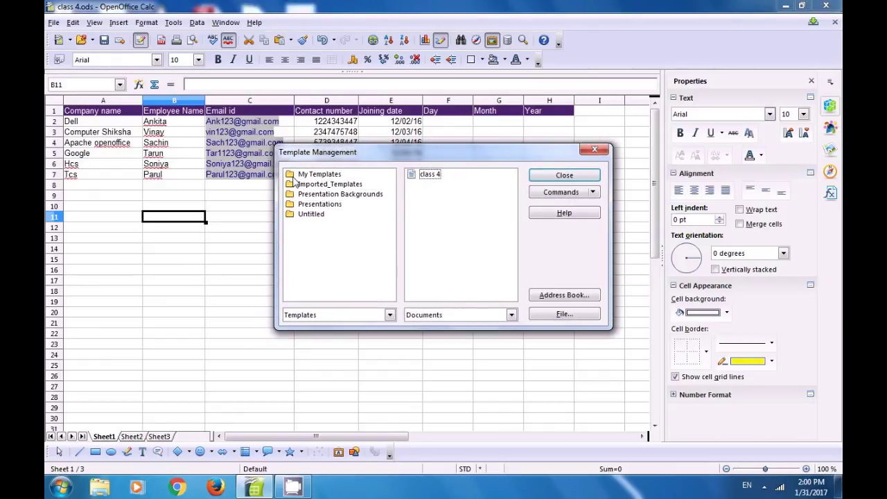
pyautogui.doubleClick(322, 177)
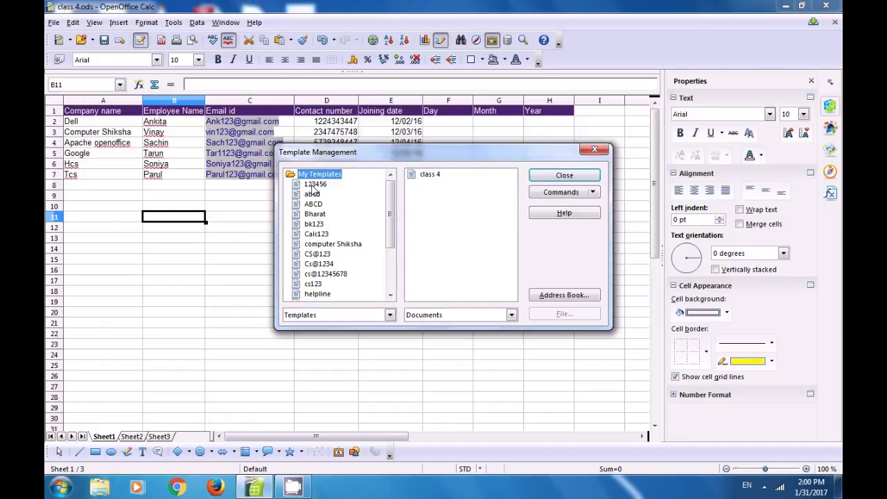
pyautogui.click(320, 297)
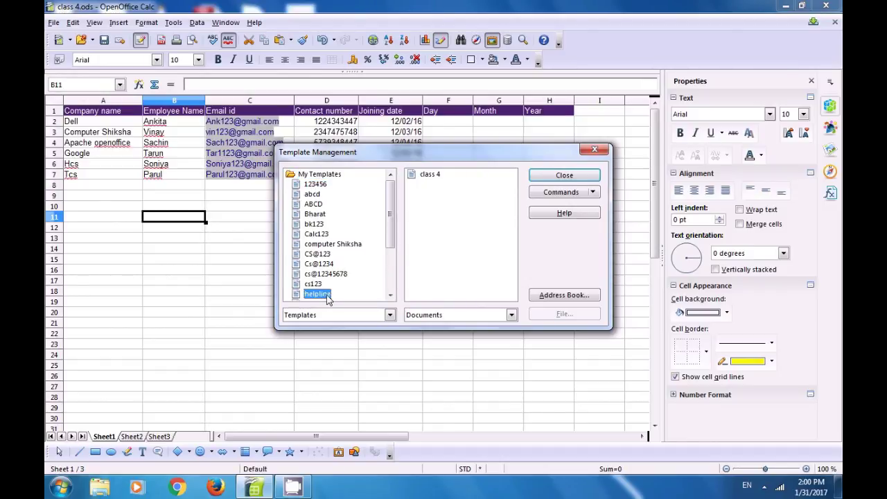
pyautogui.click(592, 192)
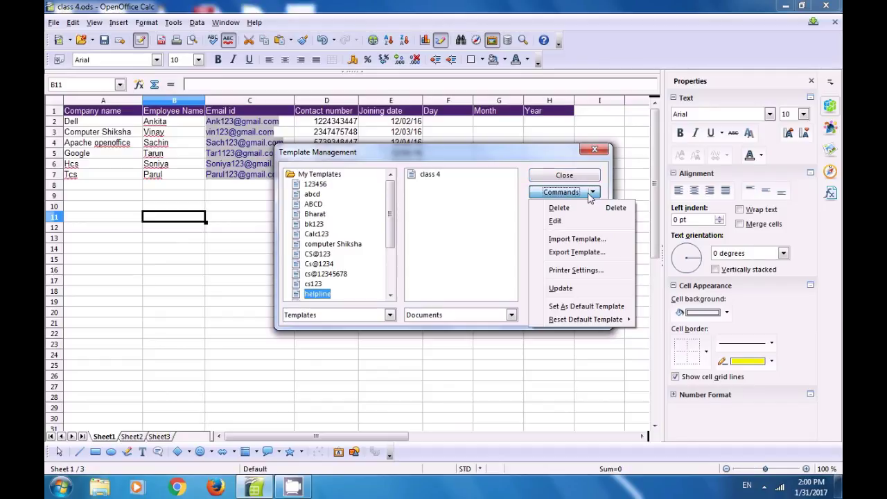
pyautogui.click(557, 222)
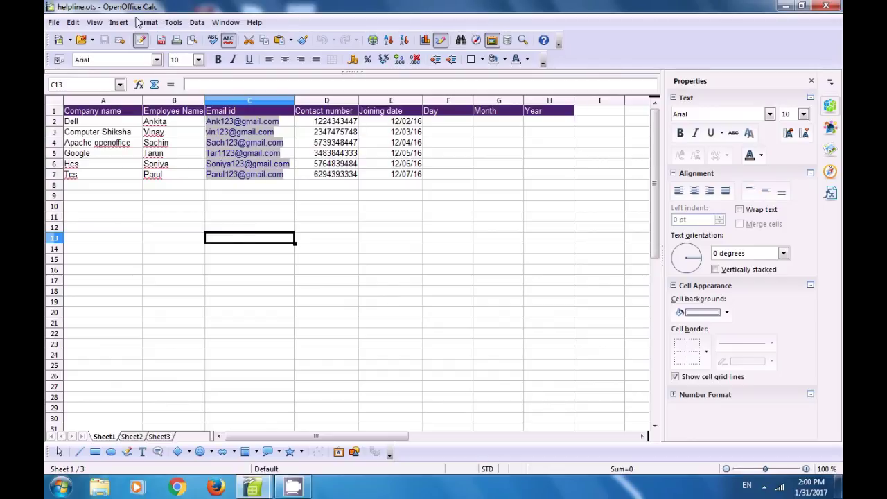
# Switch to Sheet2 of the template and widen column A
pyautogui.click(132, 436)
pyautogui.click(133, 436)
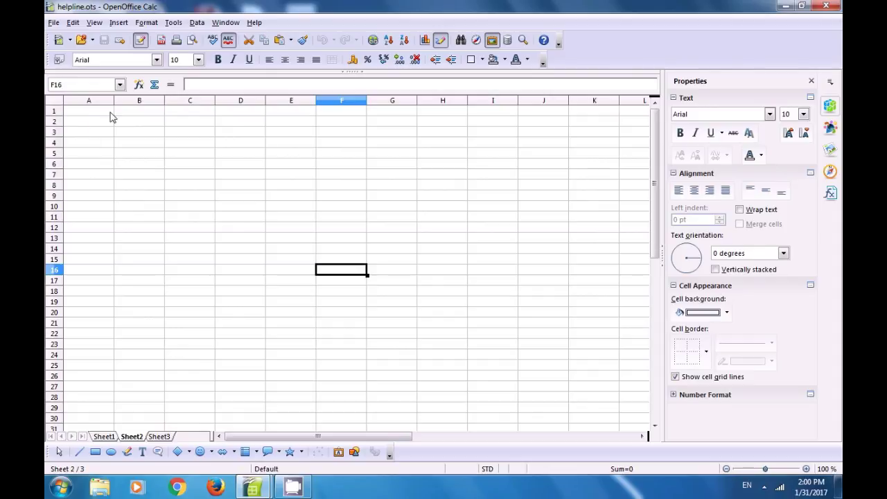
pyautogui.moveTo(114, 104); pyautogui.dragTo(146, 104)
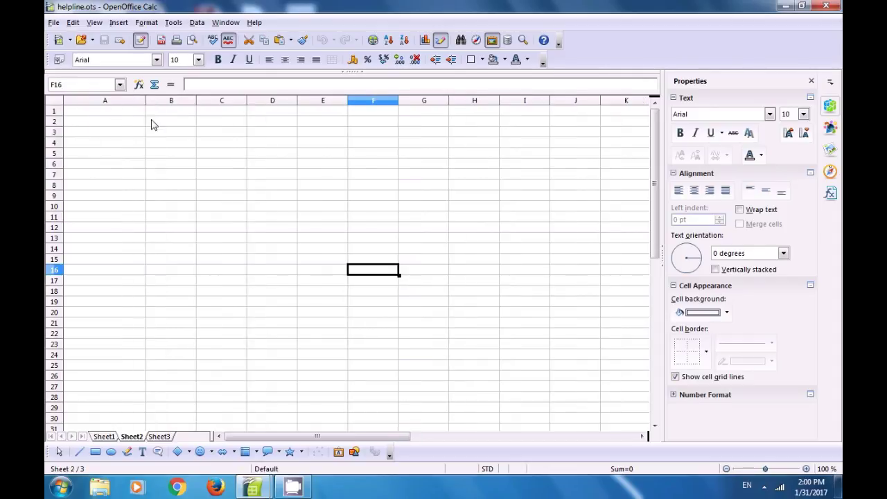
# Enter "women helpline num" in cell A1 and 1039 in cell B1
pyautogui.click(117, 113)
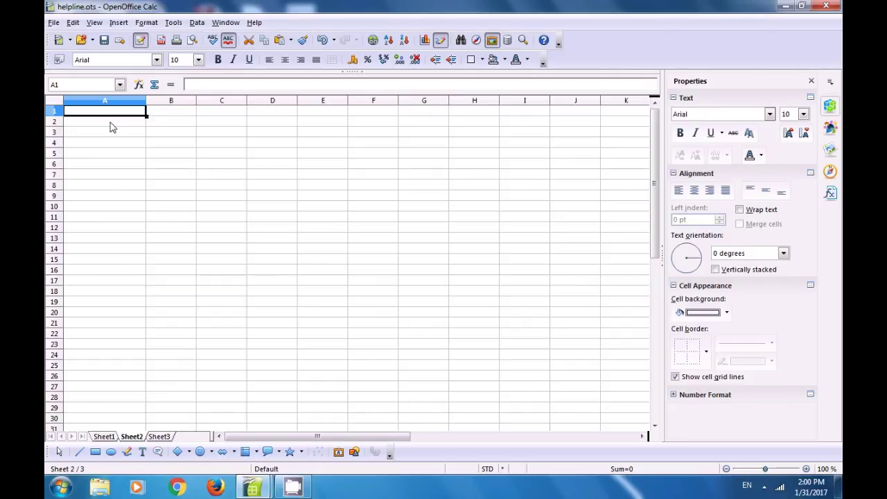
pyautogui.write('wom')
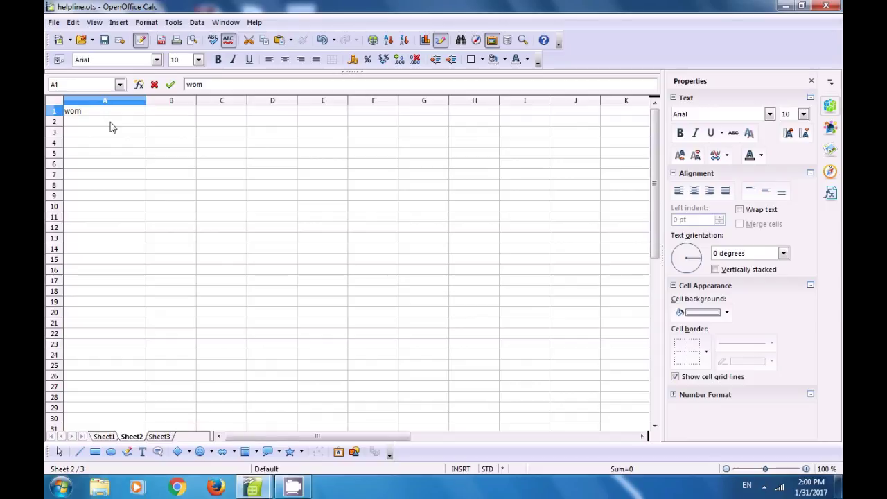
pyautogui.write('en helpline')
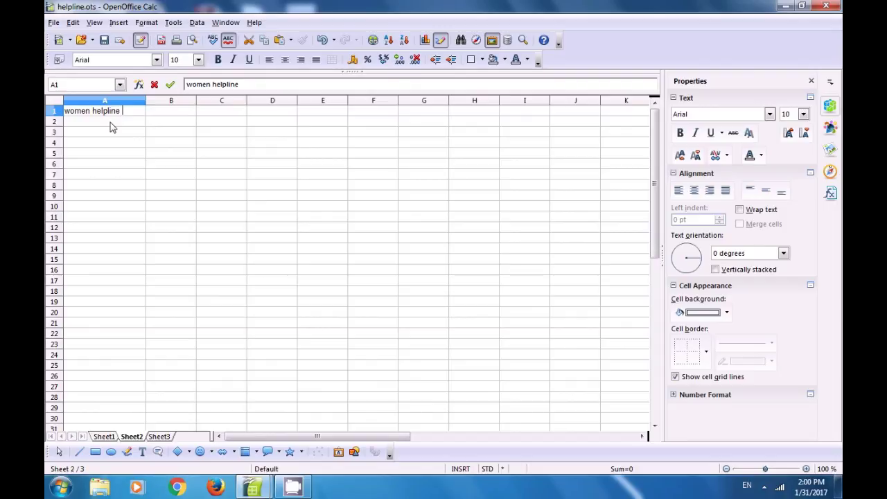
pyautogui.write(' num')
pyautogui.press('Tab')
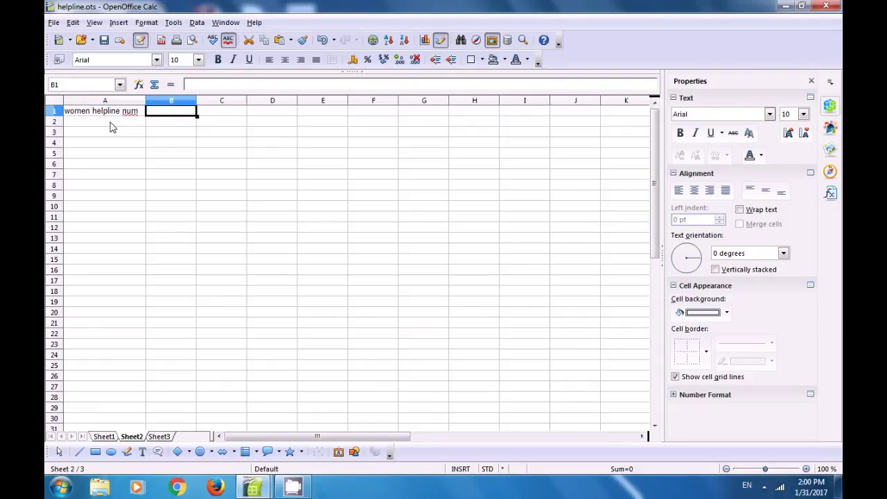
pyautogui.write('1039')
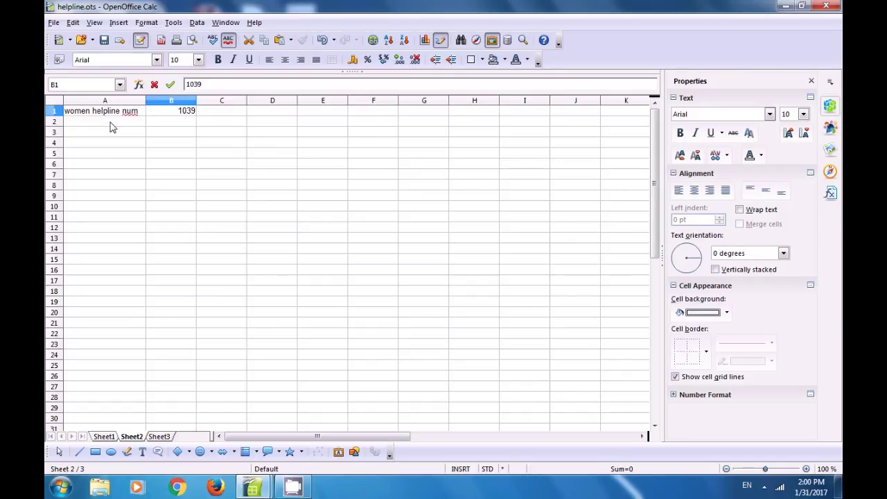
pyautogui.press('Return')
# Enter "police helpline num" in cell A2 and 100 in cell B2
pyautogui.click(109, 123)
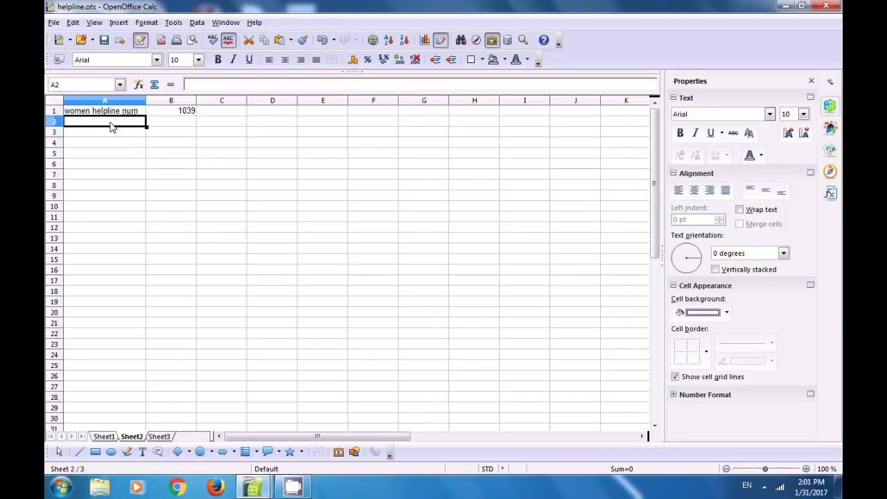
pyautogui.write('police ')
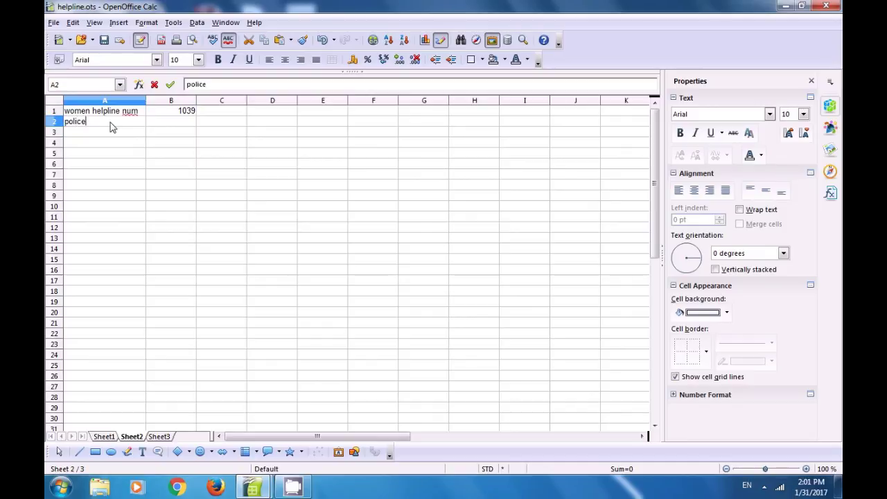
pyautogui.write('hel')
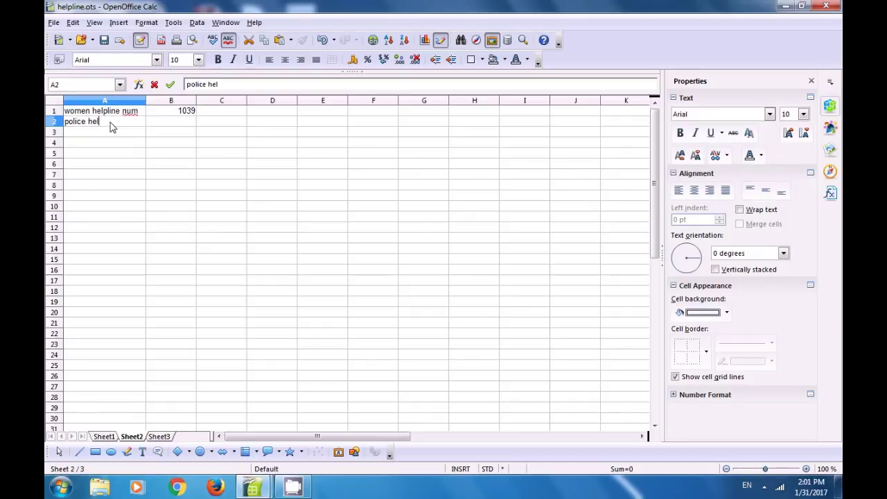
pyautogui.write('pline num')
pyautogui.press('Tab')
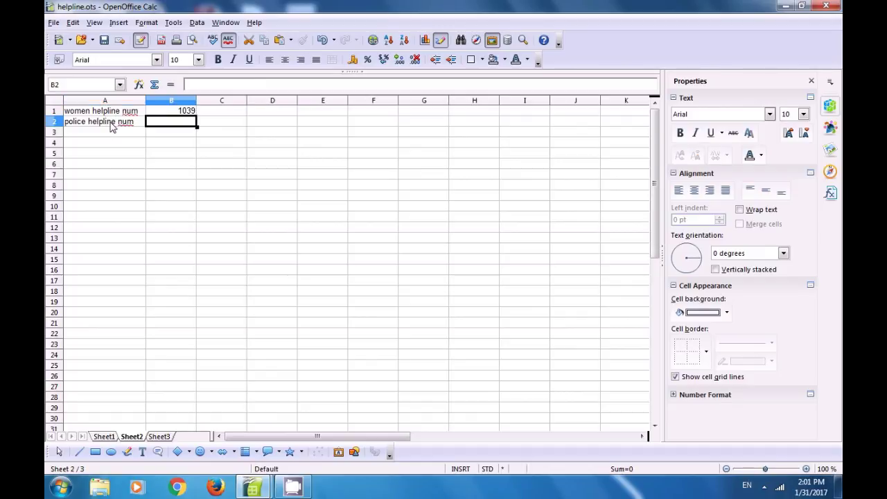
pyautogui.write('100')
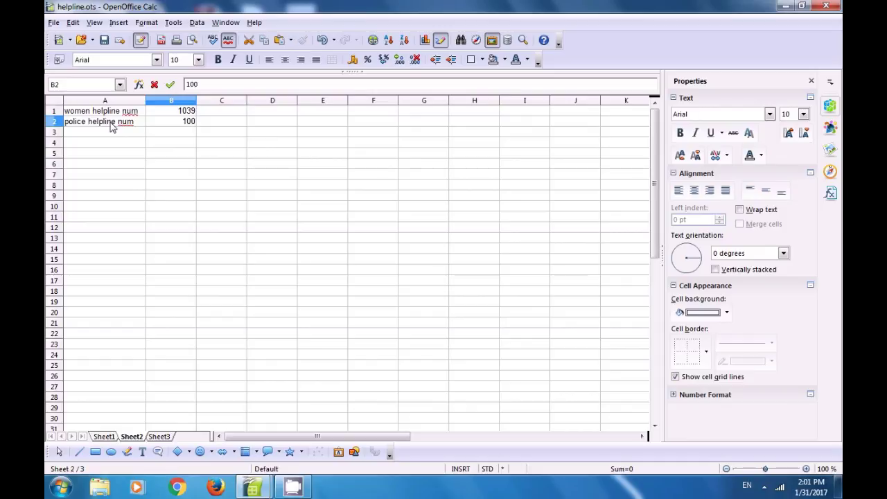
pyautogui.press('Return')
# Enter the label "computer shiksha helpline num" in cell A3
pyautogui.write('com')
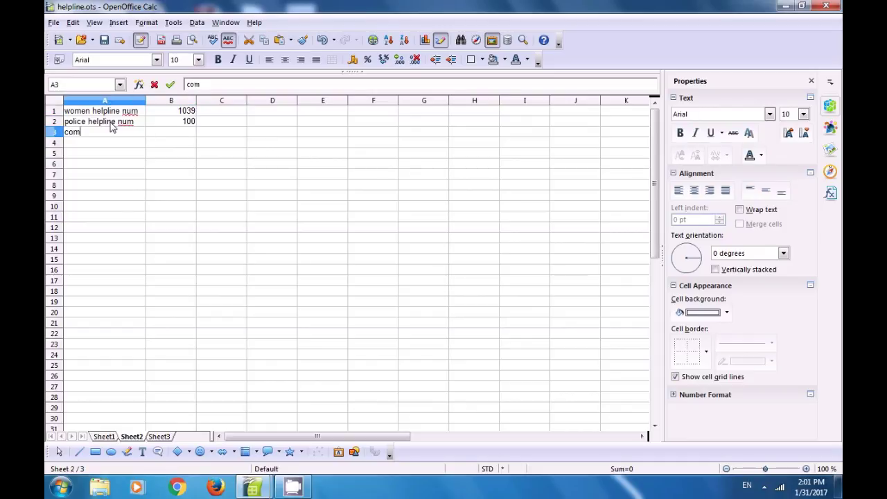
pyautogui.write('puter ')
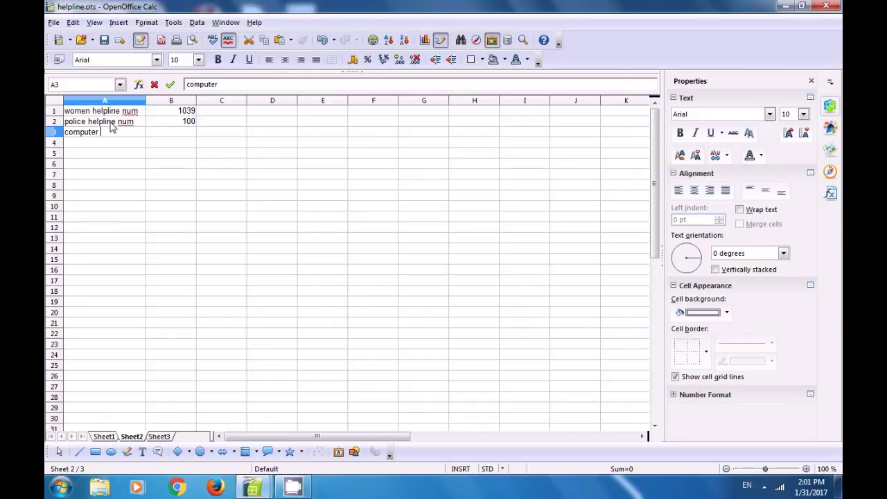
pyautogui.write('shiksha ')
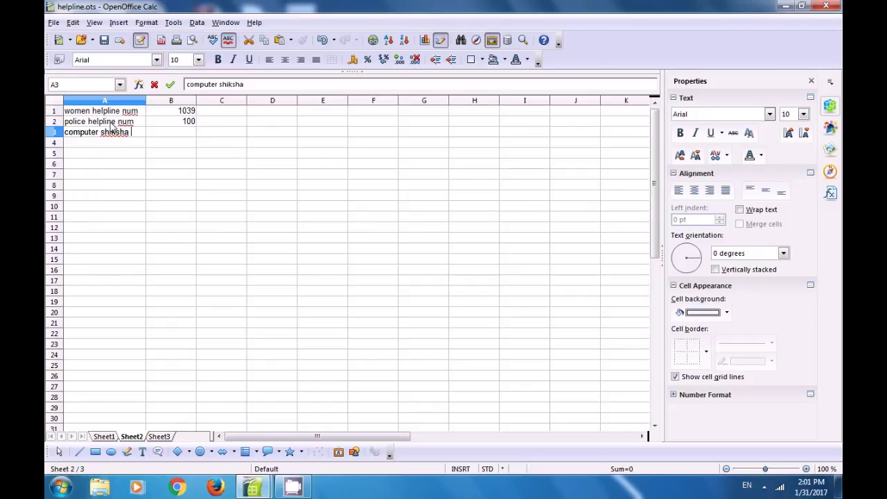
pyautogui.write('helpline ')
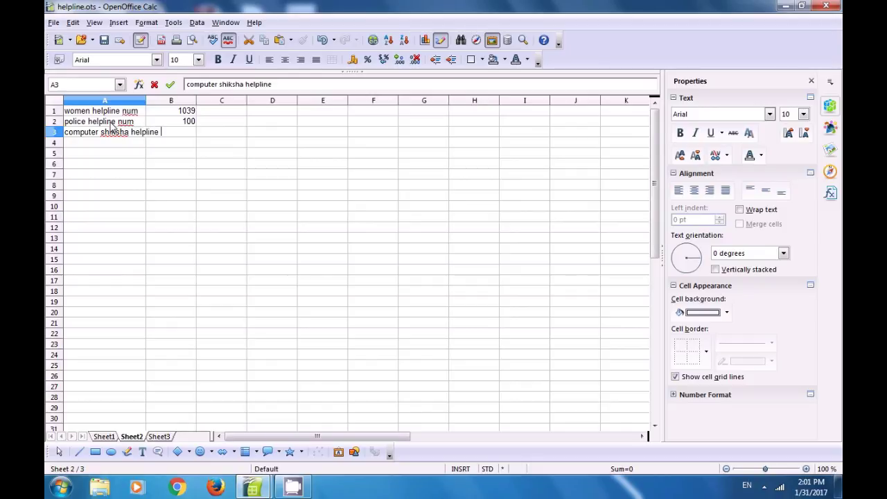
pyautogui.write('num')
pyautogui.click(144, 146)
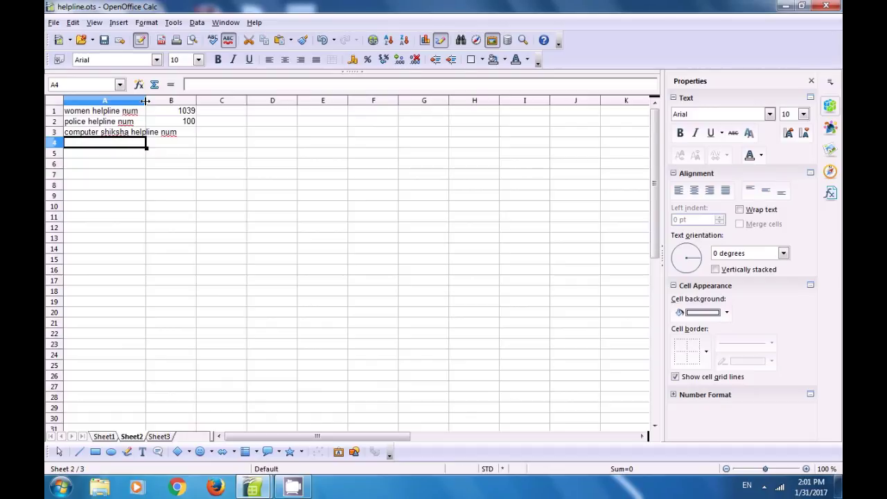
# Widen column A to fit the label in A3, and widen column B to about twice its width
pyautogui.moveTo(146, 102); pyautogui.dragTo(177, 101)
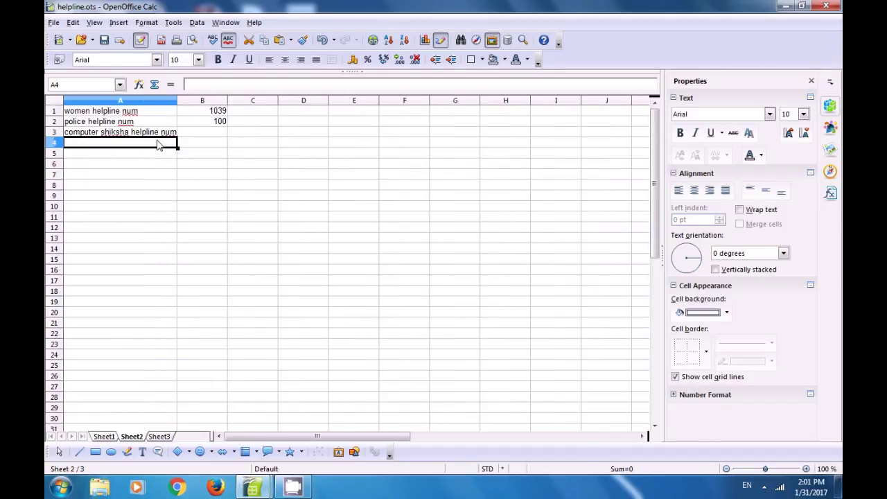
pyautogui.click(199, 134)
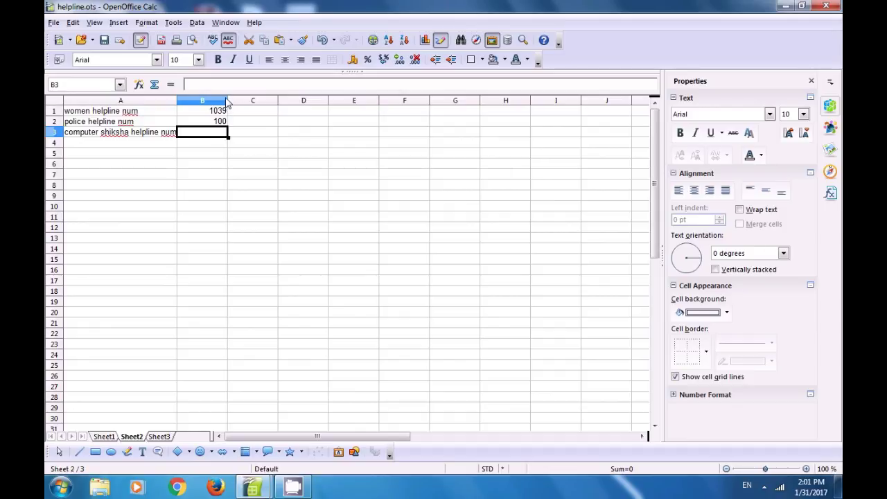
pyautogui.moveTo(227, 101); pyautogui.dragTo(279, 104)
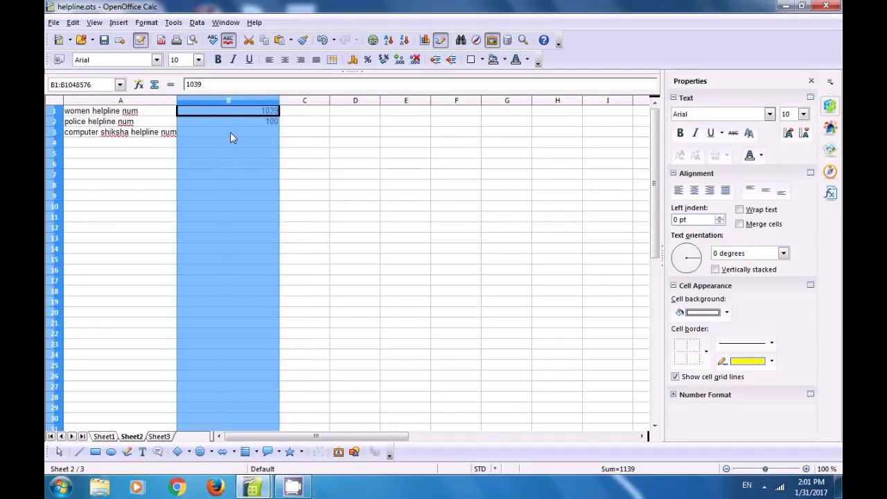
# Enter the computer shiksha helpline phone number in cell B3 of Sheet2
pyautogui.click(230, 135)
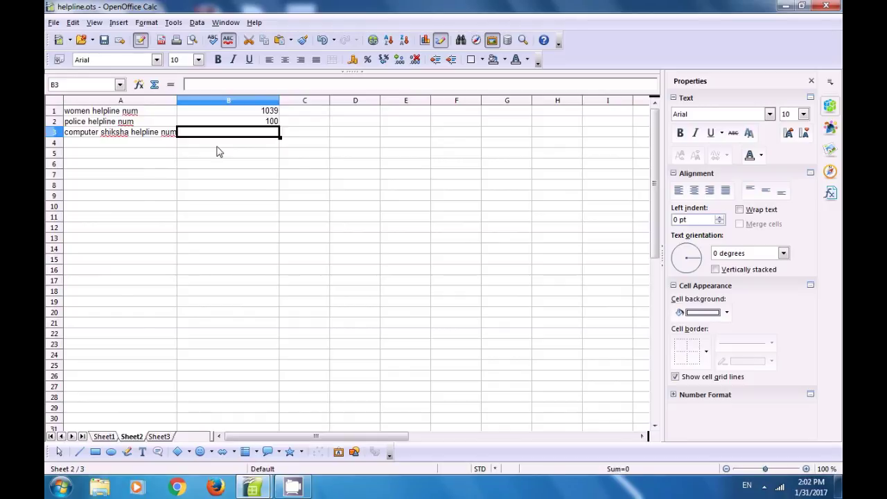
pyautogui.write('991')
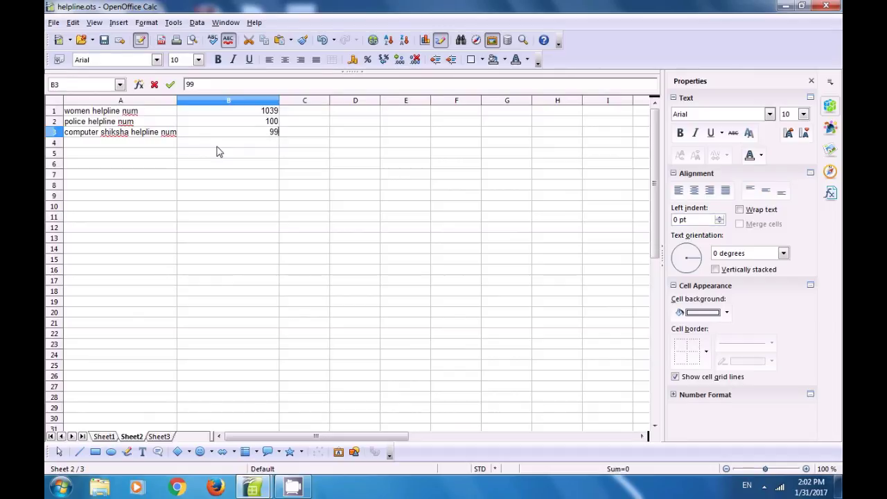
pyautogui.write('6')
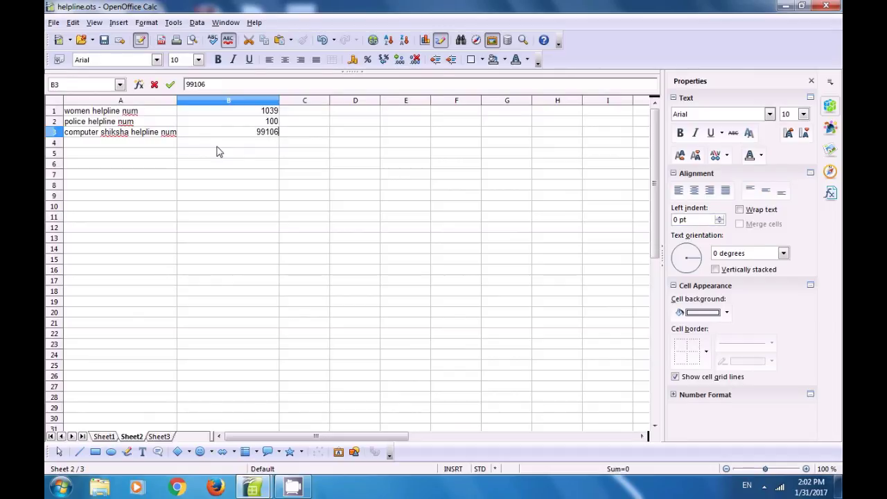
pyautogui.write('23004')
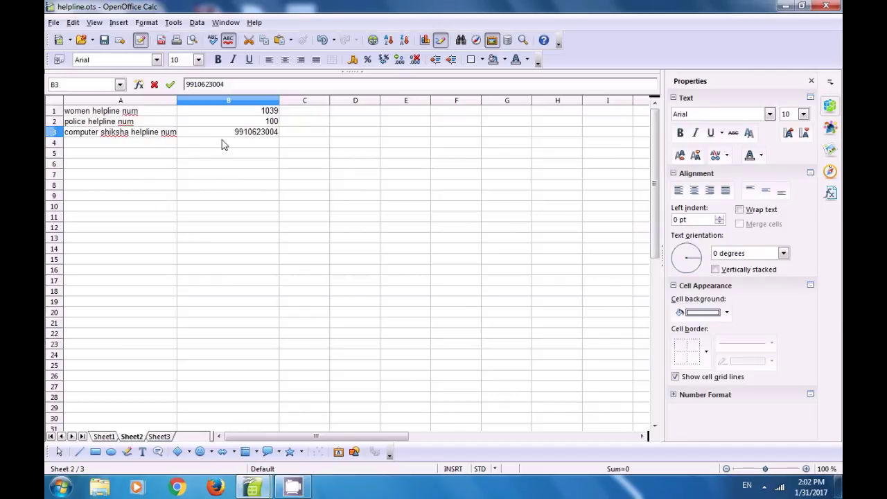
# Try to save the spreadsheet as a template named helpline in My Templates, overwriting the existing template of that name
pyautogui.click(52, 22)
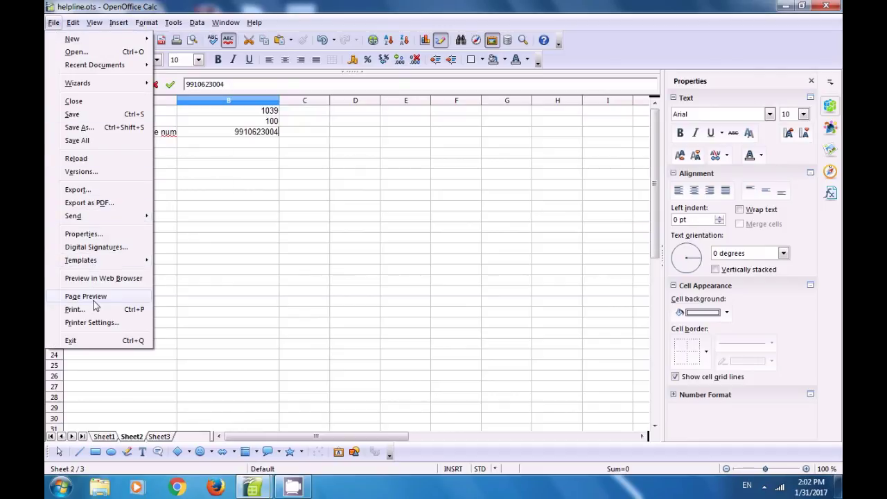
pyautogui.moveTo(84, 266)
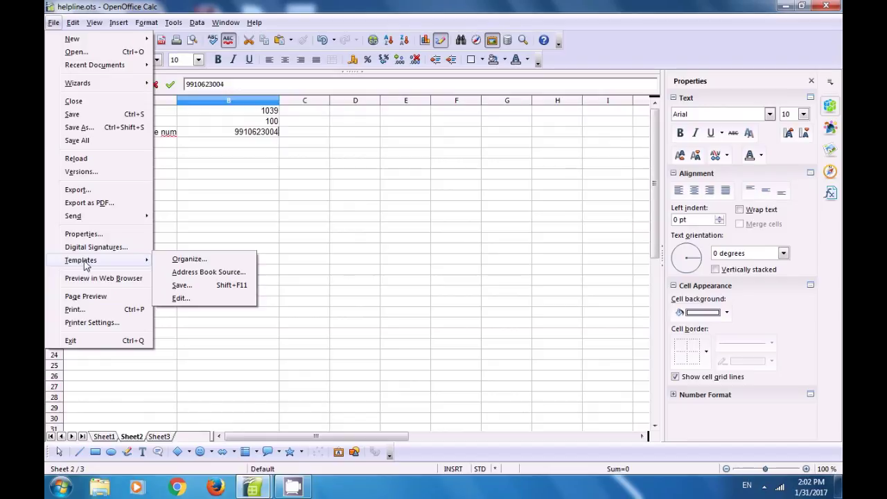
pyautogui.click(184, 285)
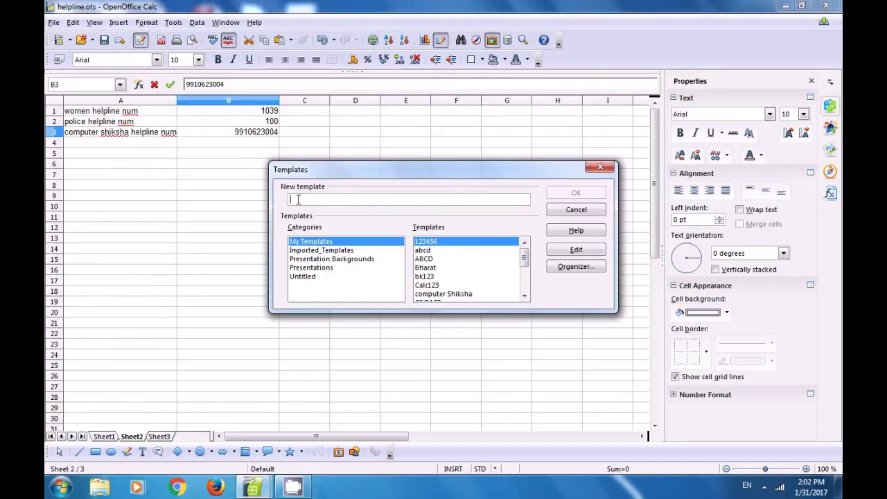
pyautogui.write('he')
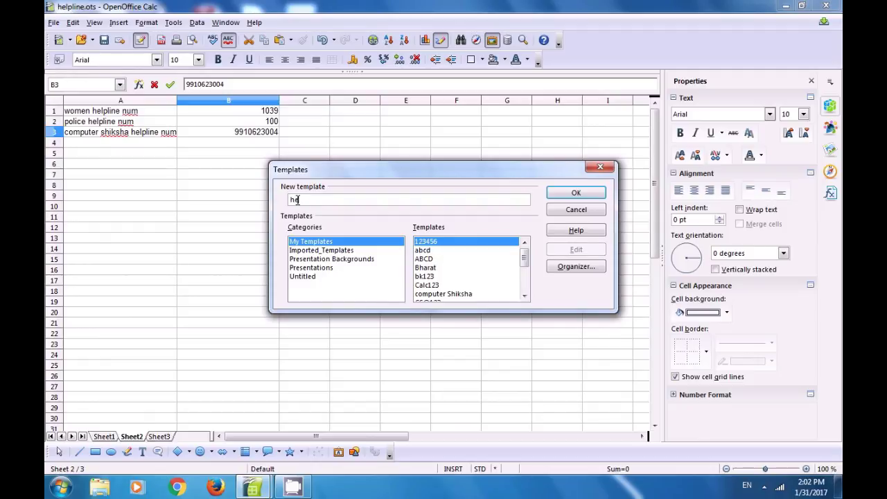
pyautogui.write('lpline')
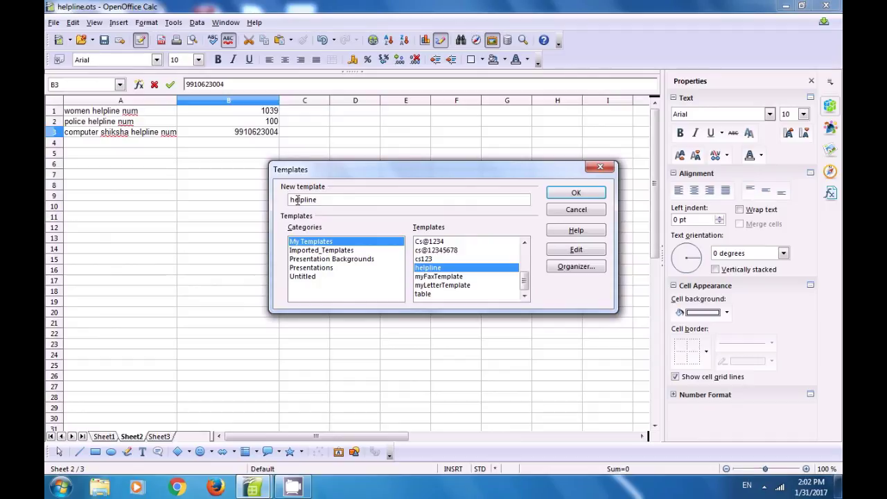
pyautogui.click(579, 194)
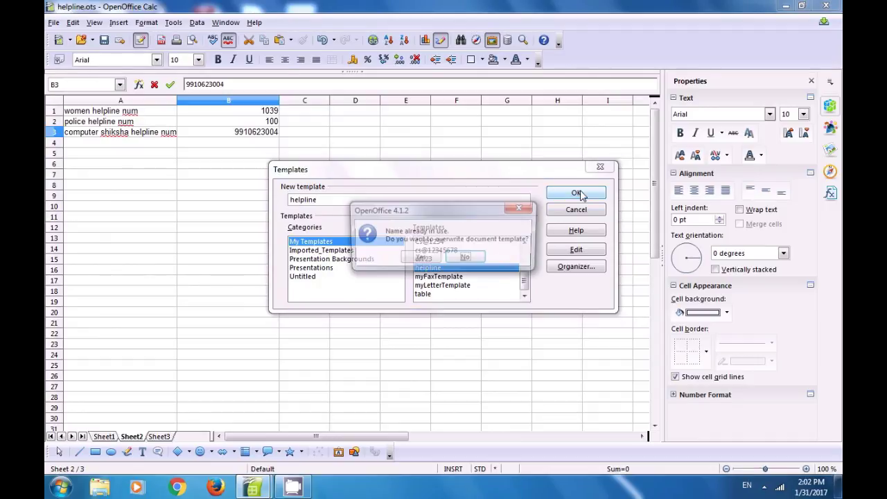
pyautogui.click(420, 260)
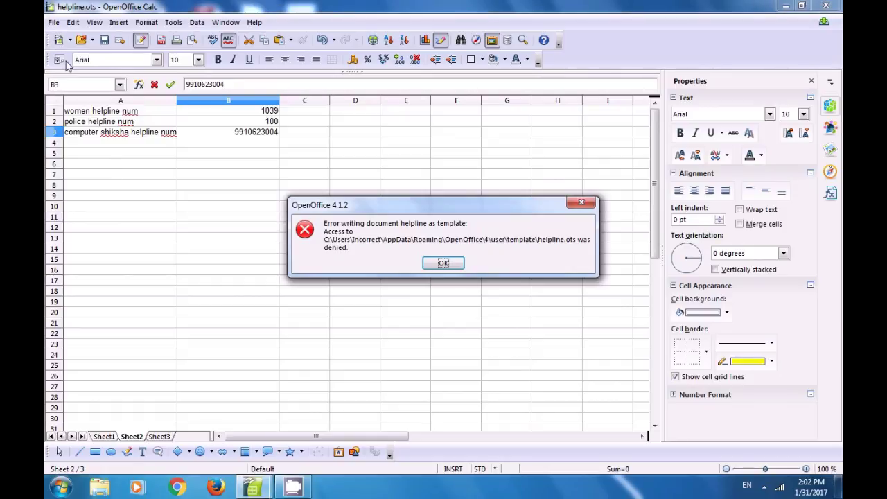
pyautogui.click(442, 264)
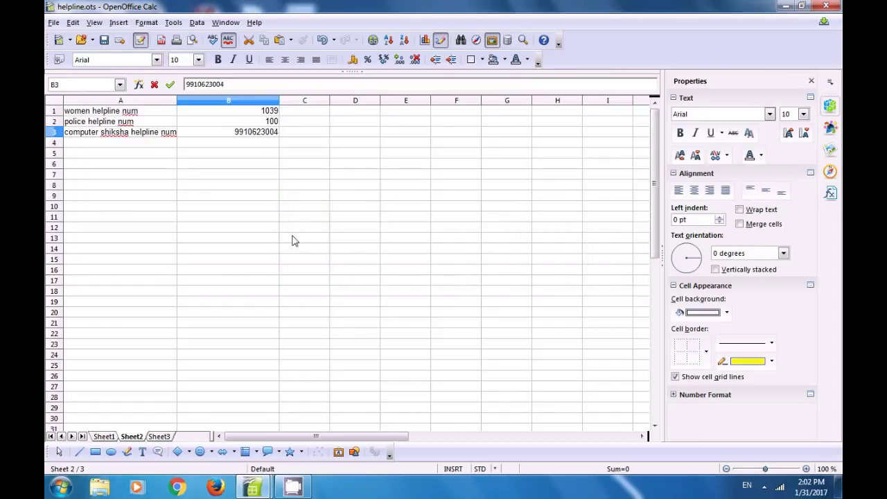
# Export the helpline template from My Templates to the Desktop as helpline1 and close the template organizer
pyautogui.click(55, 23)
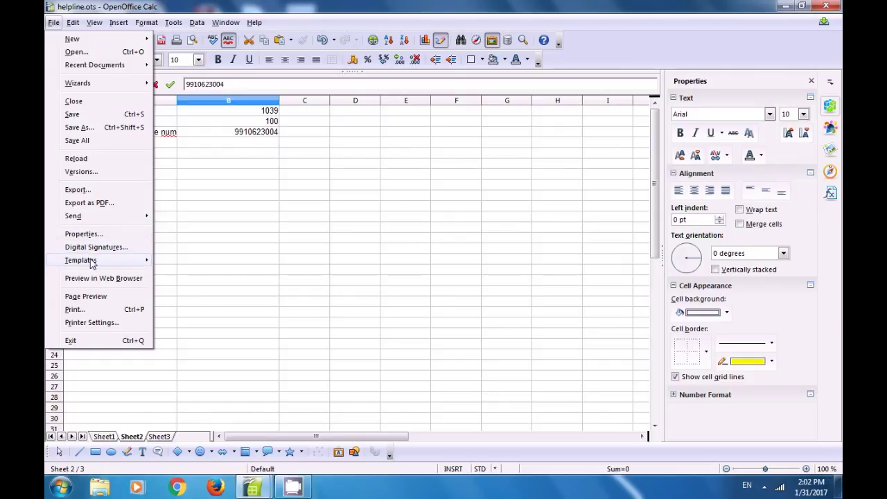
pyautogui.moveTo(92, 263)
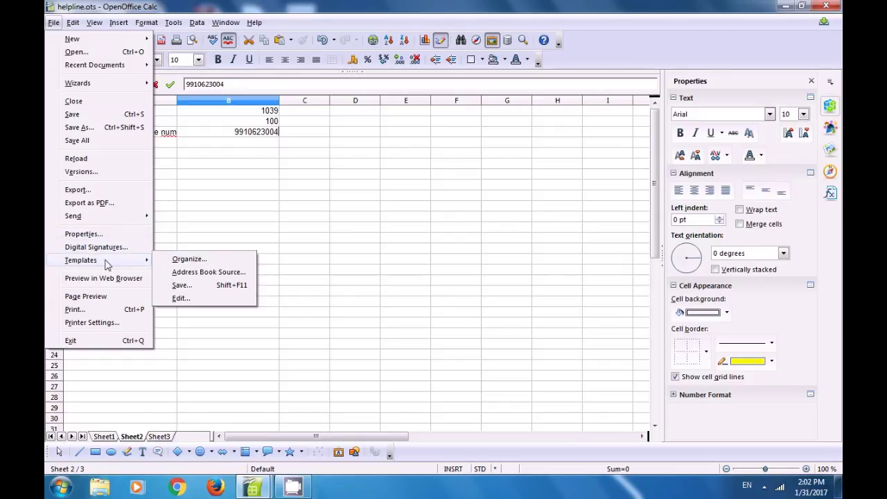
pyautogui.click(188, 261)
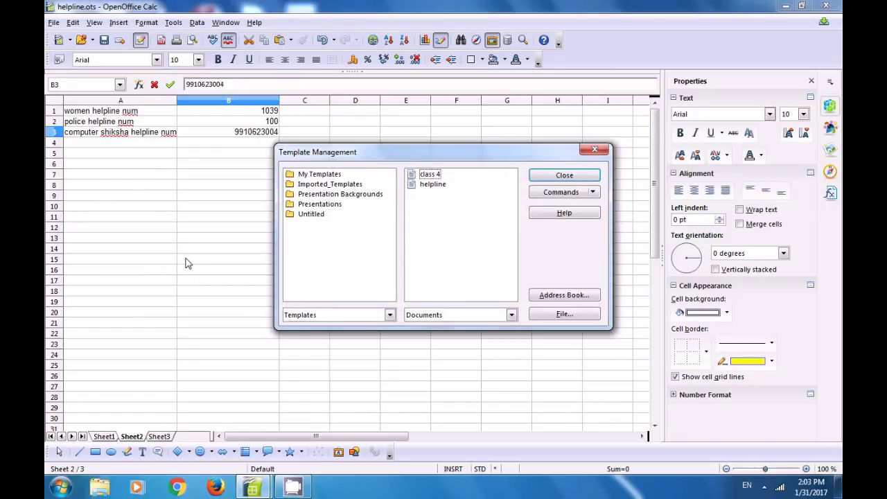
pyautogui.click(306, 177)
pyautogui.doubleClick(305, 176)
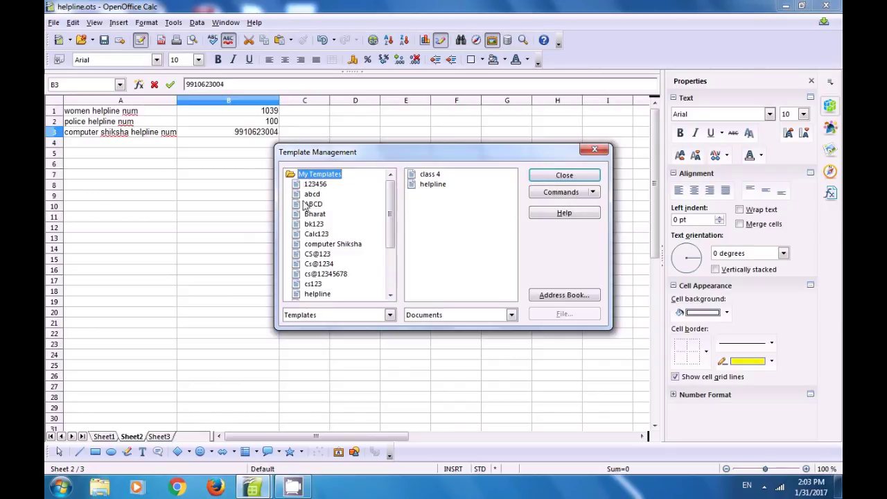
pyautogui.click(320, 294)
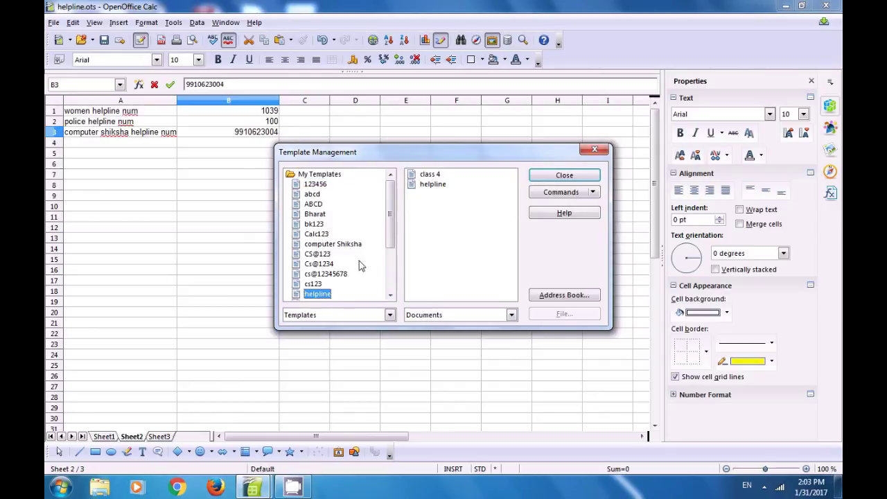
pyautogui.click(593, 193)
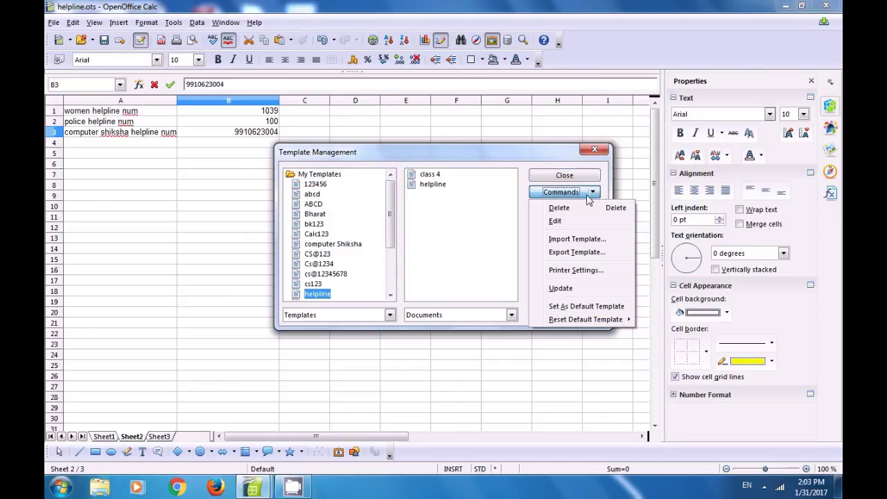
pyautogui.click(577, 252)
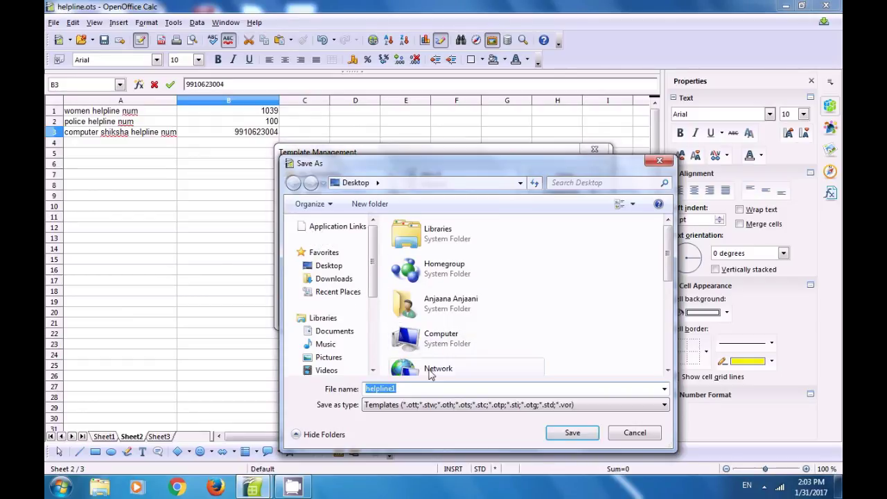
pyautogui.press('Tab')
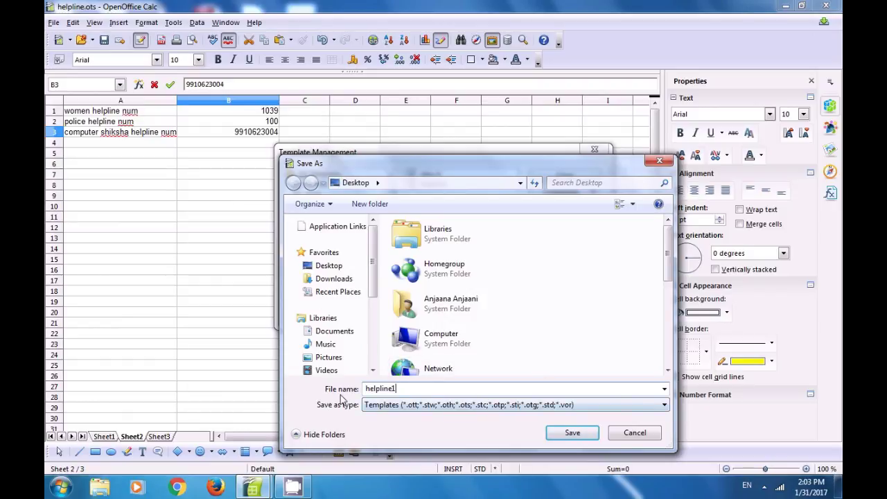
pyautogui.click(364, 391)
pyautogui.click(572, 436)
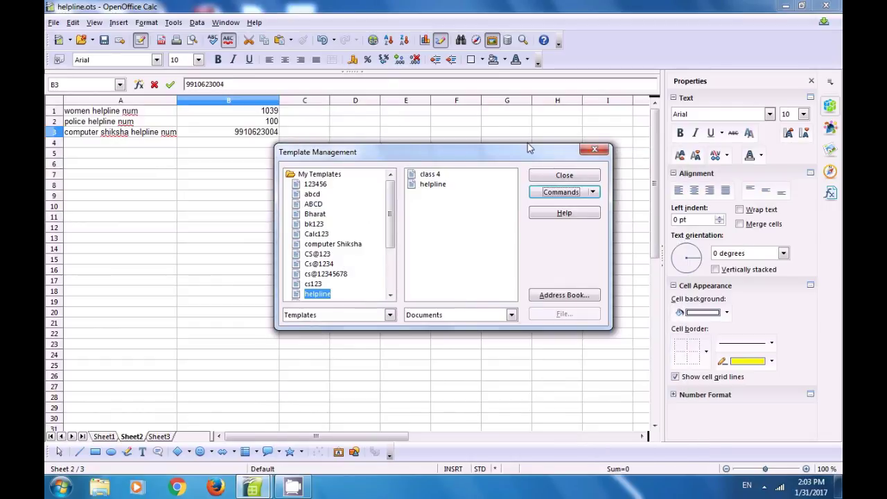
pyautogui.click(594, 149)
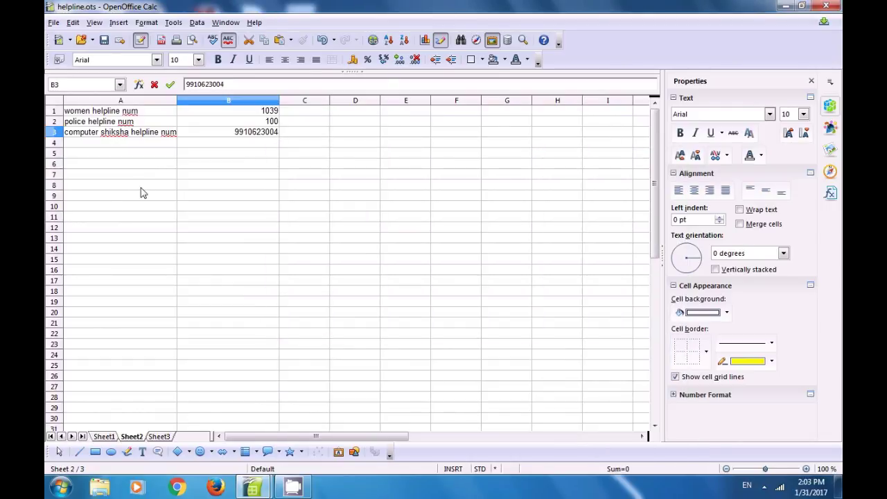
# Commit the entry in cell B3 and minimize the open spreadsheet windows to show the desktop
pyautogui.click(128, 208)
pyautogui.press('Escape')
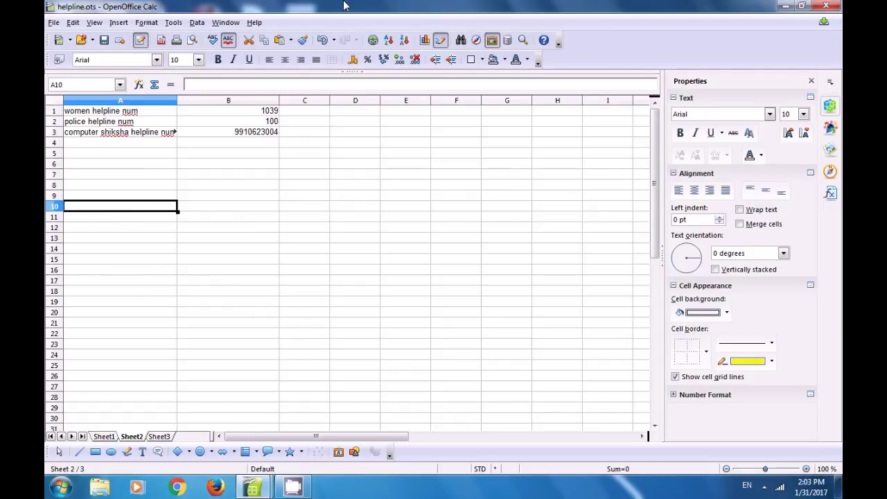
pyautogui.click(783, 5)
pyautogui.click(784, 6)
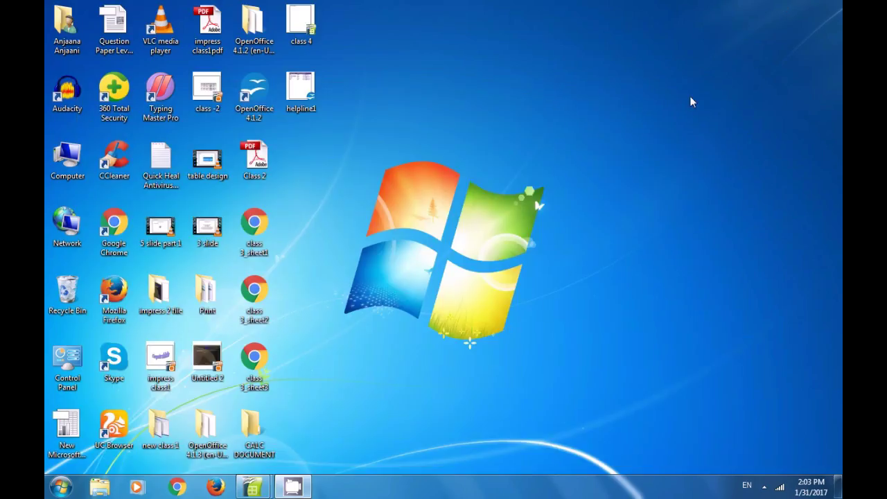
# Open the exported helpline1 template from the desktop to check its helpline list, and close it
pyautogui.click(303, 95)
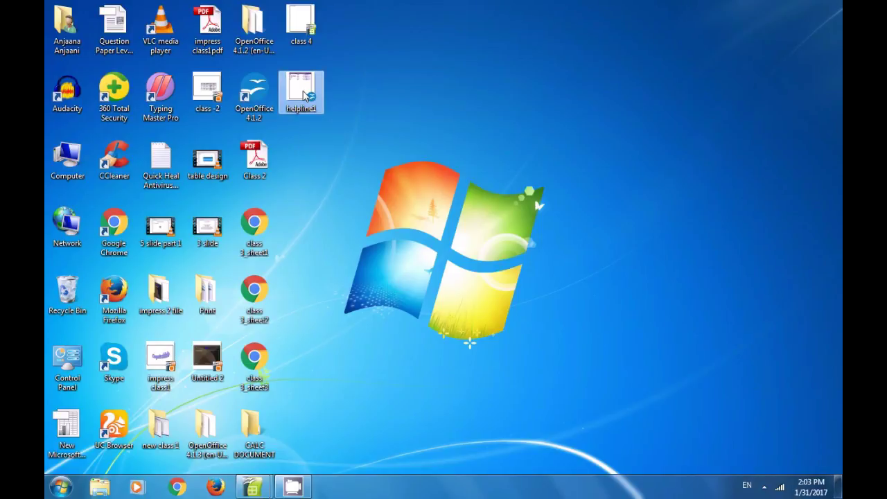
pyautogui.doubleClick(304, 94)
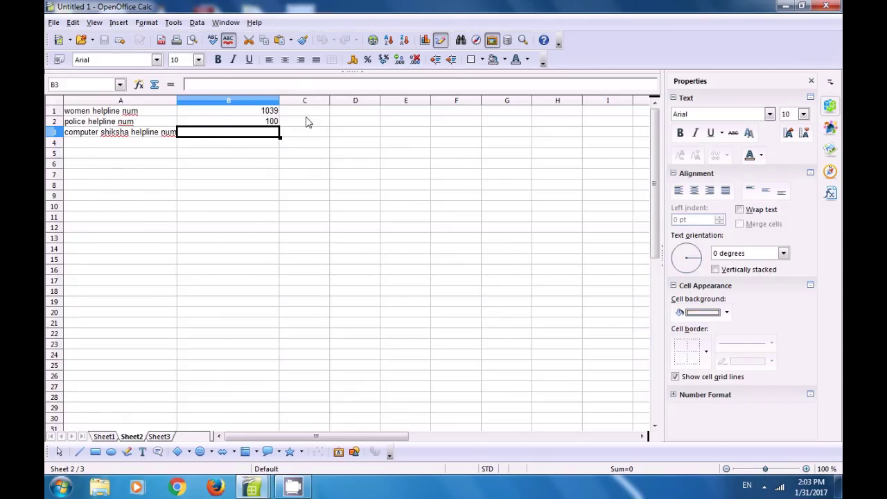
pyautogui.click(220, 165)
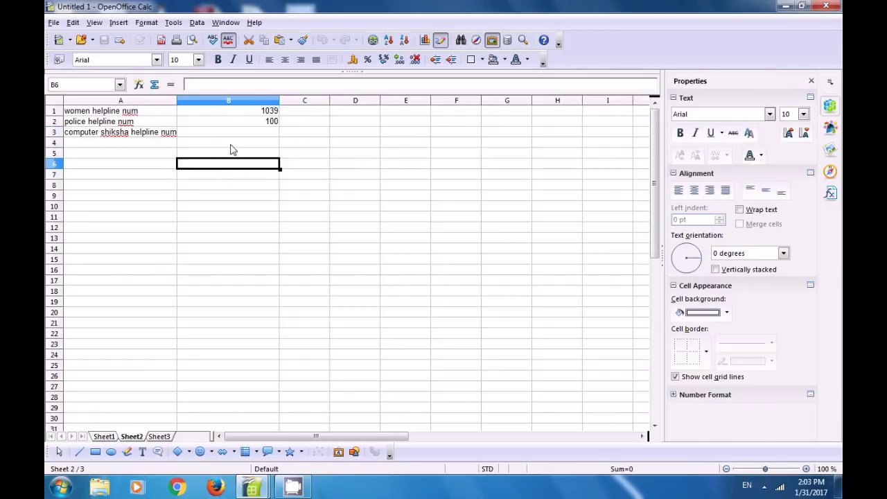
pyautogui.click(825, 8)
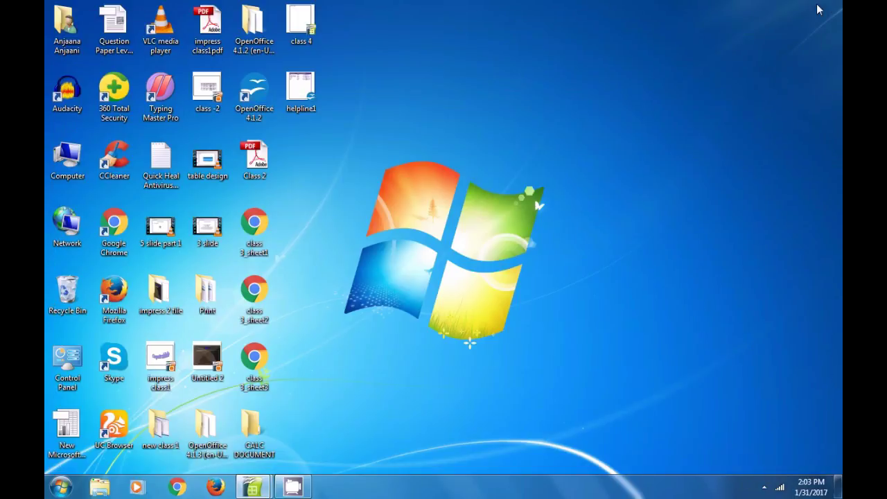
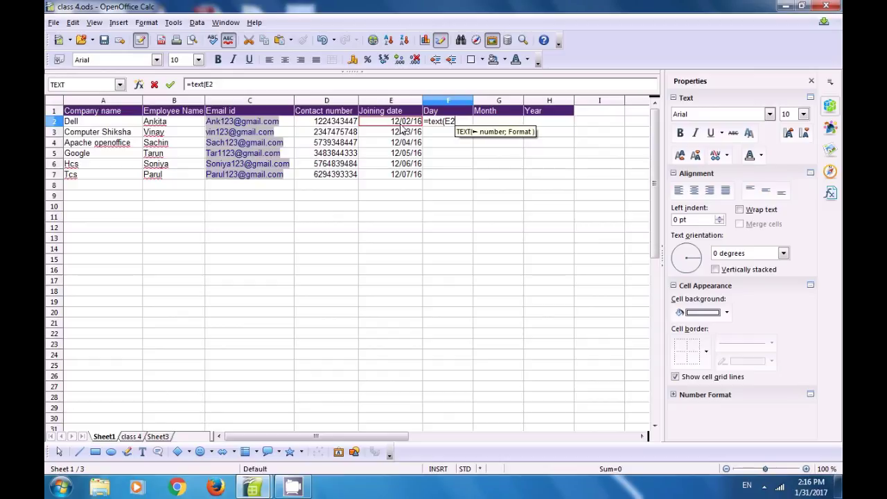
# Complete the formula =TEXT(E2;"dd") in cell F2 to extract the day from the joining date, and reselect that cell
pyautogui.write(';')
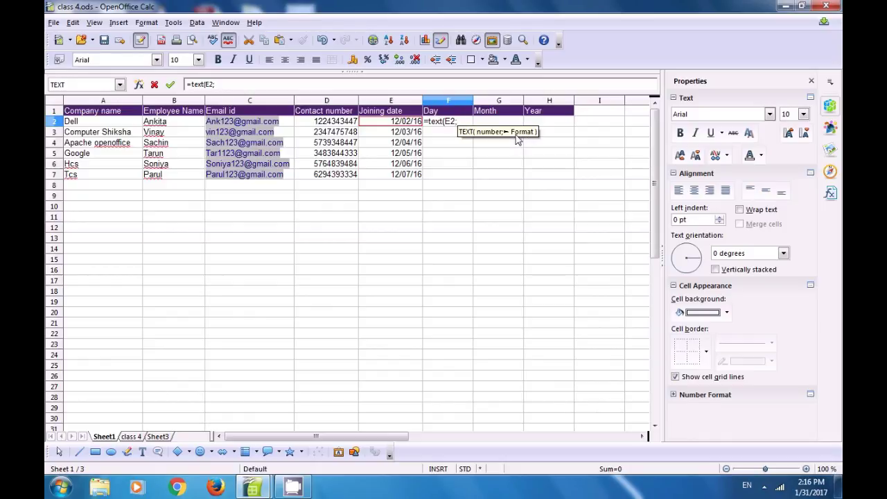
pyautogui.write('"')
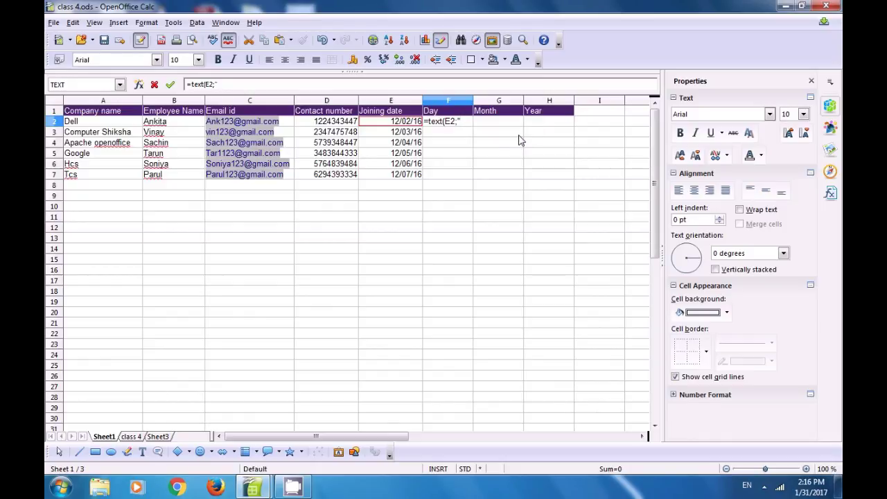
pyautogui.write('dd"')
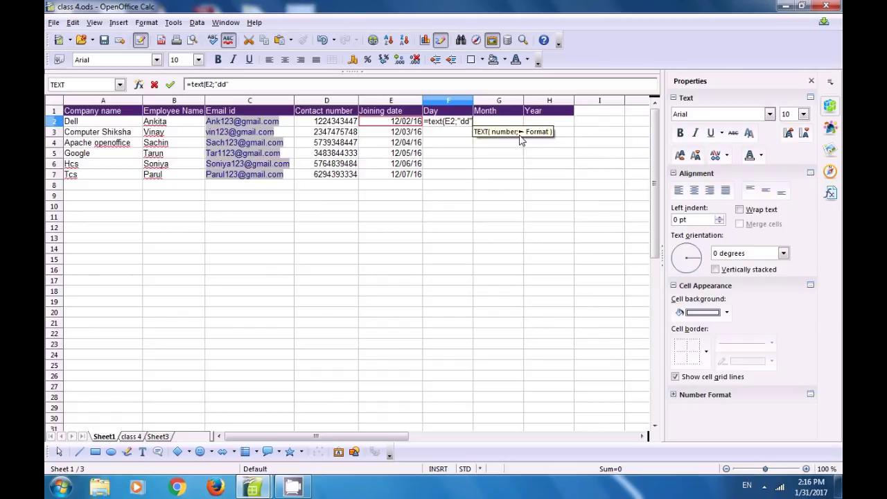
pyautogui.write(')')
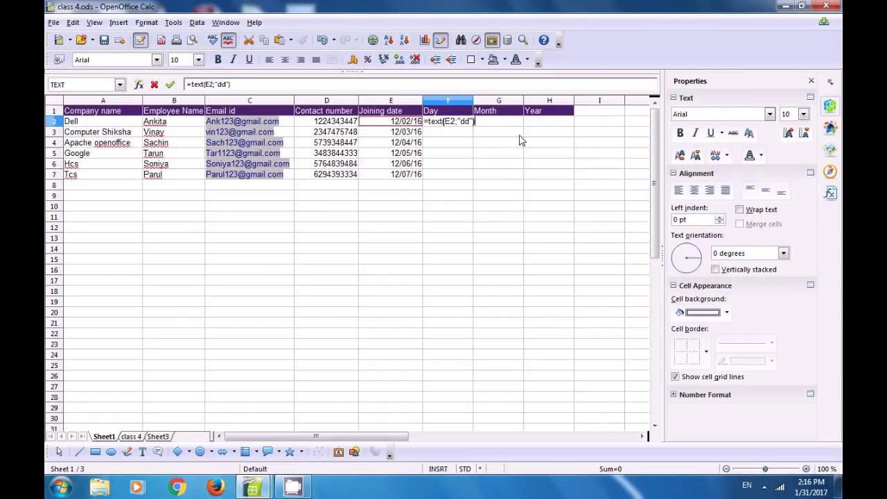
pyautogui.press('Return')
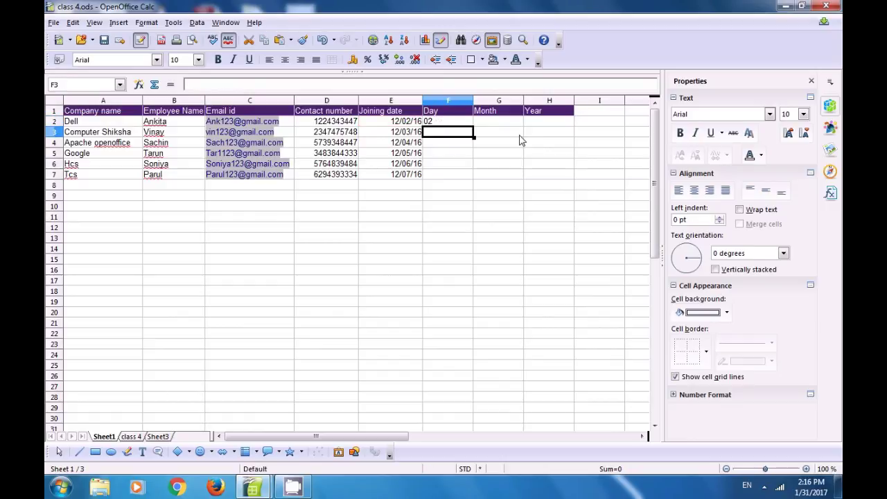
pyautogui.press('Up')
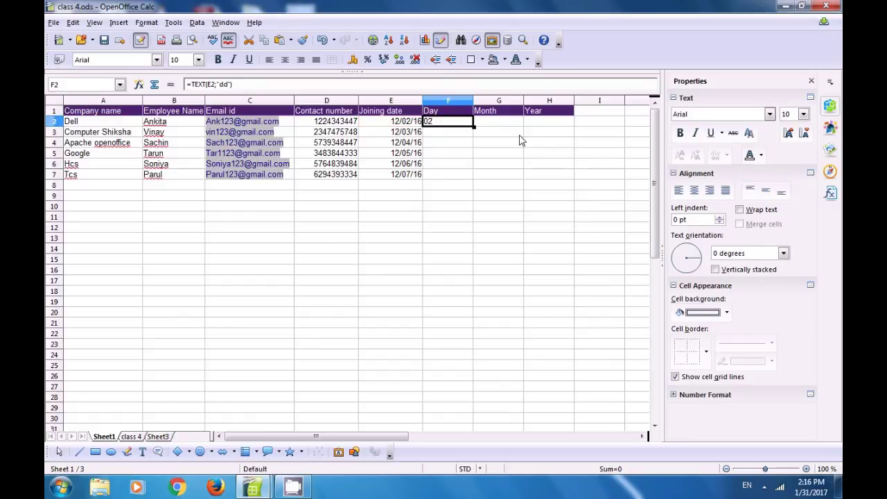
# Replace the formula in cell F2 with =TEXT(E2;"dddd") to extract the full weekday name from the joining date
pyautogui.press('Delete')
pyautogui.write('=te')
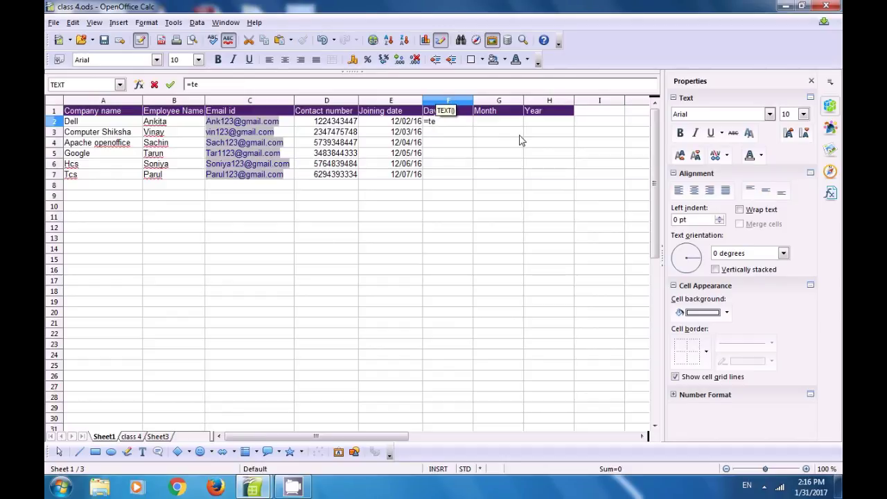
pyautogui.write('x(')
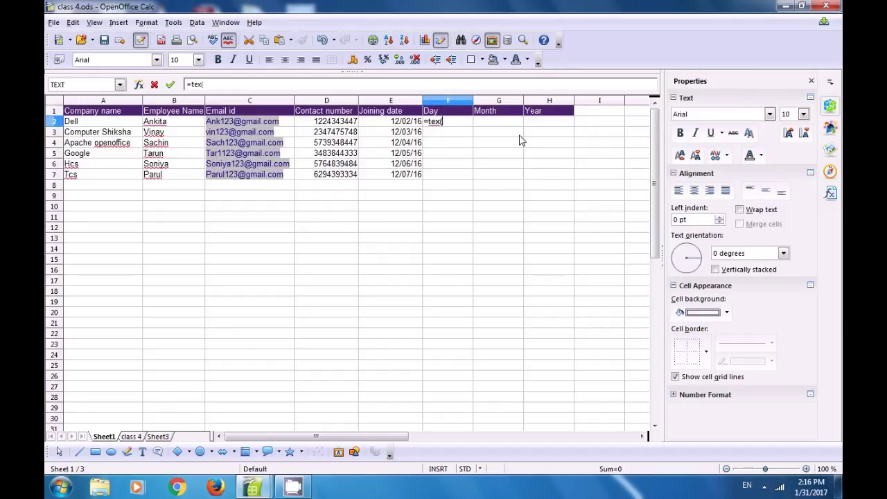
pyautogui.press('BackSpace')
pyautogui.write('t(')
pyautogui.click(404, 123)
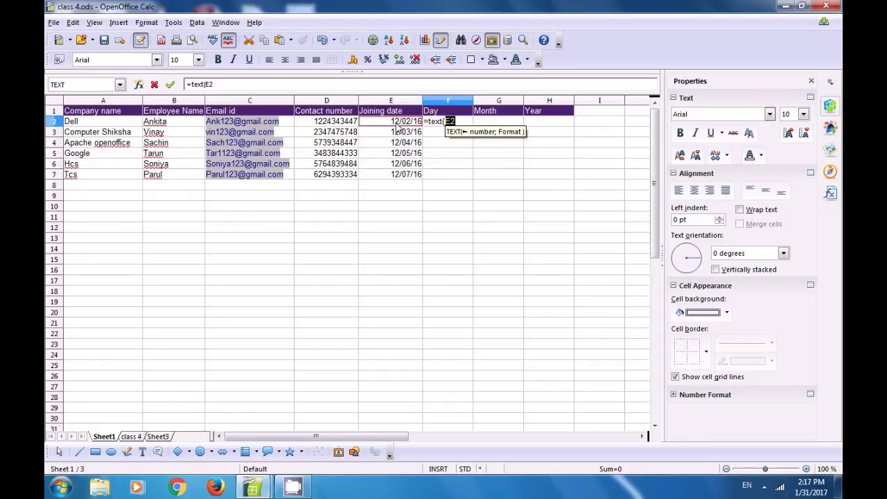
pyautogui.write(";'")
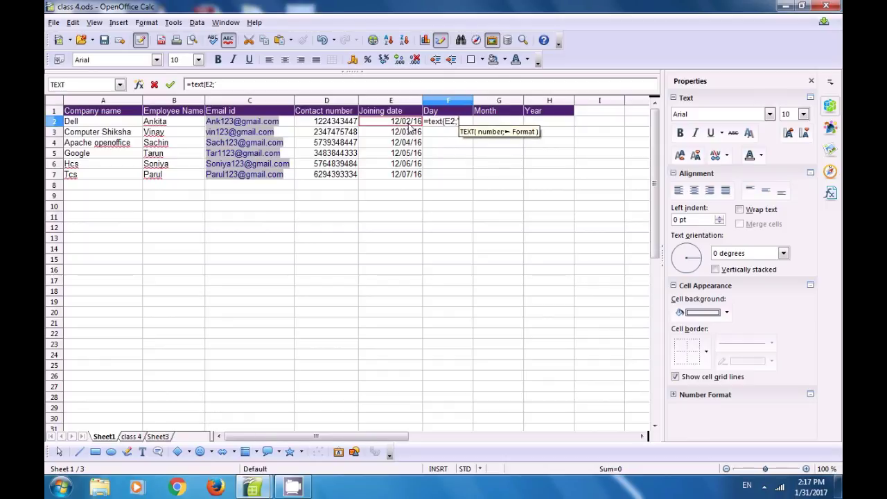
pyautogui.press('BackSpace')
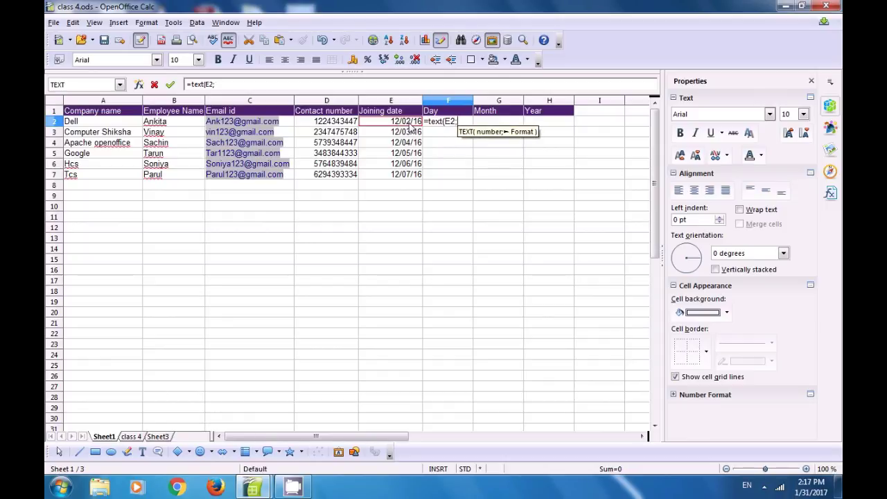
pyautogui.write('"')
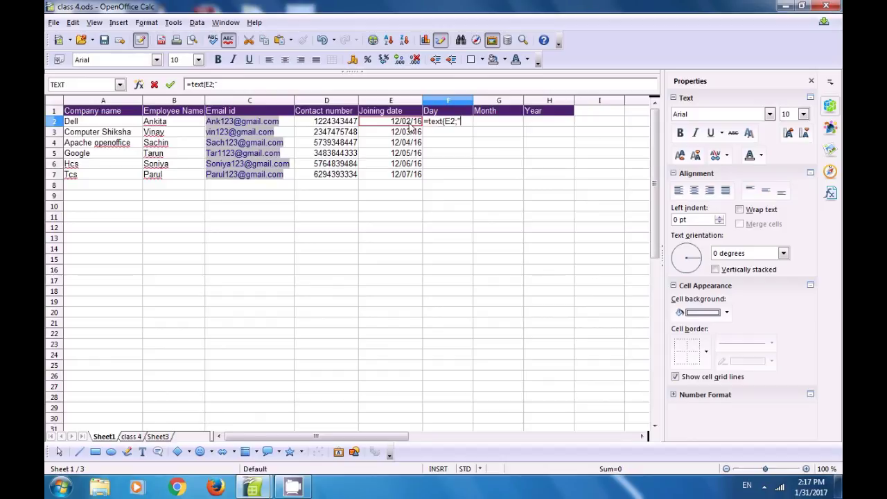
pyautogui.write('dddd"')
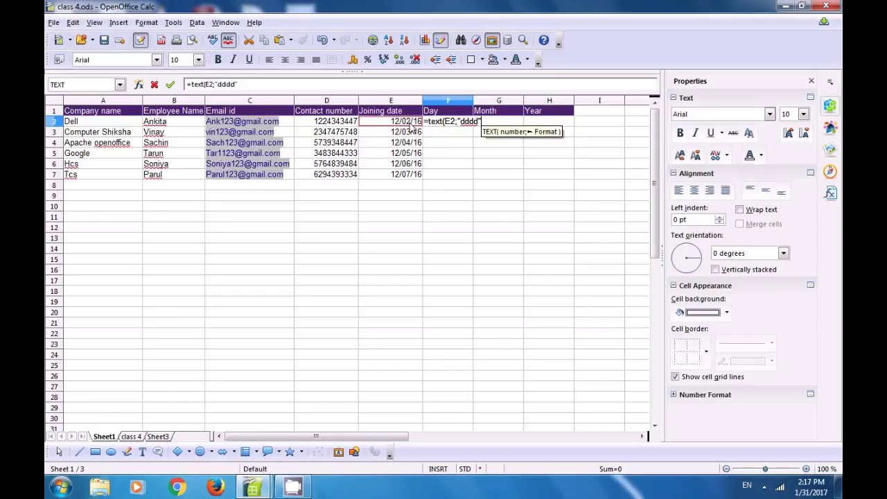
pyautogui.write(')')
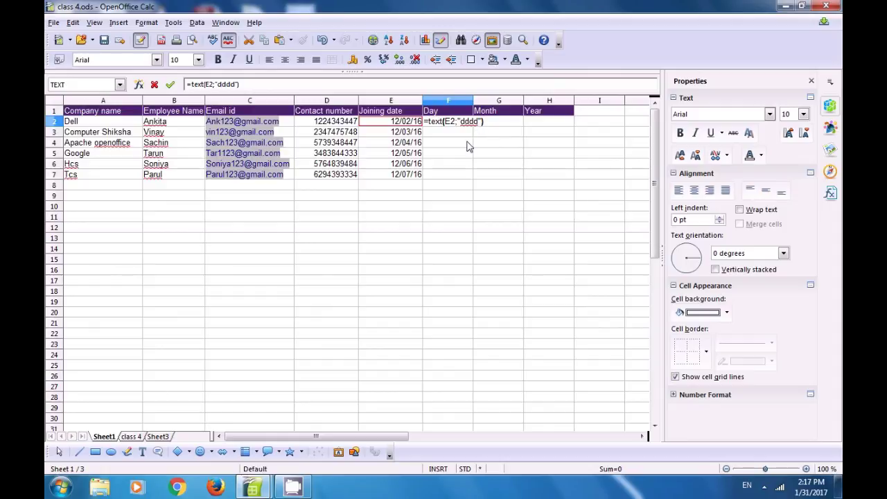
pyautogui.press('Return')
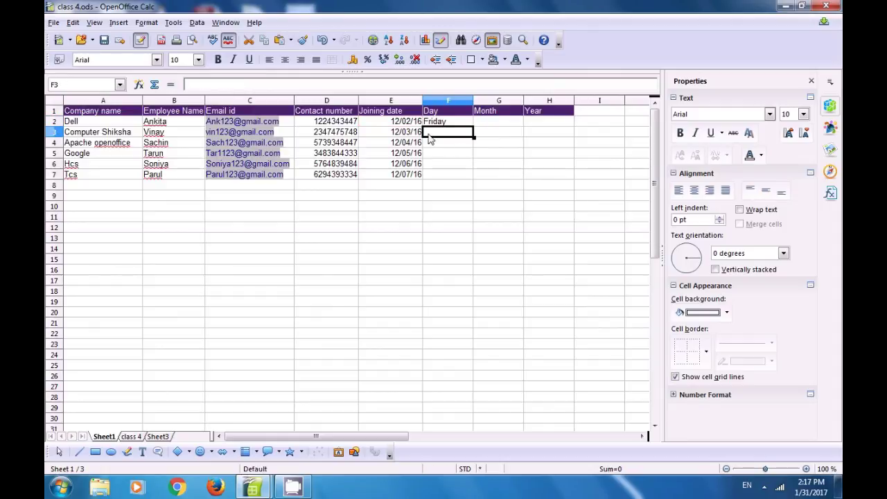
# Fill the weekday formula from F2 down to F7 and check the copied formulas in the Day column
pyautogui.click(444, 125)
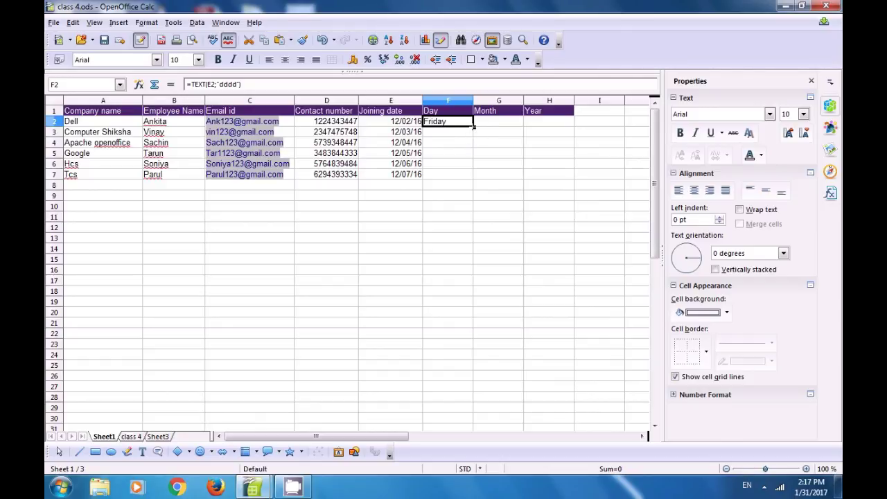
pyautogui.doubleClick(474, 127)
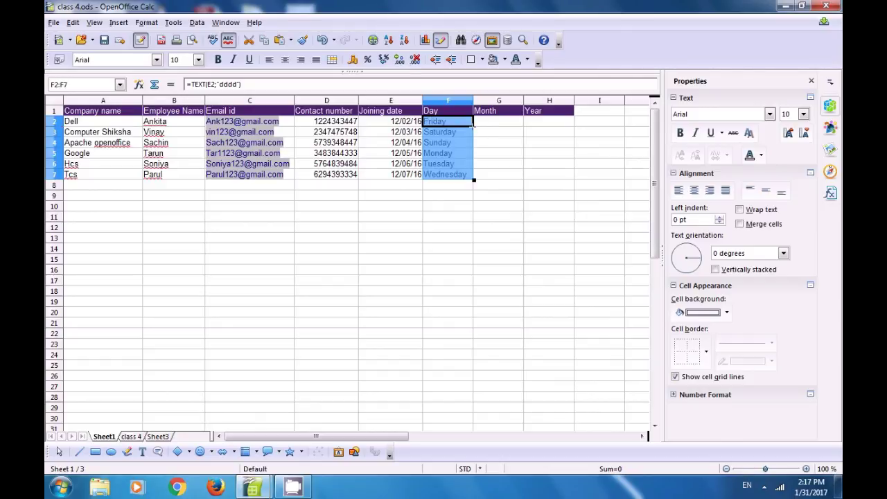
pyautogui.click(456, 203)
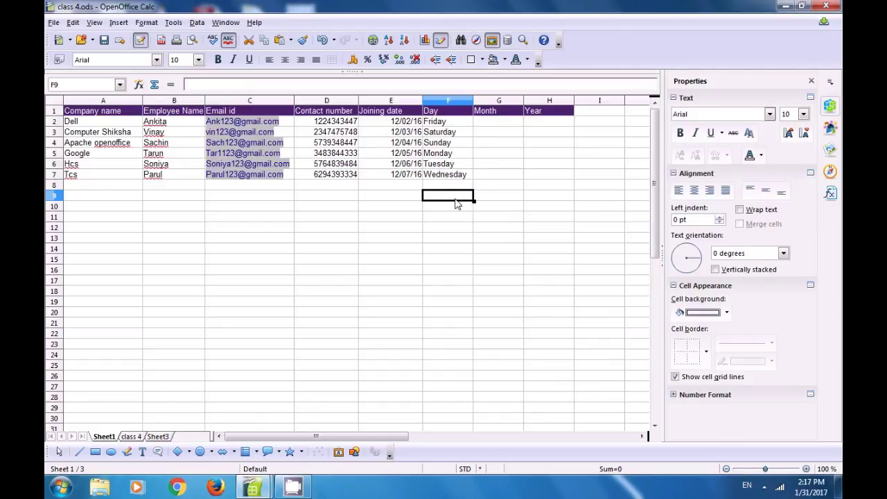
pyautogui.click(447, 132)
pyautogui.click(448, 144)
pyautogui.click(449, 156)
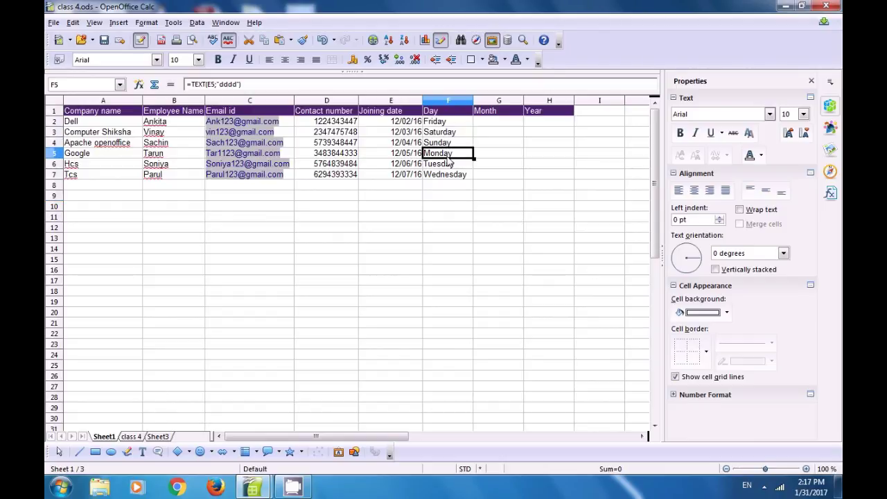
pyautogui.click(451, 167)
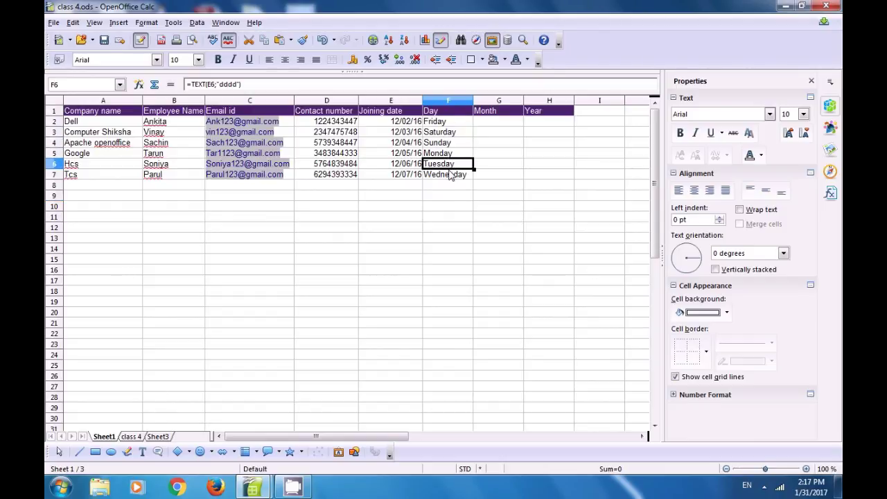
pyautogui.click(451, 174)
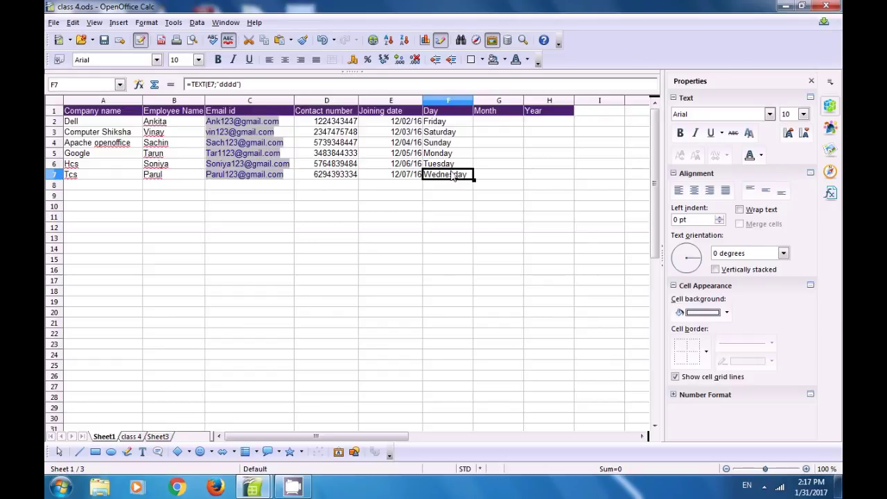
# Enter =TEXT(E2;"mmmm") in cell G2 to extract the full month name from the joining date
pyautogui.click(498, 123)
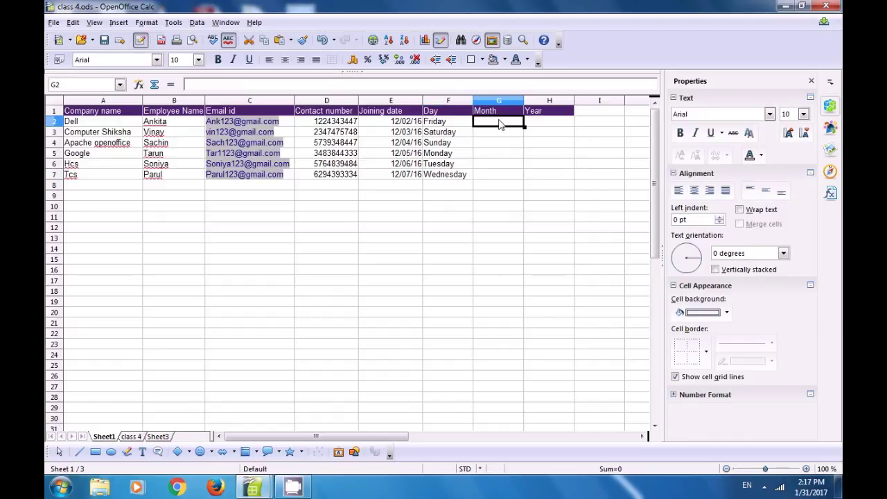
pyautogui.write('=')
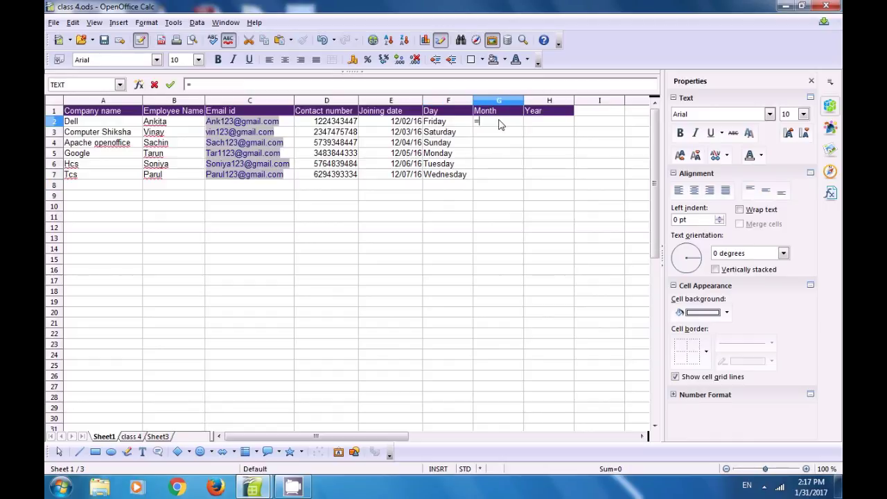
pyautogui.write('text')
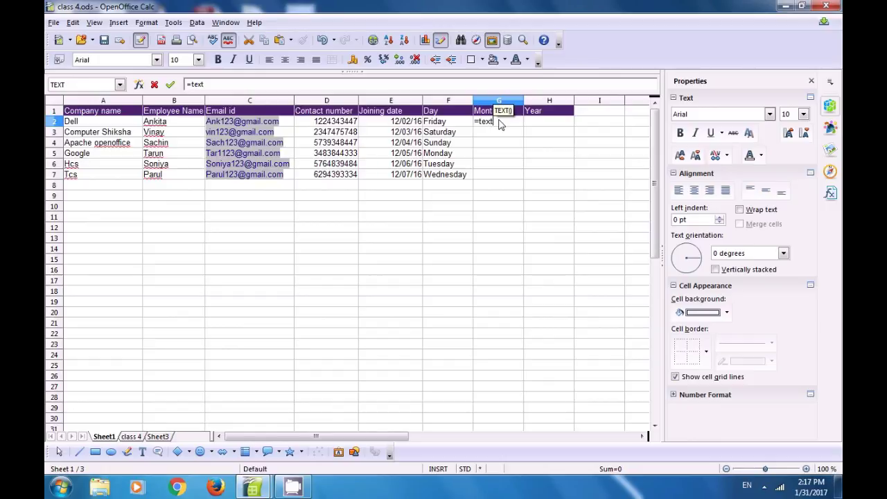
pyautogui.write('(')
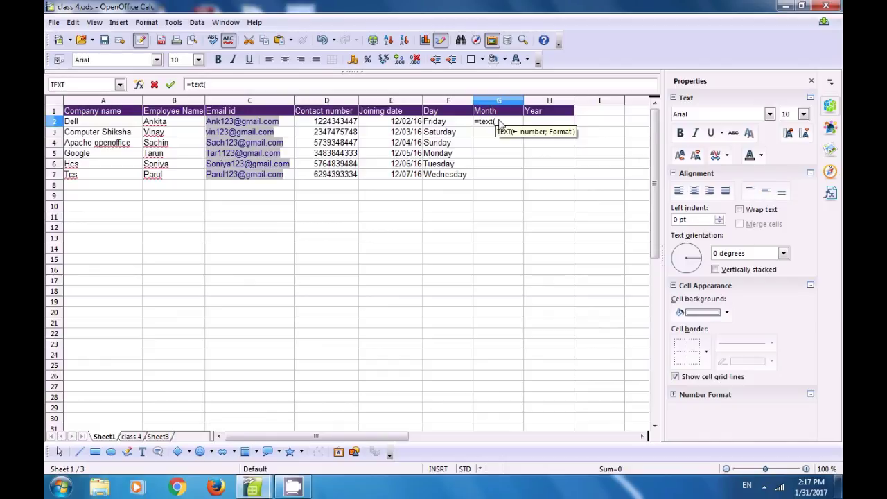
pyautogui.click(399, 125)
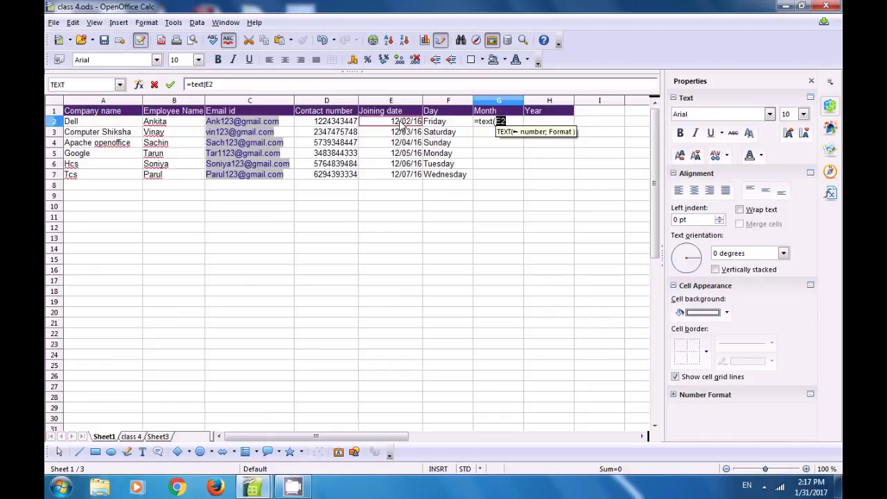
pyautogui.write(';')
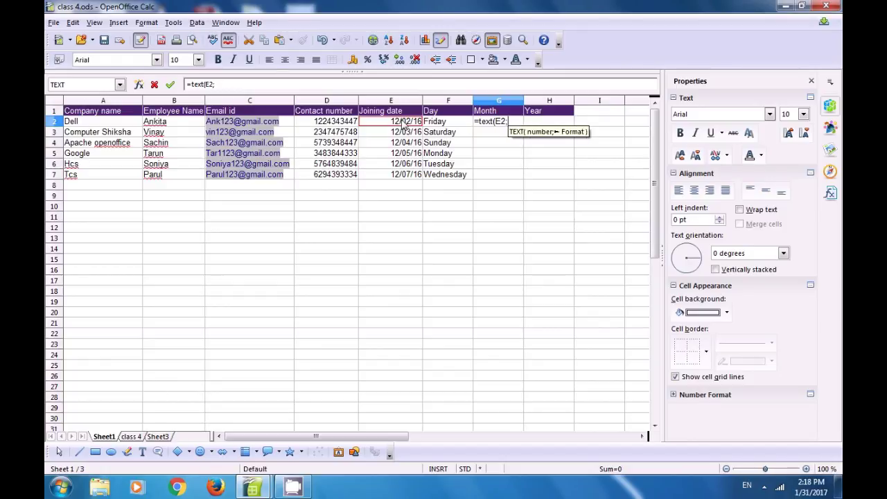
pyautogui.write('"mmm')
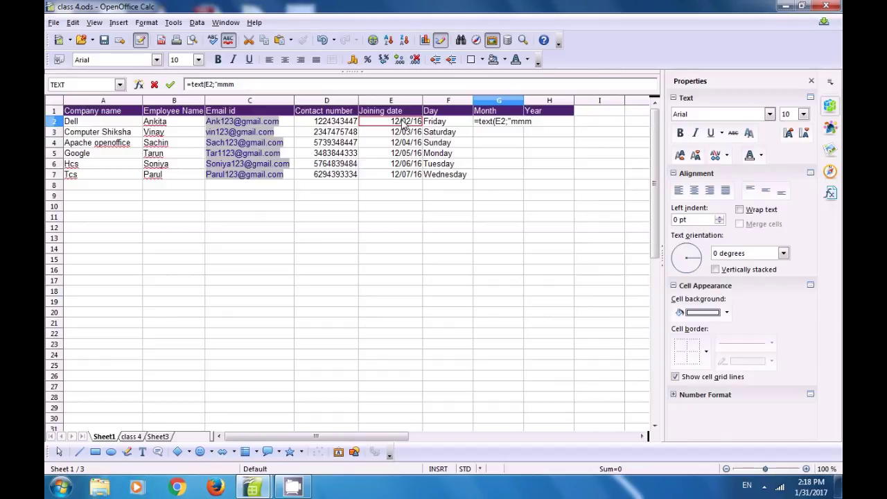
pyautogui.write('m")')
pyautogui.press('Return')
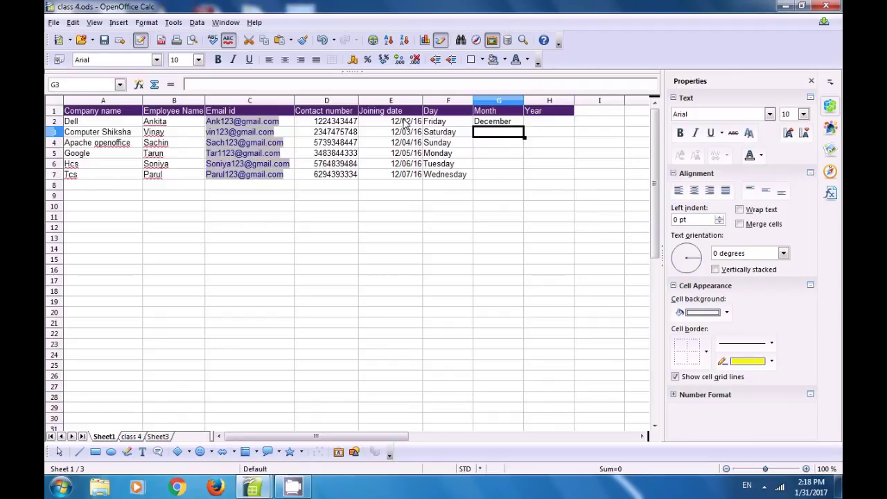
# Fill the month formula from G2 down to G7
pyautogui.click(486, 123)
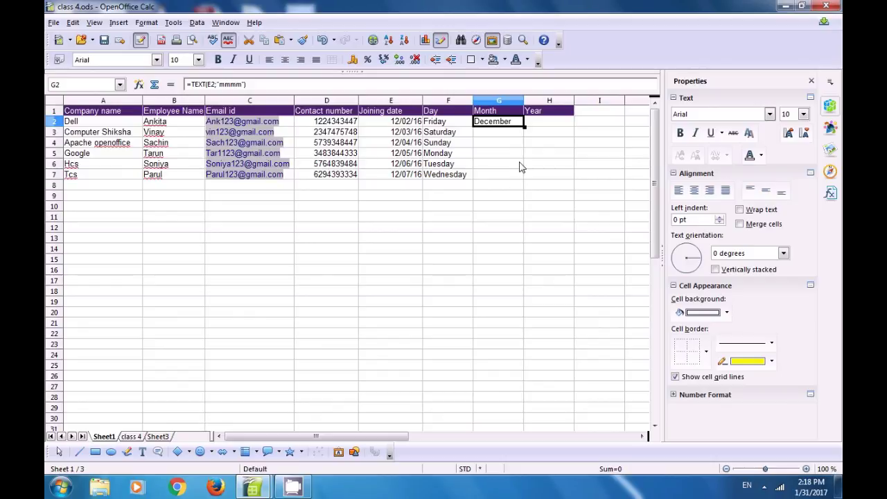
pyautogui.doubleClick(525, 125)
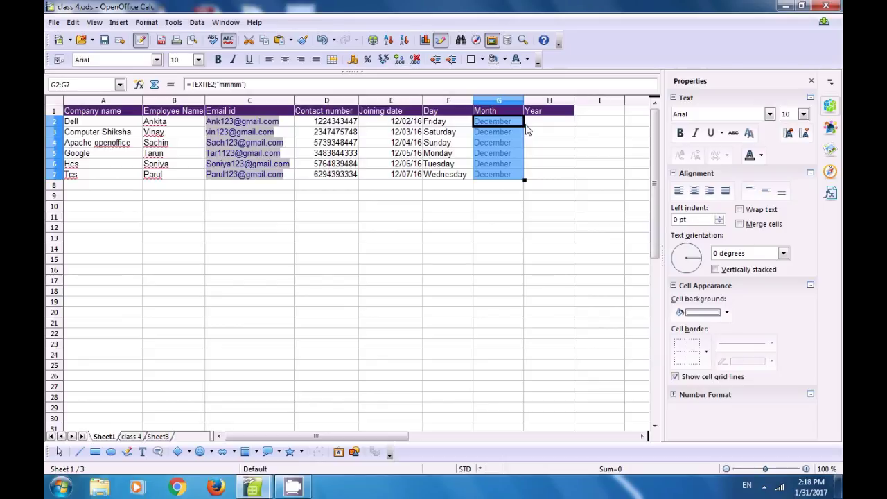
pyautogui.click(507, 202)
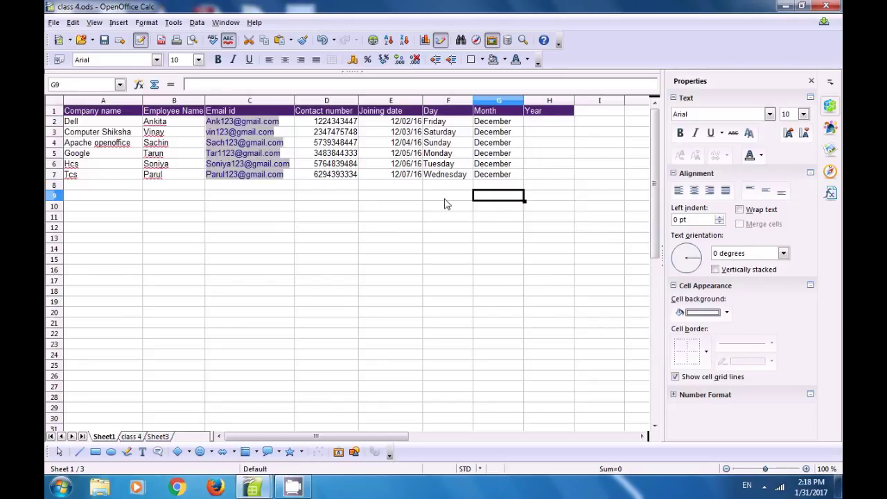
# Replace the joining date in E7 with 3/14/2016 and check the month formula in G7
pyautogui.click(396, 178)
pyautogui.press('Delete')
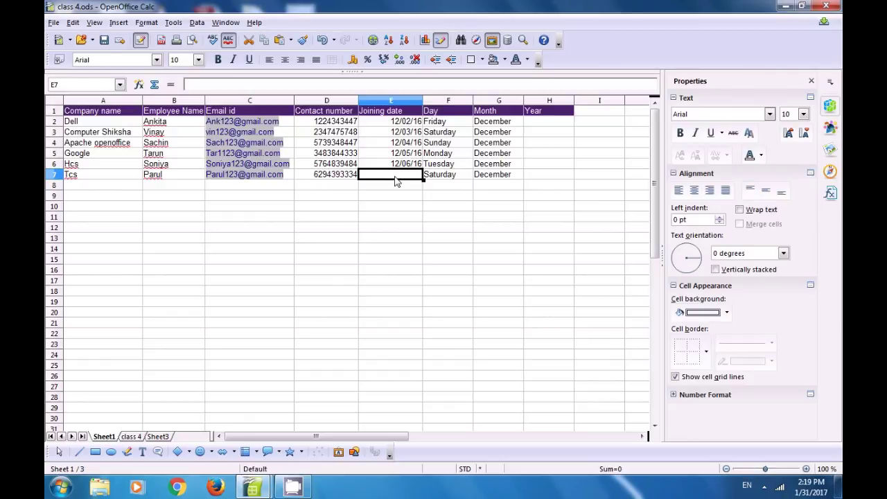
pyautogui.write('3')
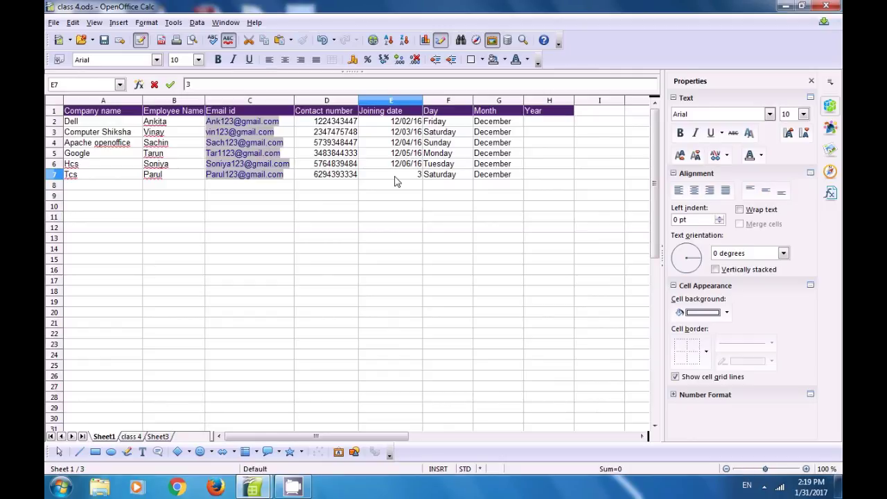
pyautogui.write('/14/2016')
pyautogui.press('Return')
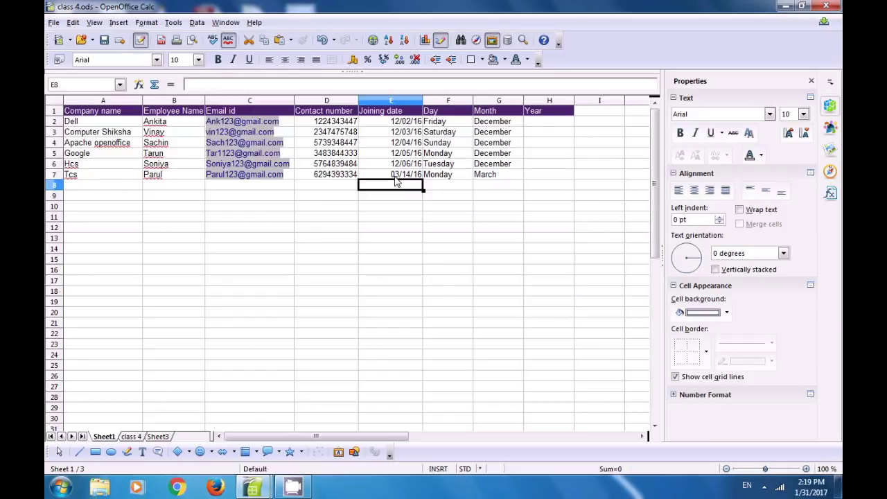
pyautogui.press('Down')
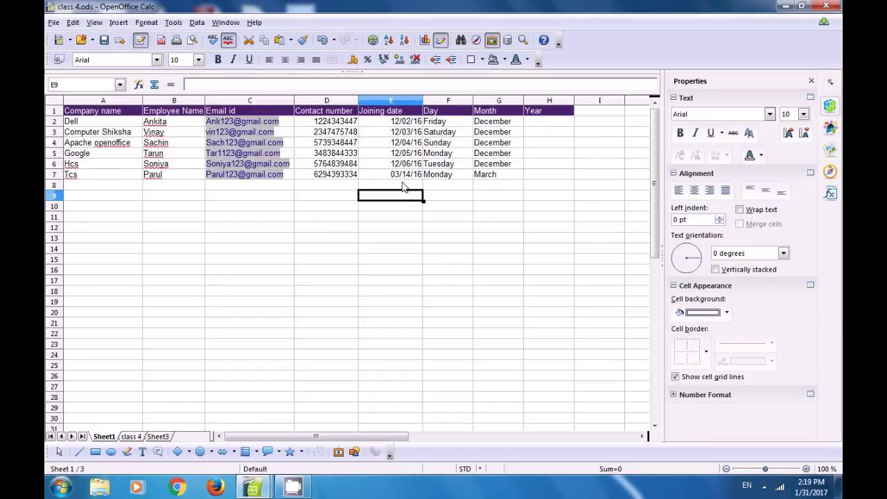
pyautogui.click(392, 175)
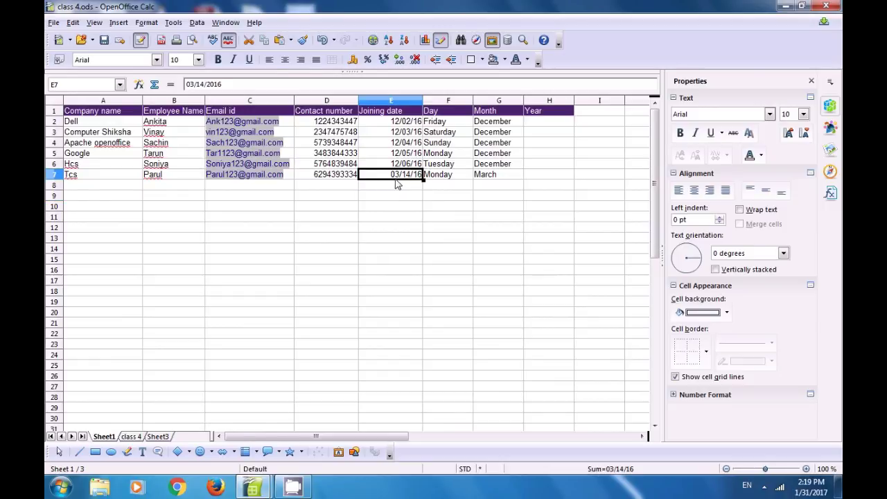
pyautogui.click(491, 180)
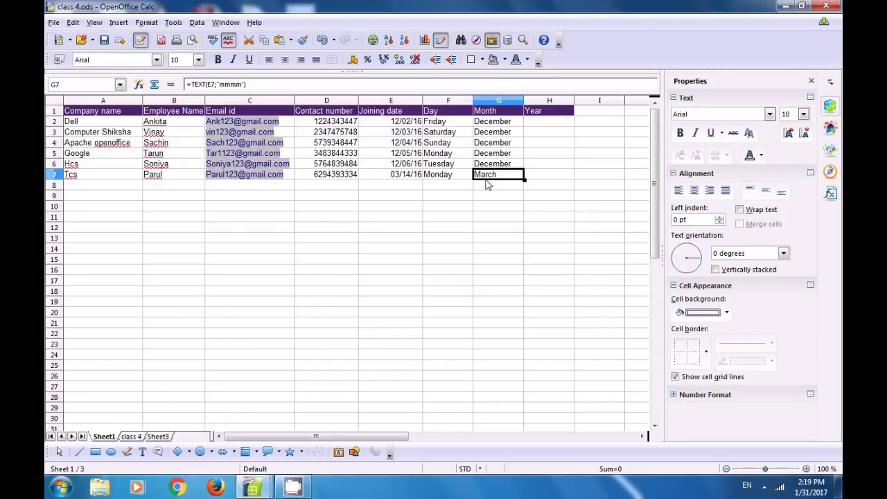
# Replace the joining date in E6 with 6/21/2017 and check the weekday and month formulas in that row
pyautogui.click(544, 123)
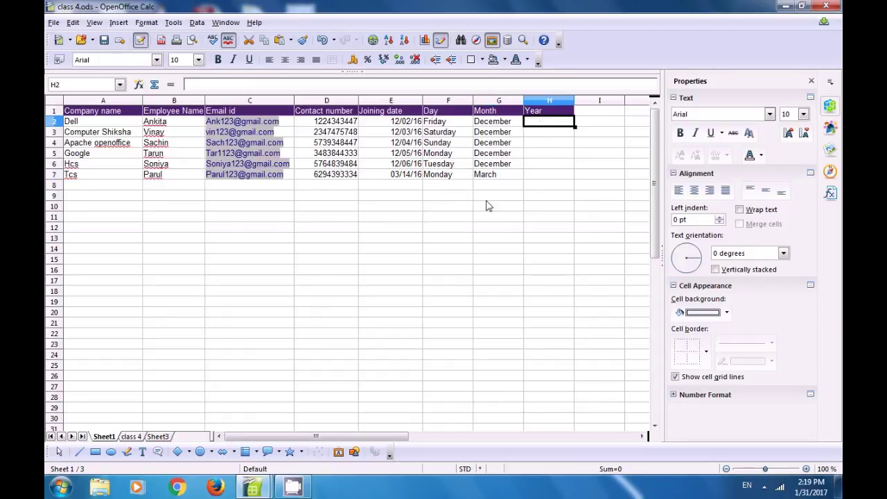
pyautogui.click(400, 165)
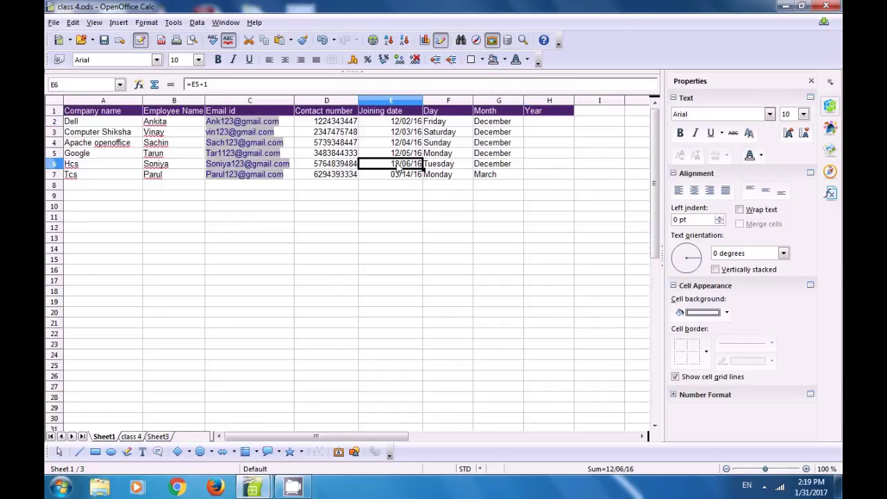
pyautogui.press('Delete')
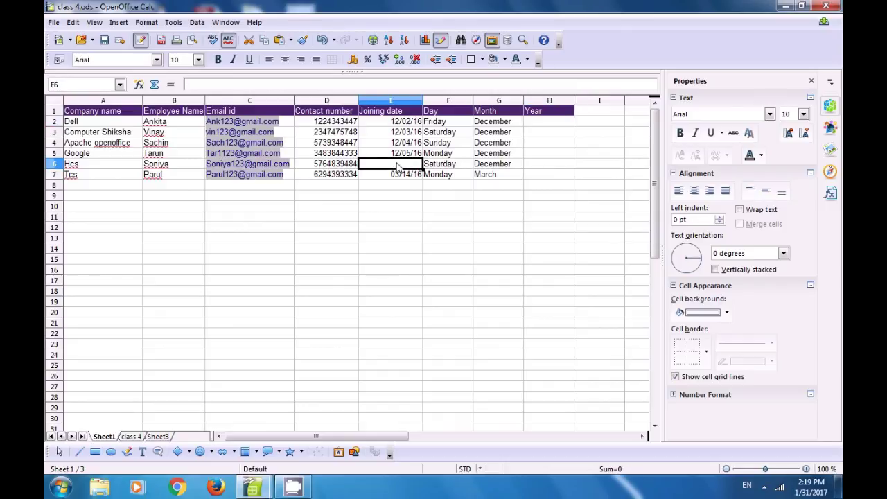
pyautogui.write('6')
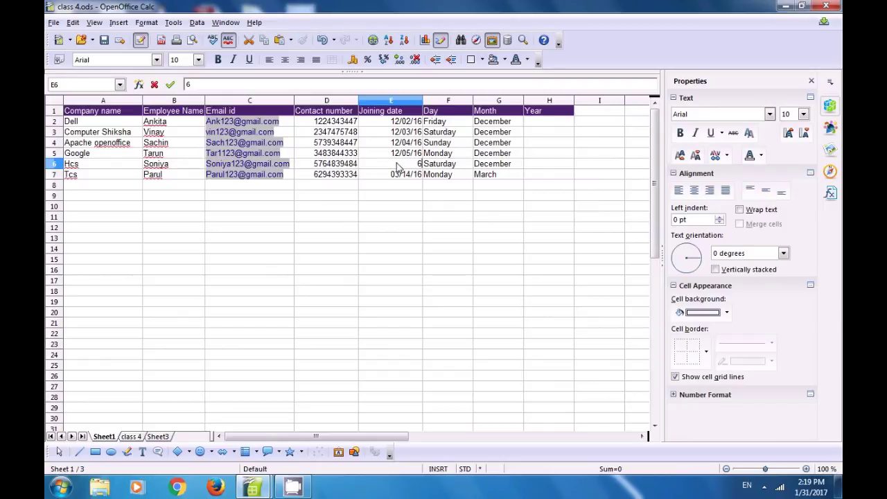
pyautogui.write('/21/2017')
pyautogui.press('Return')
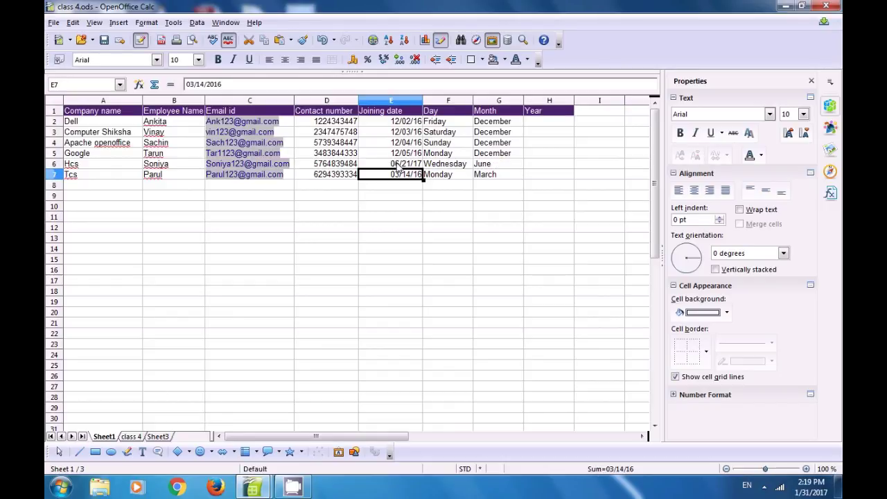
pyautogui.click(402, 195)
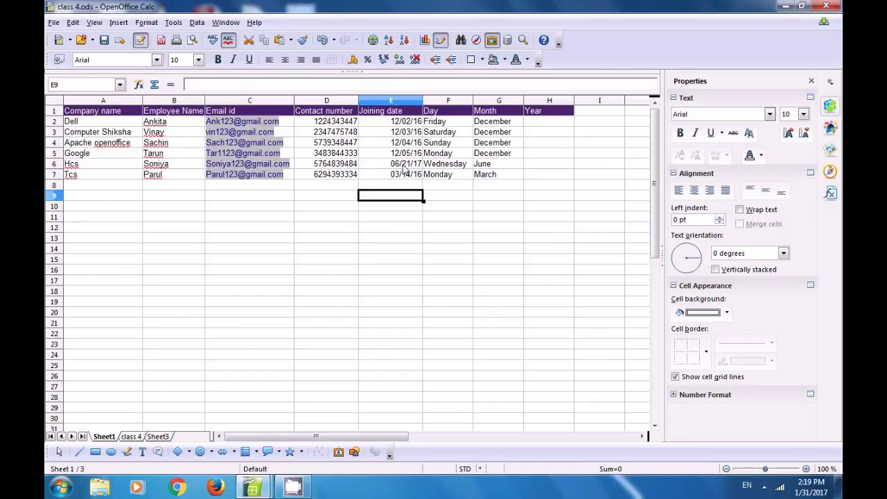
pyautogui.click(405, 165)
pyautogui.click(452, 166)
pyautogui.click(483, 167)
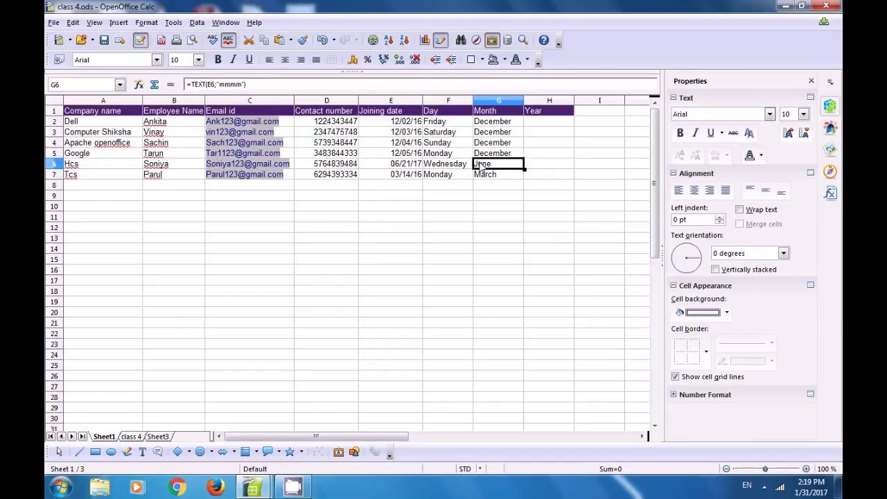
# Enter =TEXT(E2;"yyyy") in cell H2 to extract the four-digit year, and compare it with the joining date in E2
pyautogui.click(539, 123)
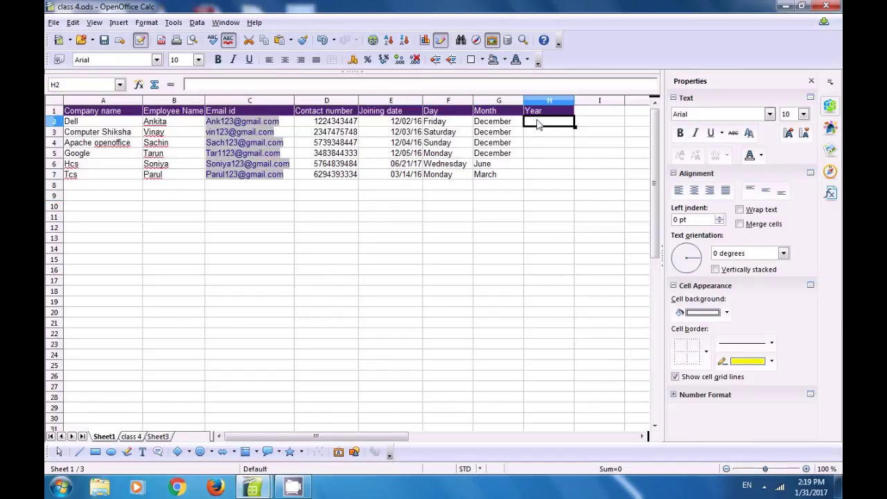
pyautogui.write('=')
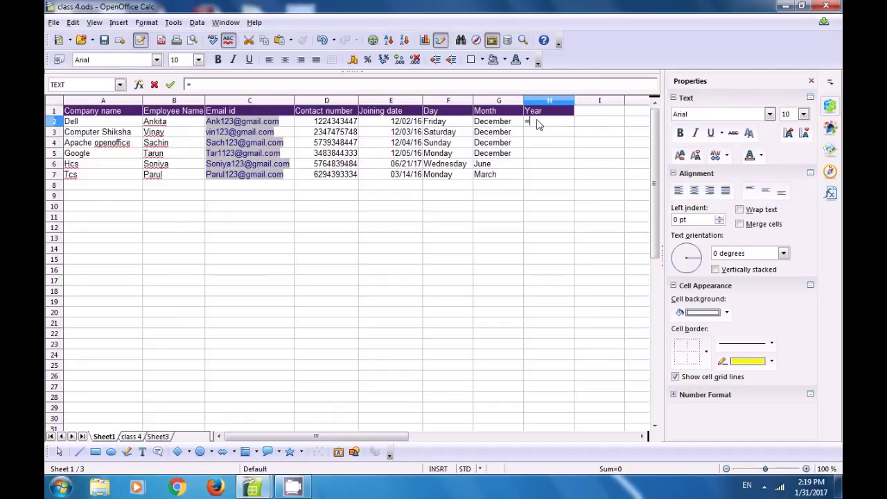
pyautogui.write('text')
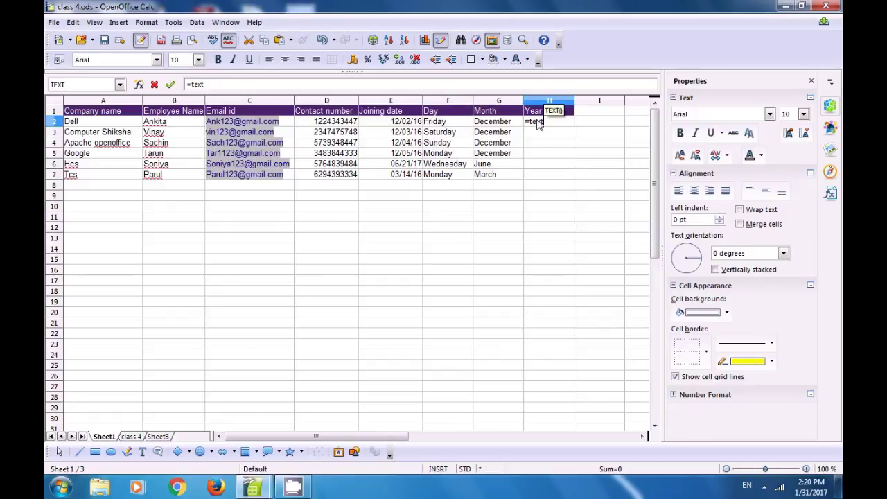
pyautogui.write('(')
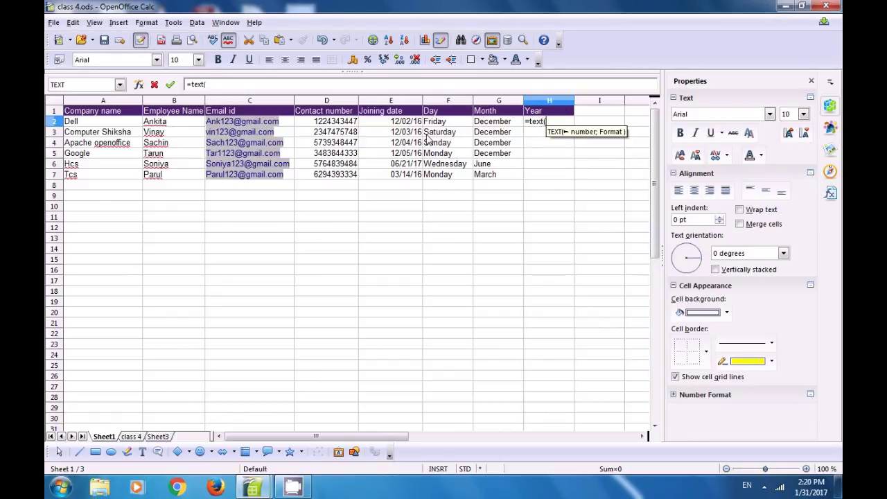
pyautogui.click(400, 125)
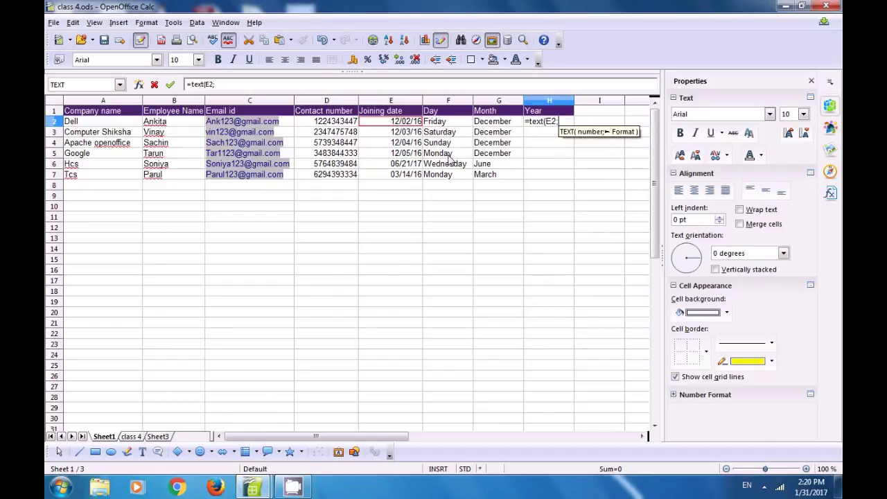
pyautogui.write(';"')
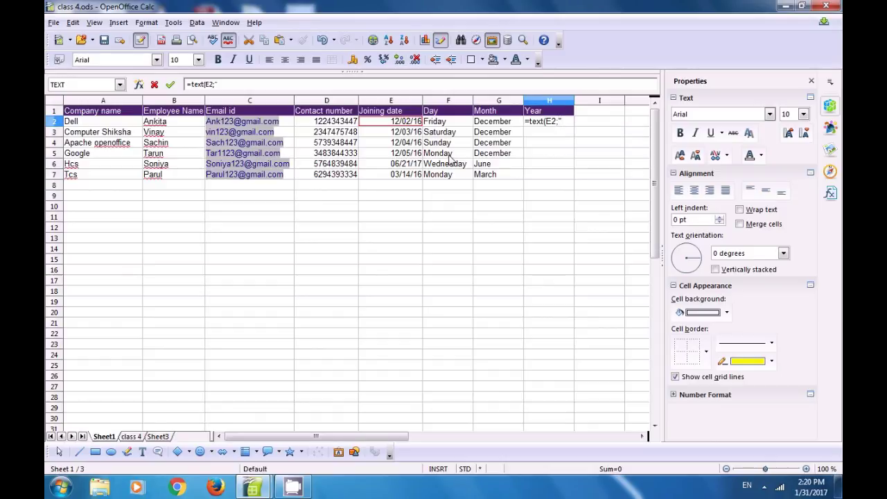
pyautogui.write('yyyy"')
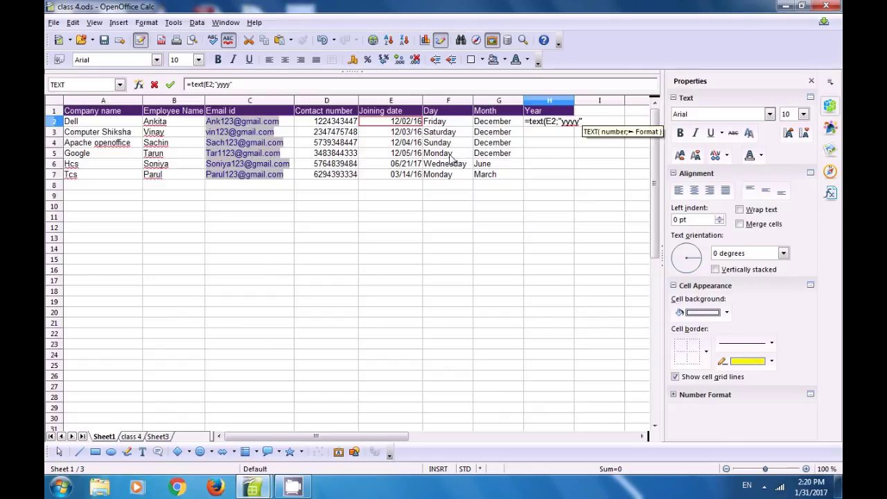
pyautogui.write(')')
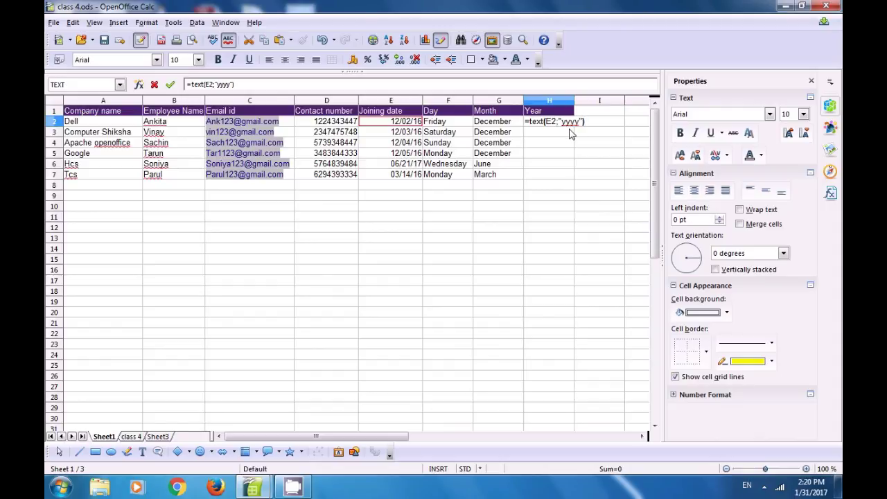
pyautogui.press('Return')
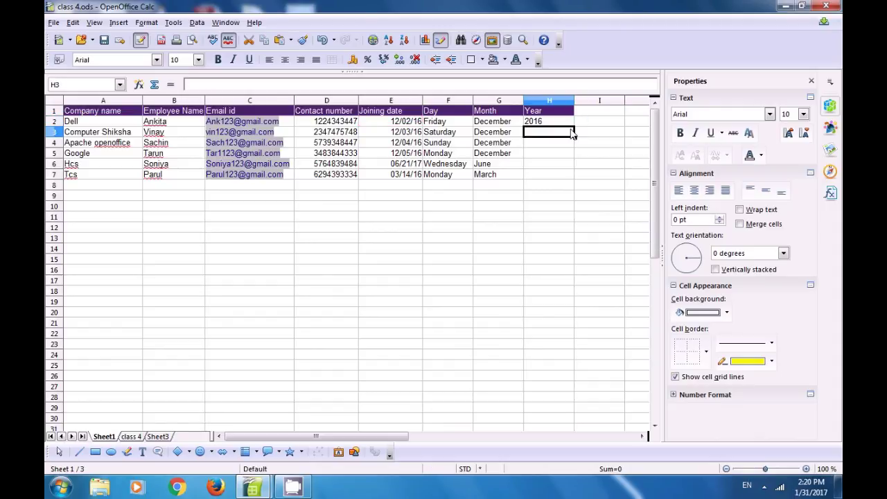
pyautogui.click(557, 122)
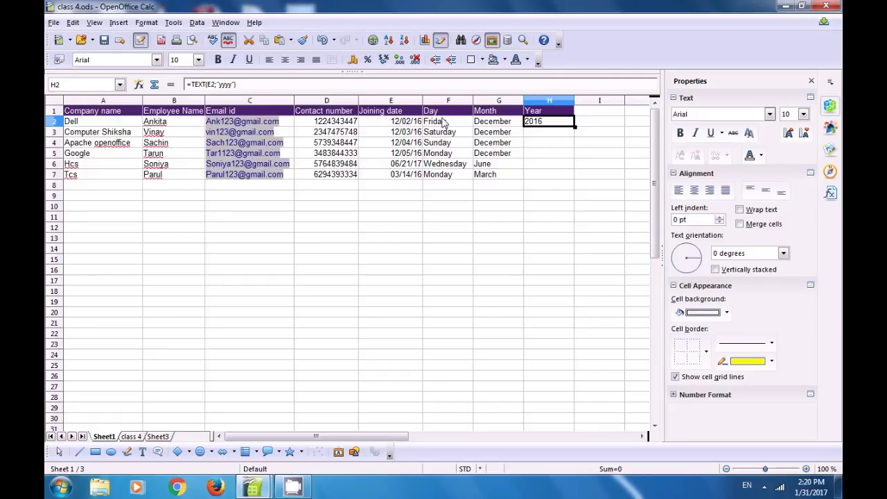
pyautogui.click(414, 123)
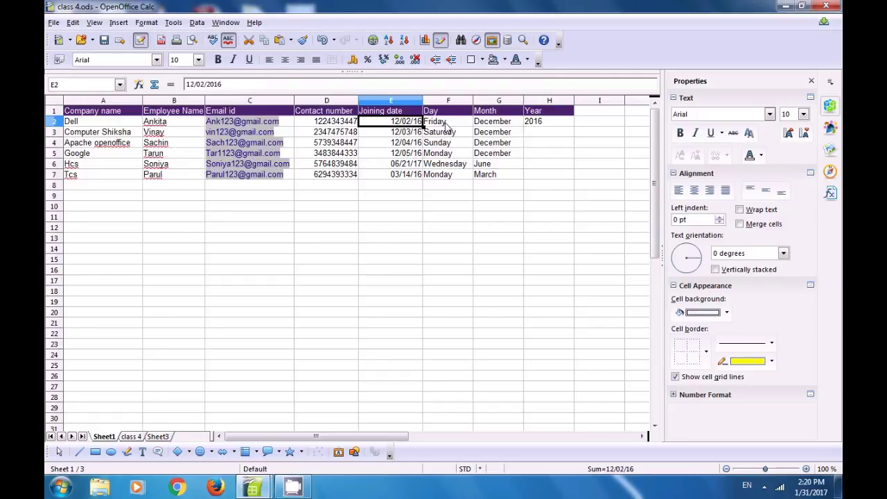
# Fill the year formula from H2 down to H7 and check the copied formula in H6 against its joining date
pyautogui.click(539, 124)
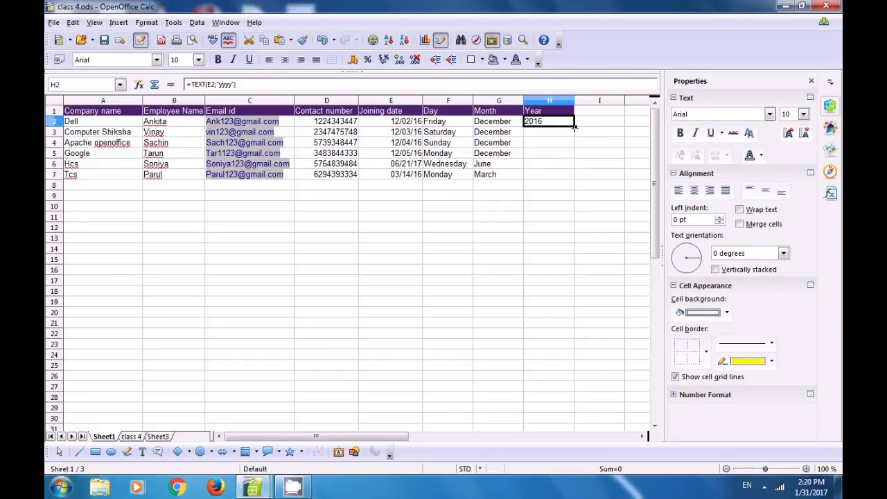
pyautogui.moveTo(575, 127); pyautogui.dragTo(564, 176)
pyautogui.click(552, 197)
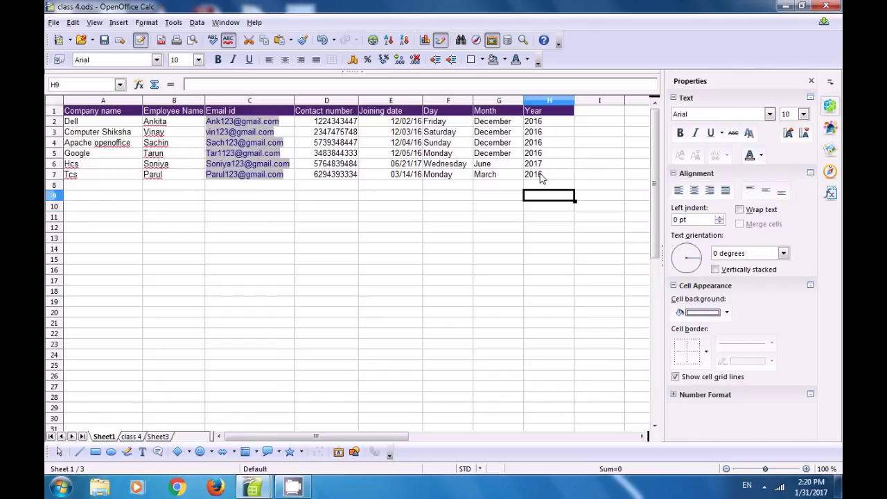
pyautogui.click(542, 175)
pyautogui.click(536, 166)
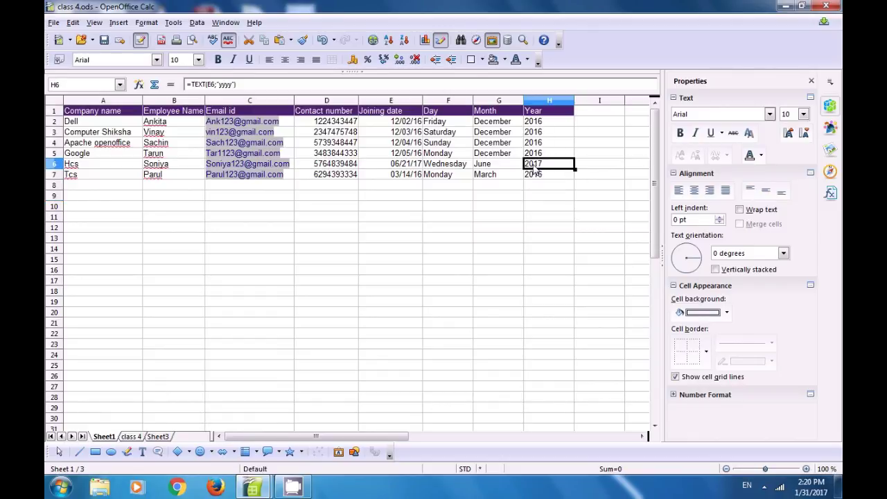
pyautogui.click(410, 166)
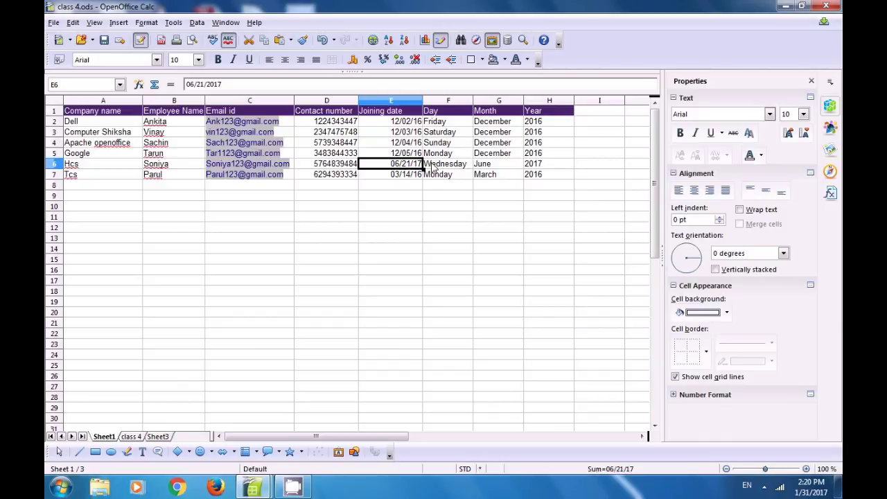
pyautogui.click(531, 167)
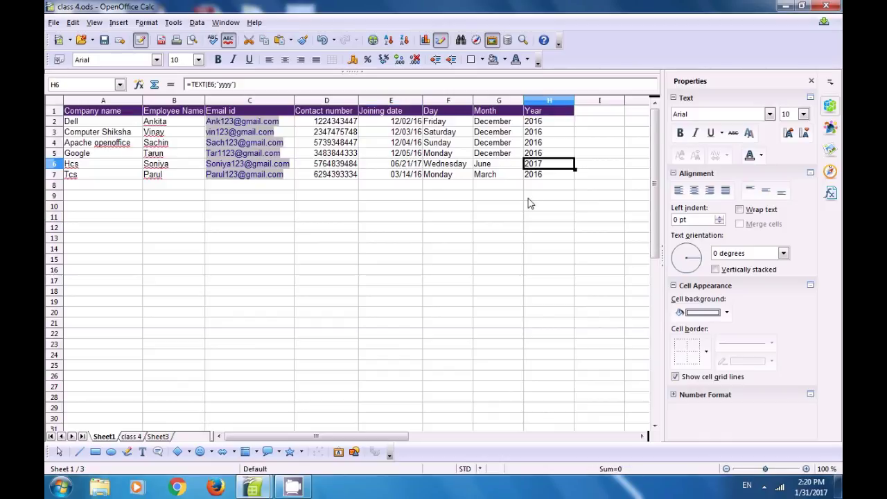
pyautogui.click(527, 254)
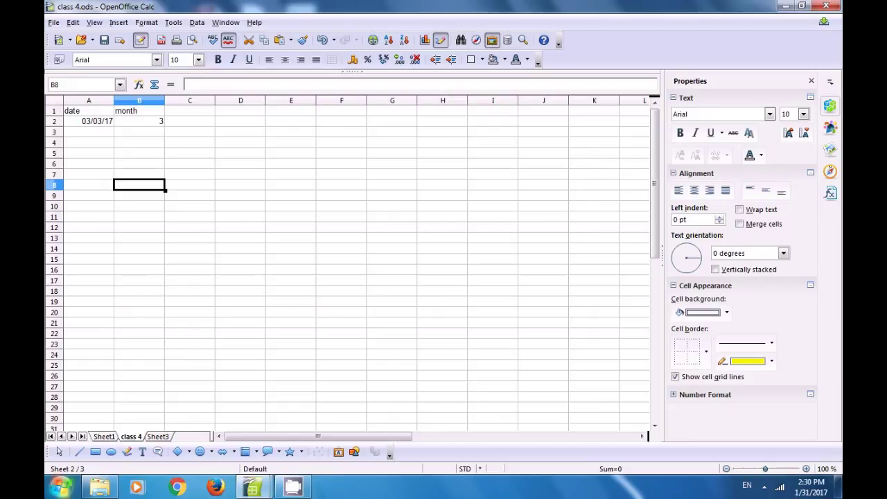
# Add the header "weekday" in cell C1 of the class 4 sheet
pyautogui.click(185, 112)
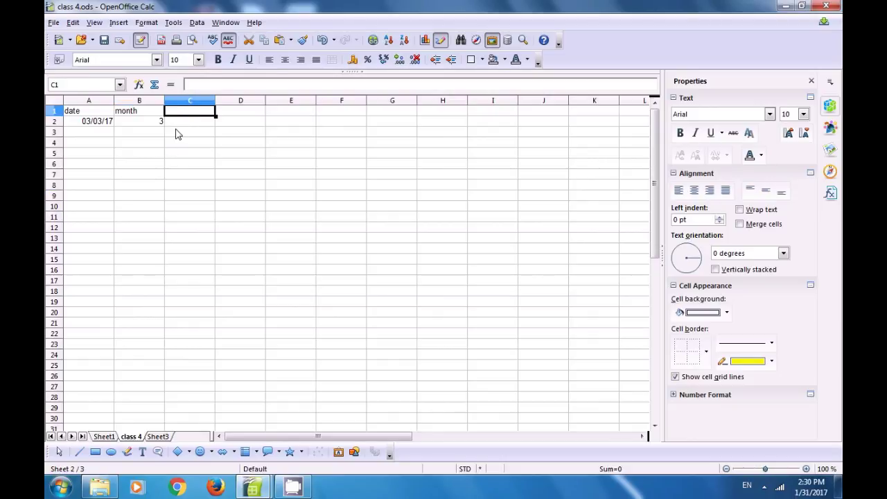
pyautogui.write('wee')
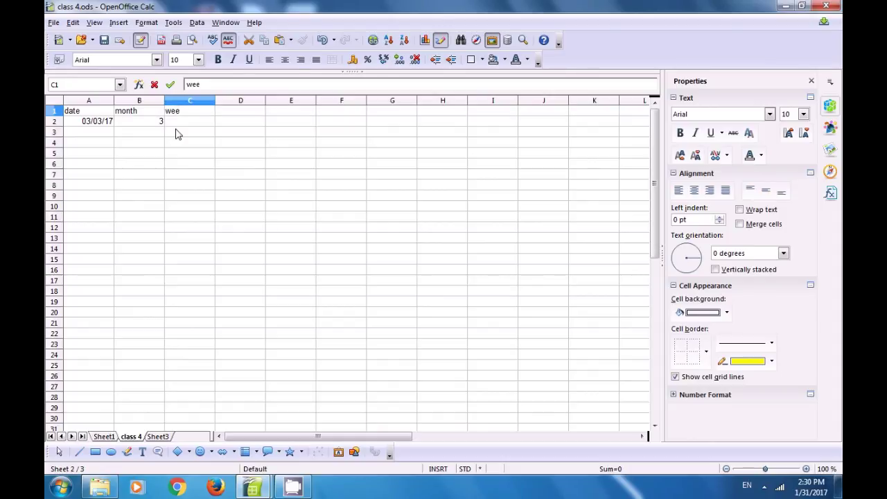
pyautogui.write('kday')
pyautogui.press('Return')
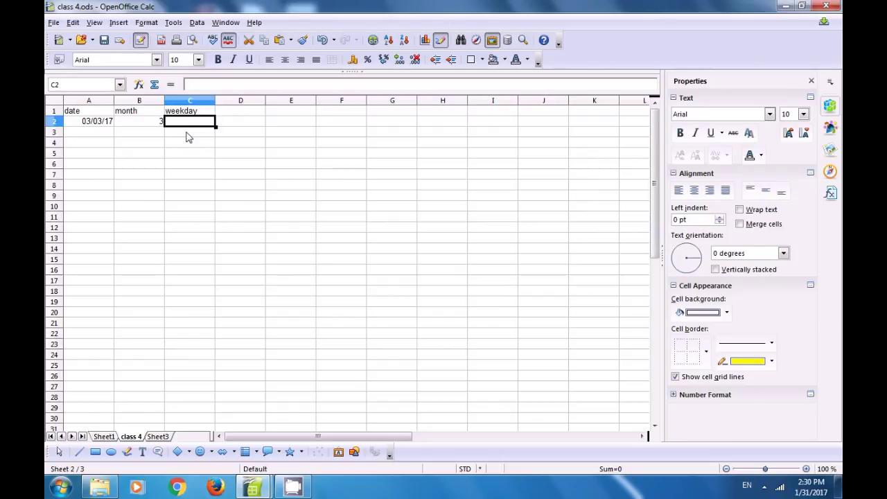
# Enter =WEEKDAY(5-5-2008;1) in cell C2, below the weekday header
pyautogui.write('=wee')
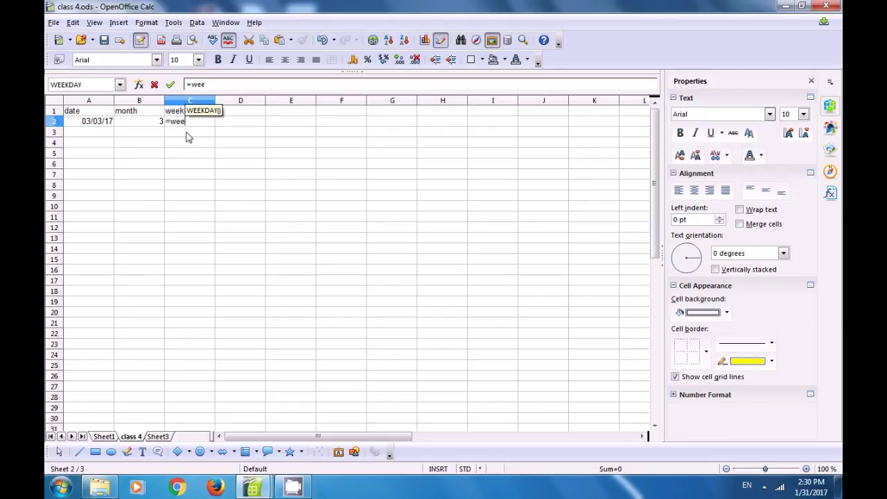
pyautogui.write('kda')
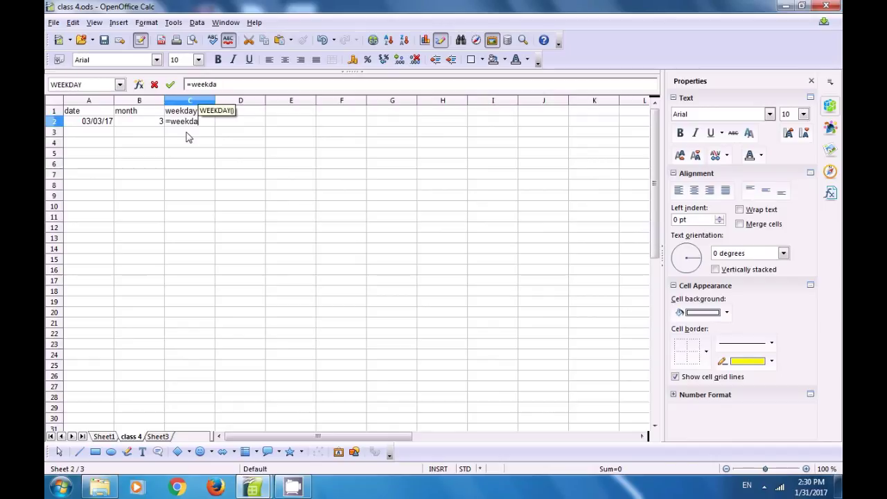
pyautogui.write('y(')
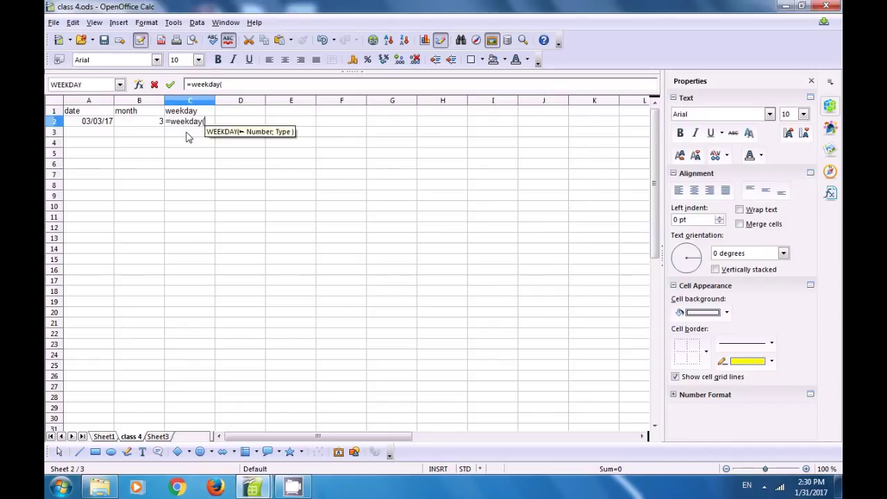
pyautogui.write('5-5-')
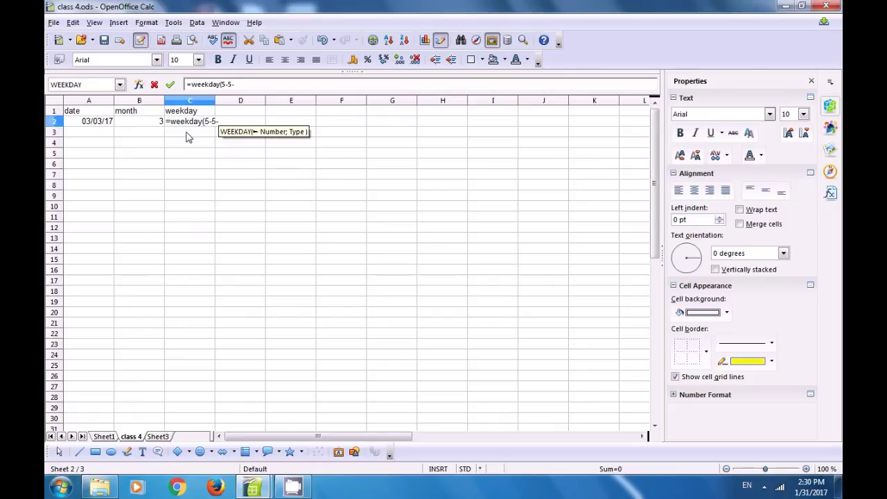
pyautogui.write('2')
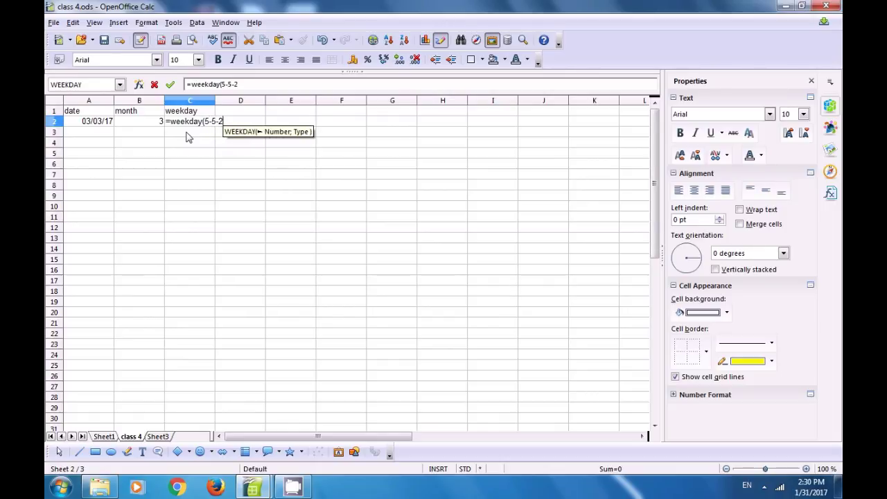
pyautogui.write('008')
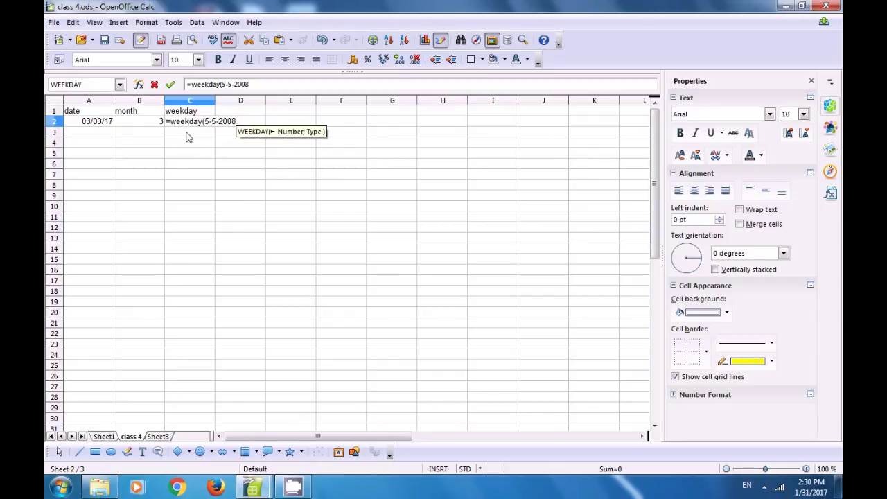
pyautogui.write(';1')
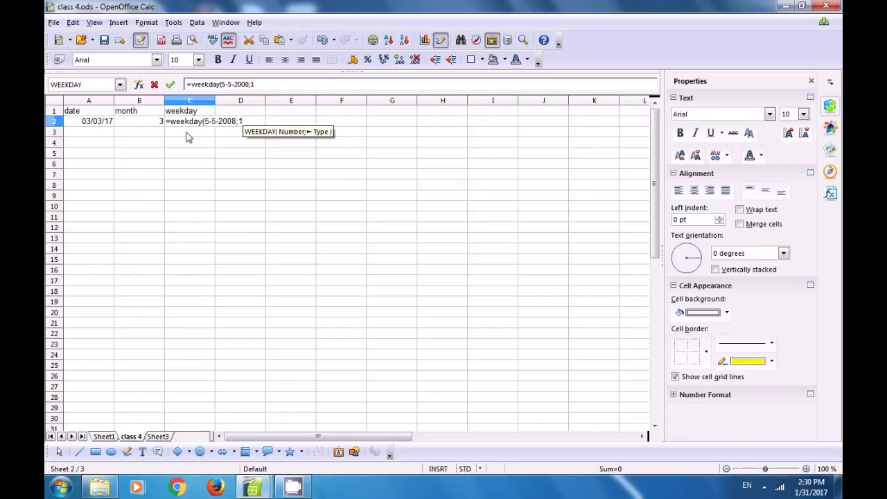
pyautogui.write(')')
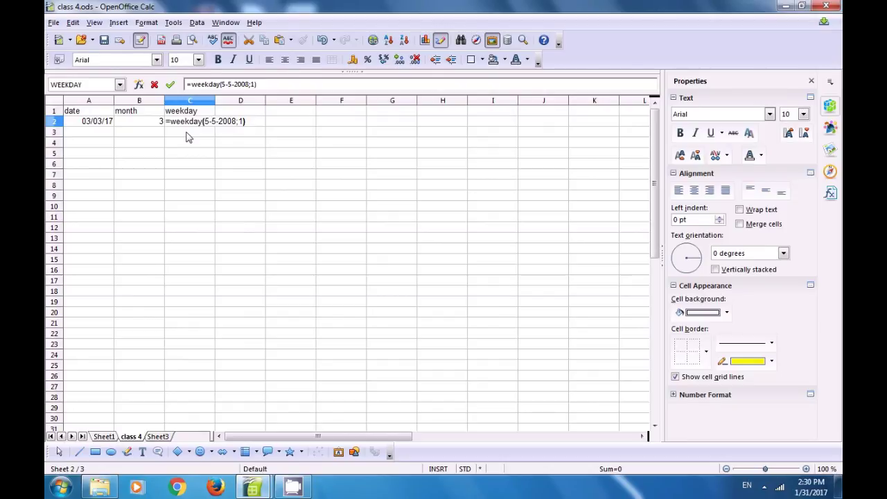
pyautogui.press('Return')
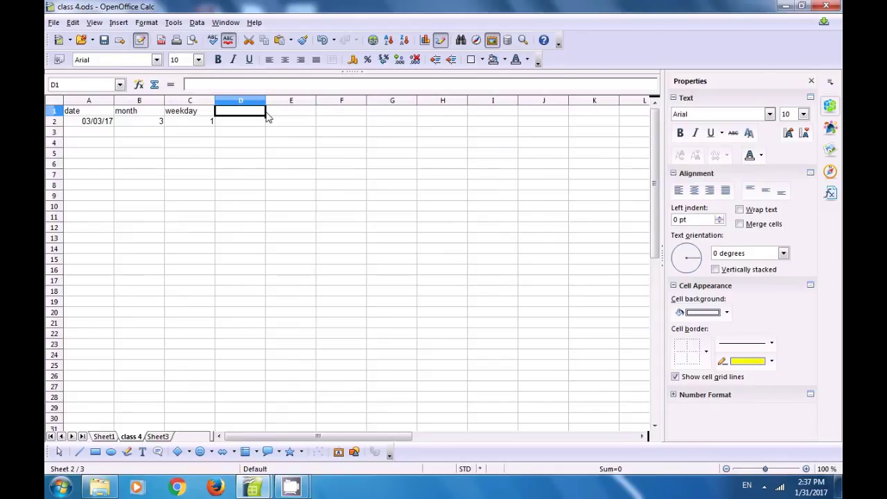
# Add the header "week count" in cell E1, discarding the formula started there
pyautogui.click(284, 113)
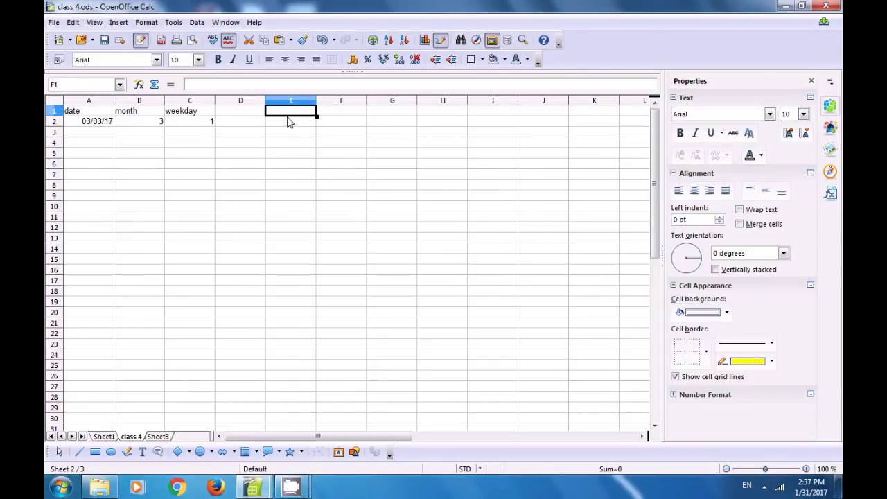
pyautogui.write('=')
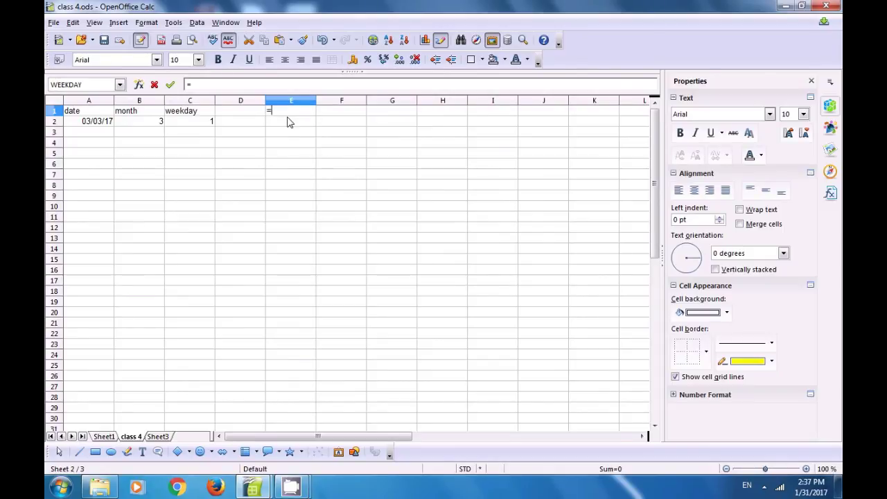
pyautogui.write('wee')
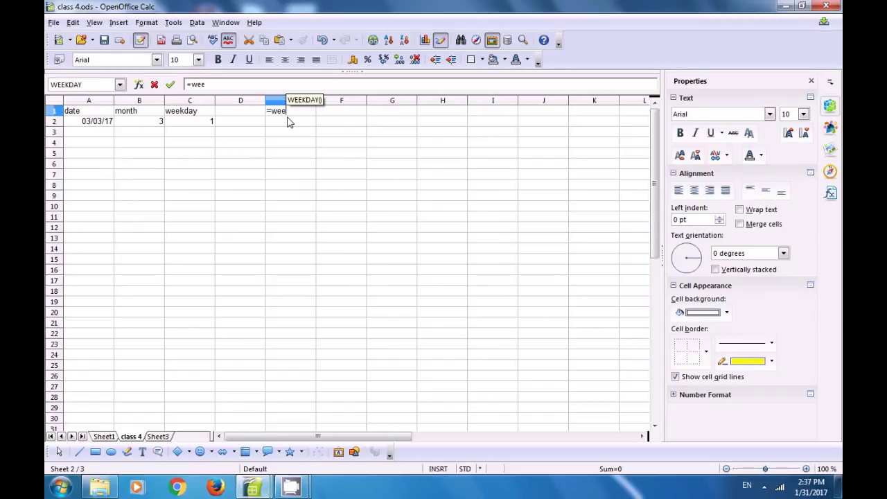
pyautogui.press('BackSpace')
pyautogui.press('BackSpace')
pyautogui.press('BackSpace')
pyautogui.press('BackSpace')
pyautogui.write('week count')
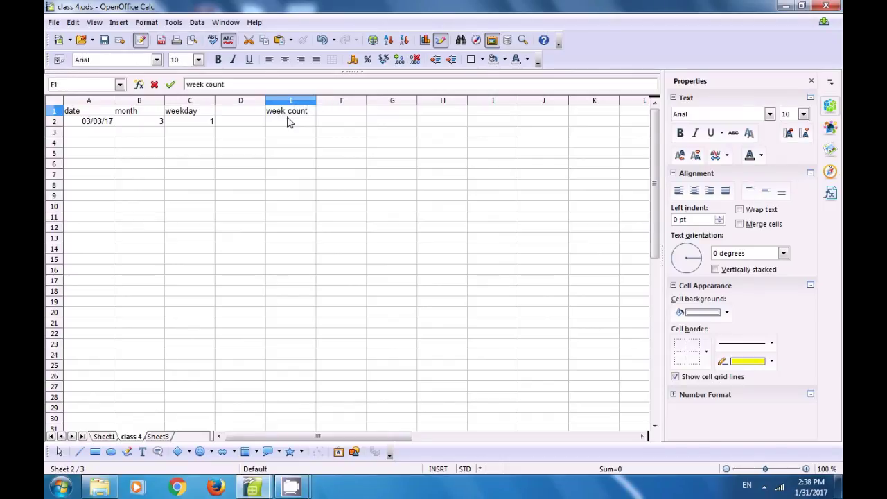
pyautogui.press('Return')
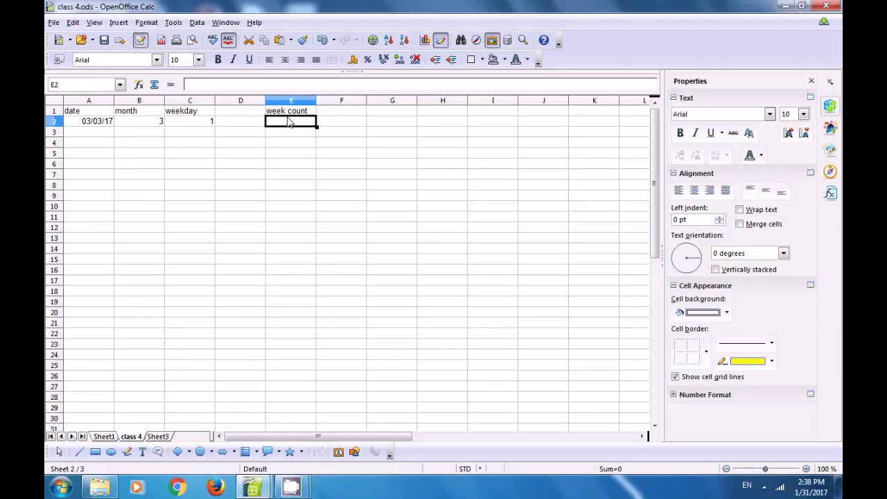
# Enter =WEEKSINYEAR(1997) in cell E2 to calculate the number of weeks
pyautogui.press('Up')
pyautogui.press('Down')
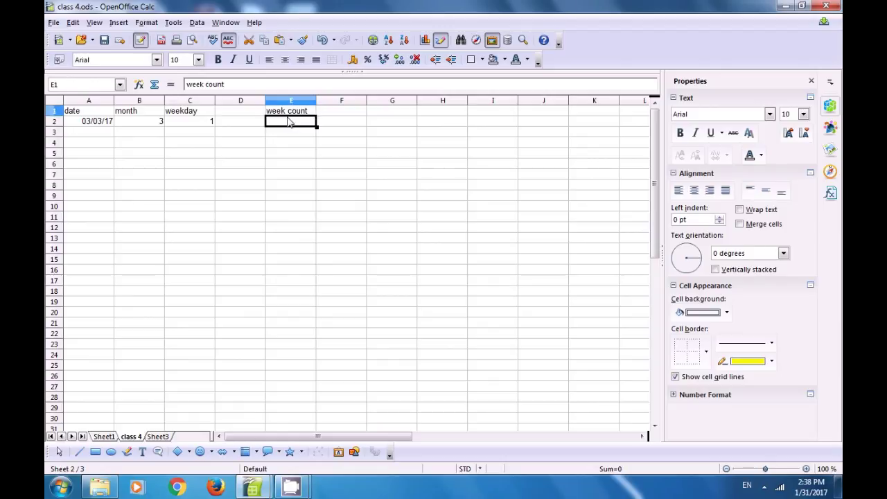
pyautogui.write('=')
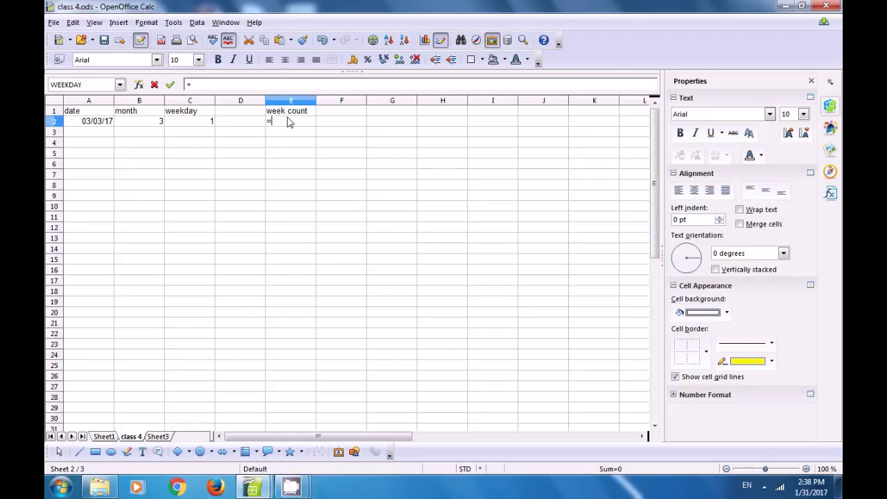
pyautogui.write('wee')
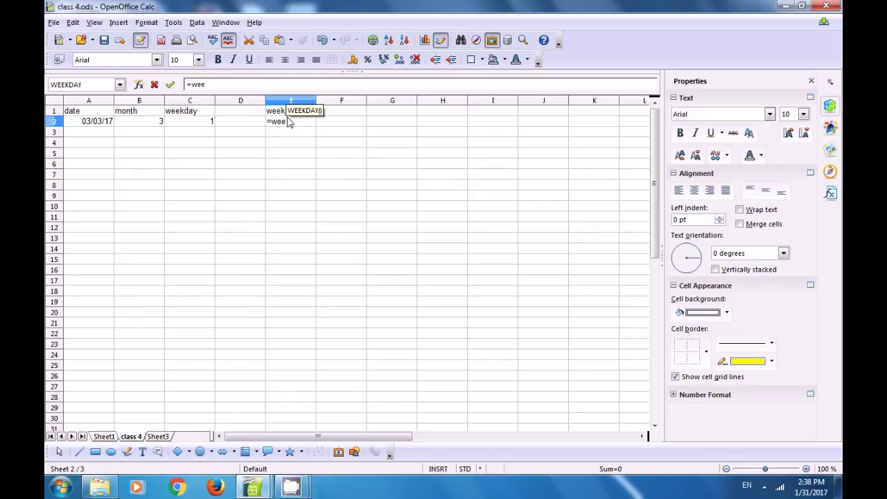
pyautogui.write('k')
pyautogui.press('BackSpace')
pyautogui.write('ks')
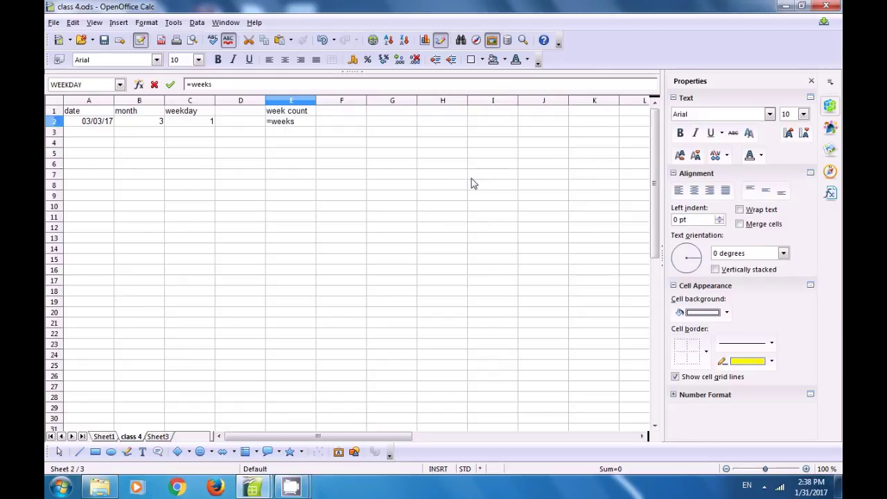
pyautogui.write('inyear(')
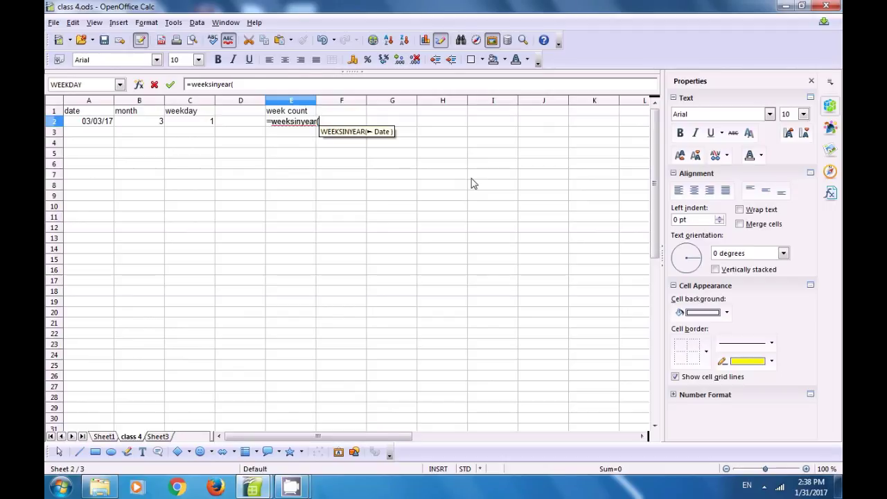
pyautogui.write('199')
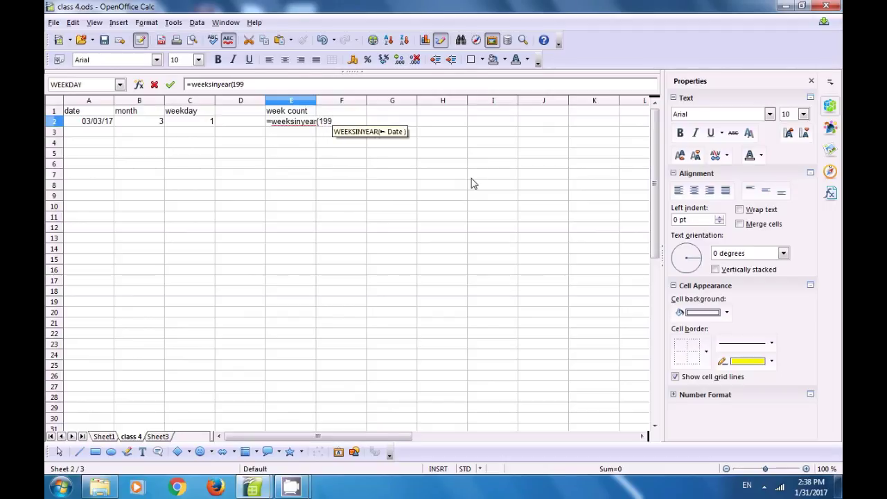
pyautogui.write('7')
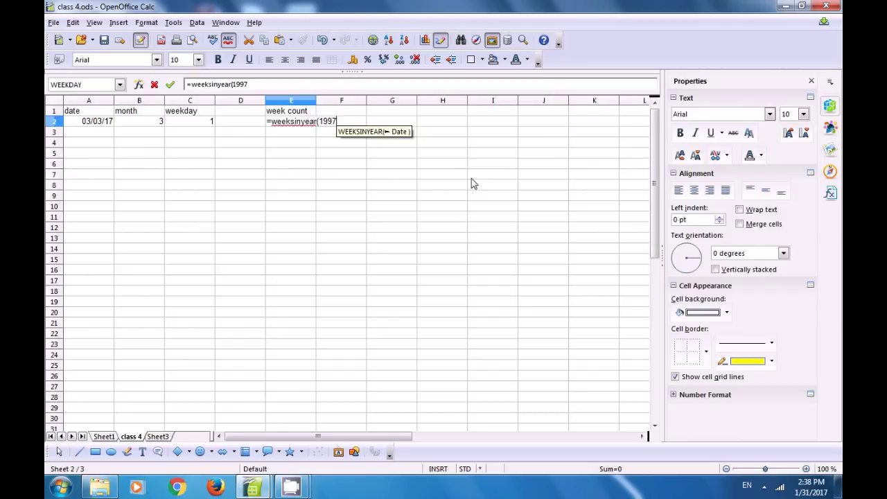
pyautogui.write(')')
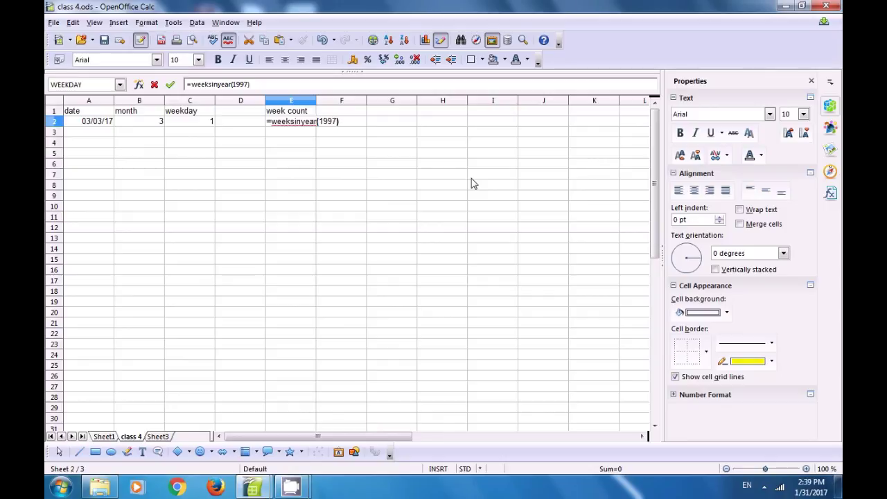
pyautogui.press('Return')
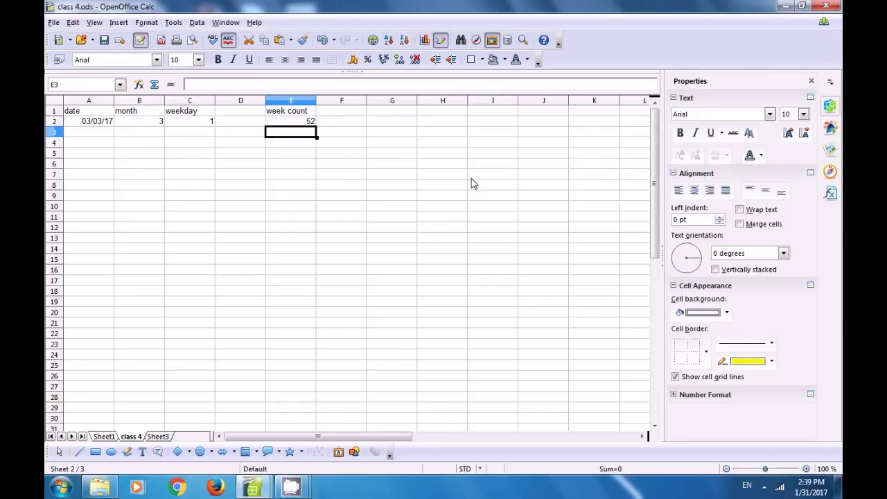
# Enter a second week-count formula, =WEEKSINYEAR(1997), in cell E3
pyautogui.write('=')
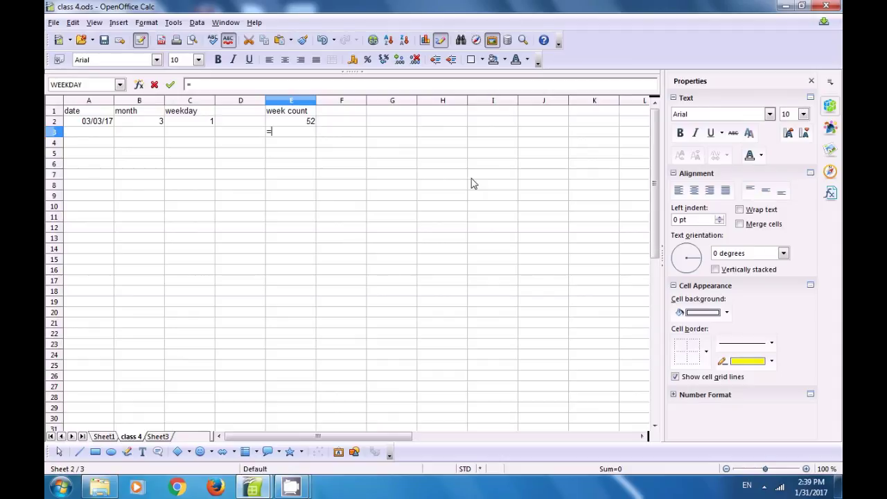
pyautogui.write('wee')
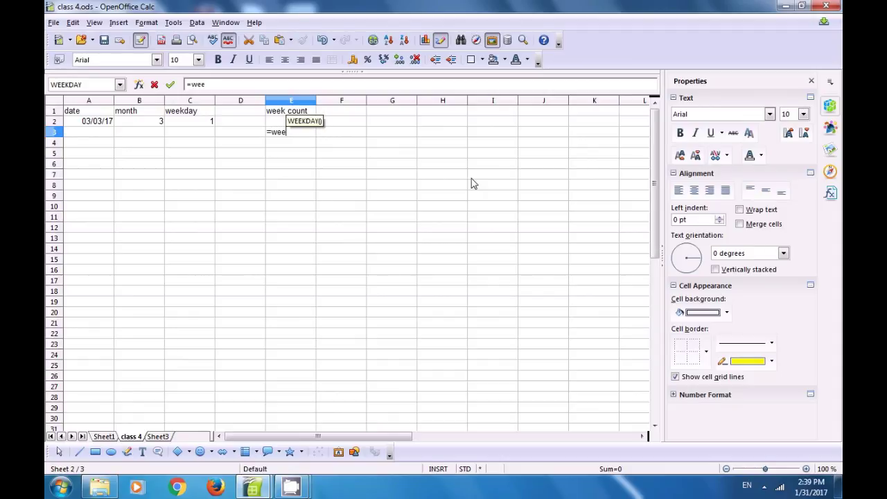
pyautogui.write('ks')
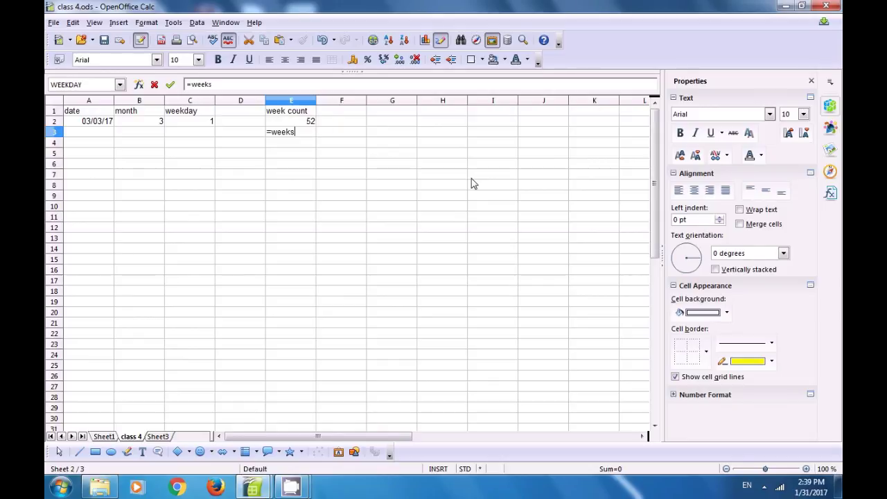
pyautogui.write('inyear(')
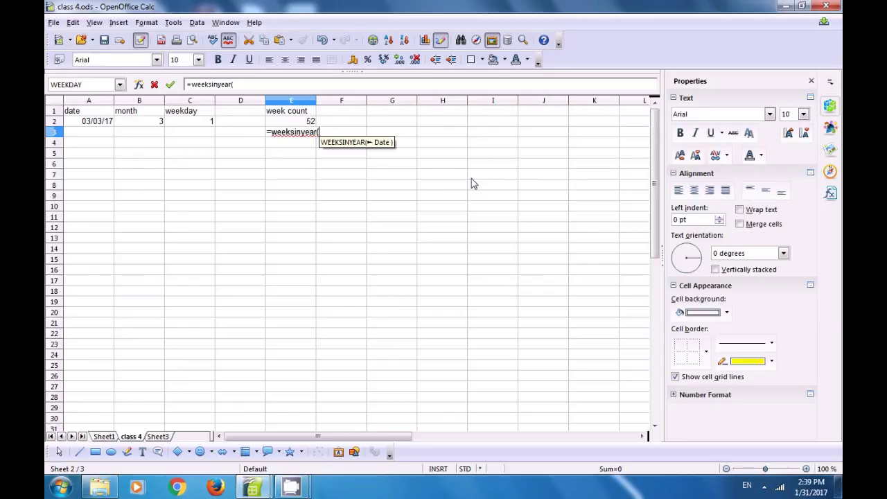
pyautogui.write('199')
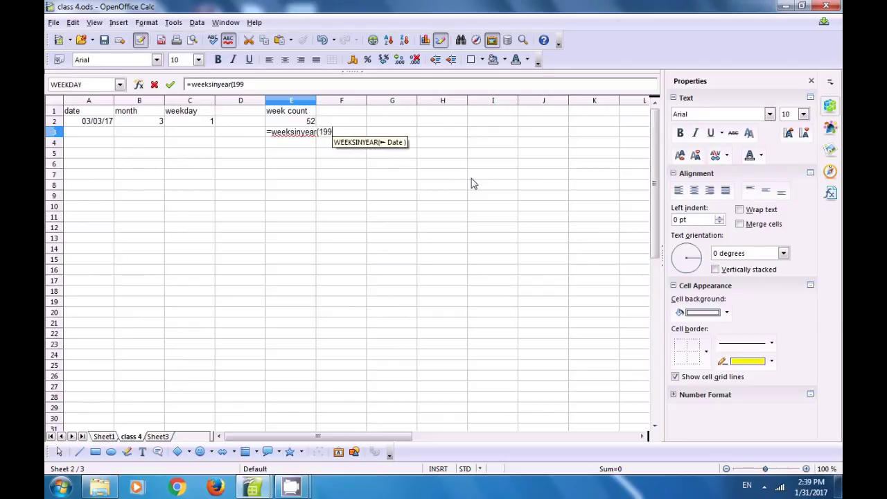
pyautogui.write('7')
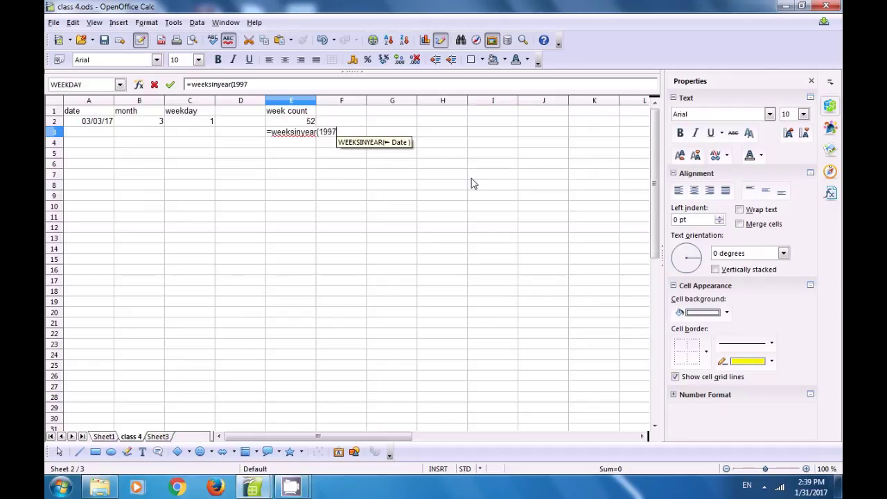
pyautogui.write(')')
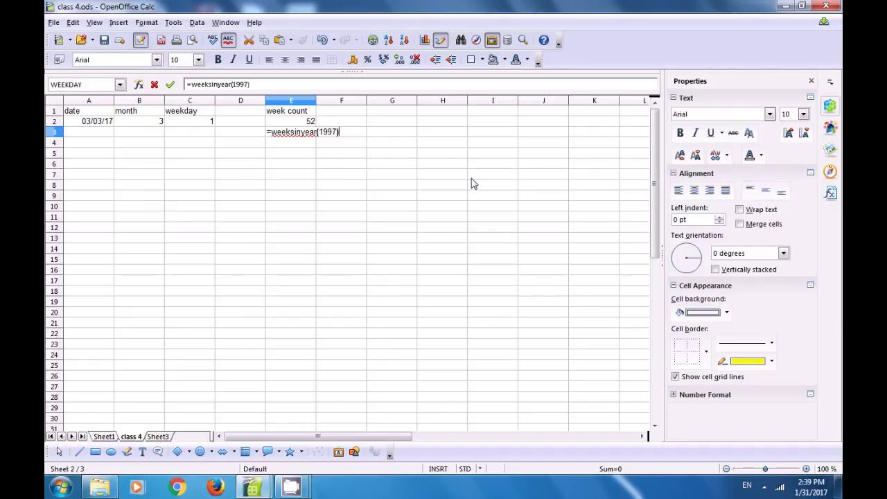
pyautogui.press('Return')
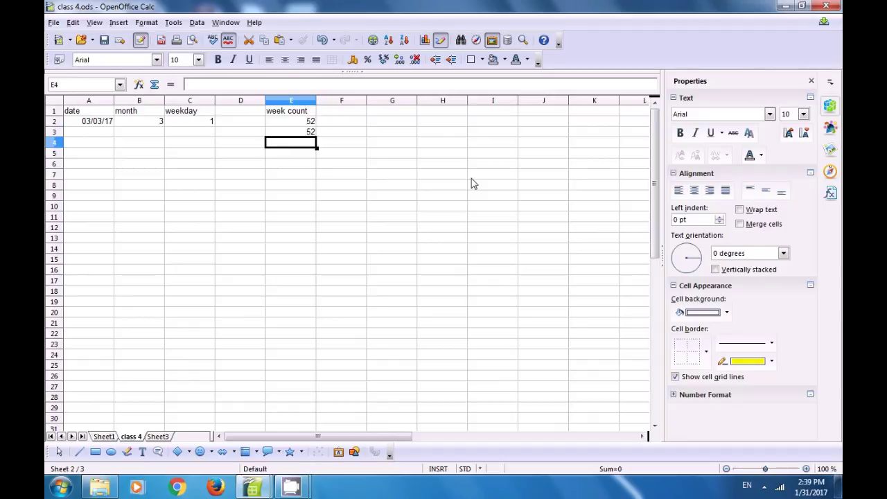
# Compare the week-count formulas in cells E2 and E3
pyautogui.click(312, 123)
pyautogui.click(309, 136)
pyautogui.click(302, 123)
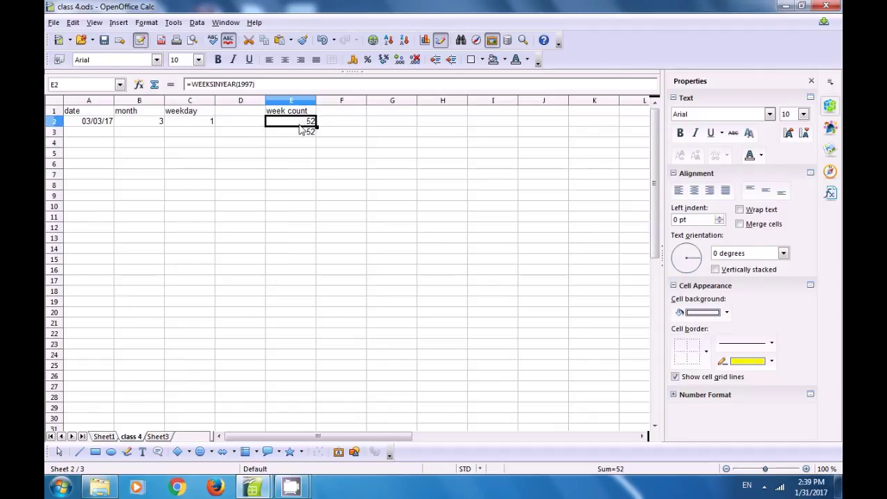
pyautogui.click(308, 135)
pyautogui.click(305, 125)
pyautogui.click(307, 133)
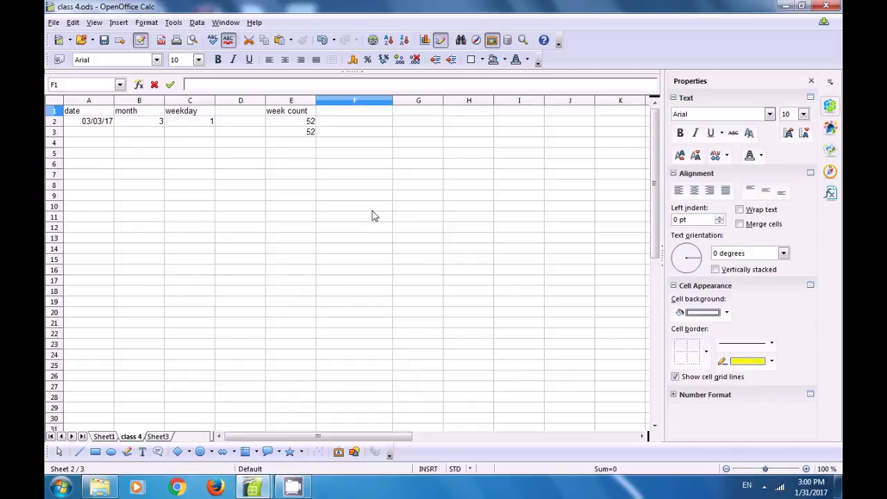
# Add the header "days" in cell F1, beside the week count header
pyautogui.click(373, 216)
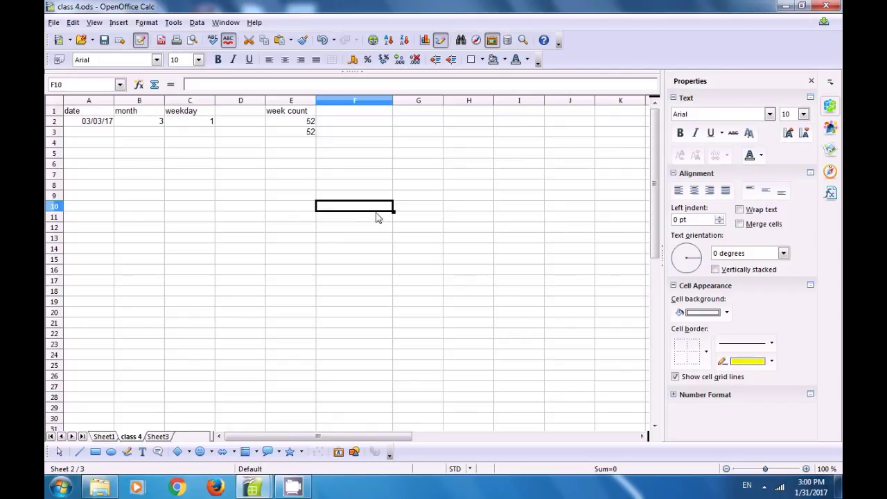
pyautogui.click(357, 115)
pyautogui.write('d')
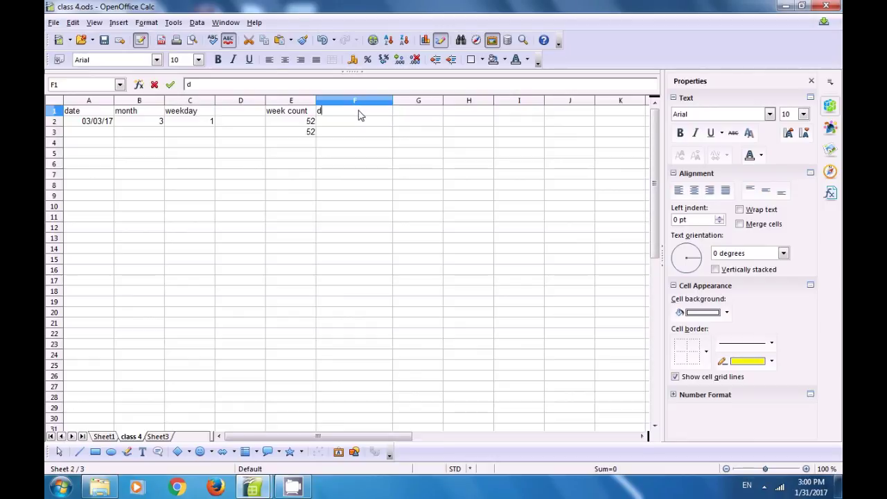
pyautogui.write('ays')
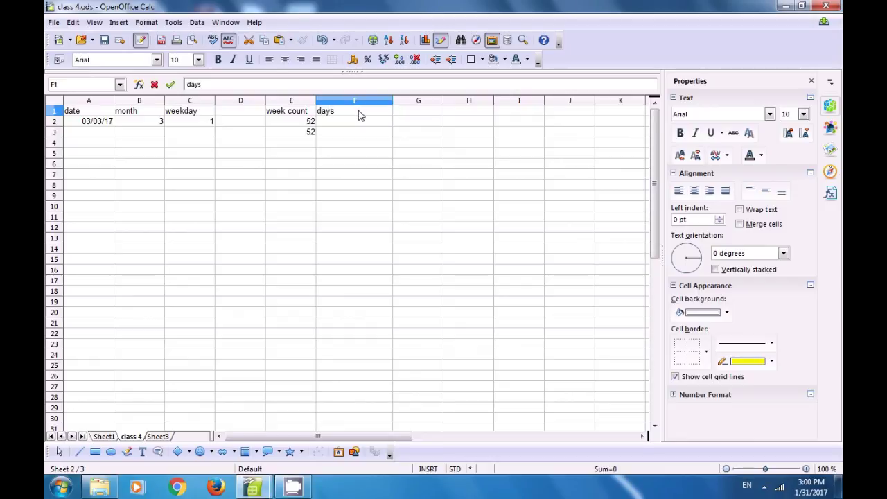
# Enter =DATE(2017;2;15) in cell E6 to build the first date for the day-count example
pyautogui.click(292, 164)
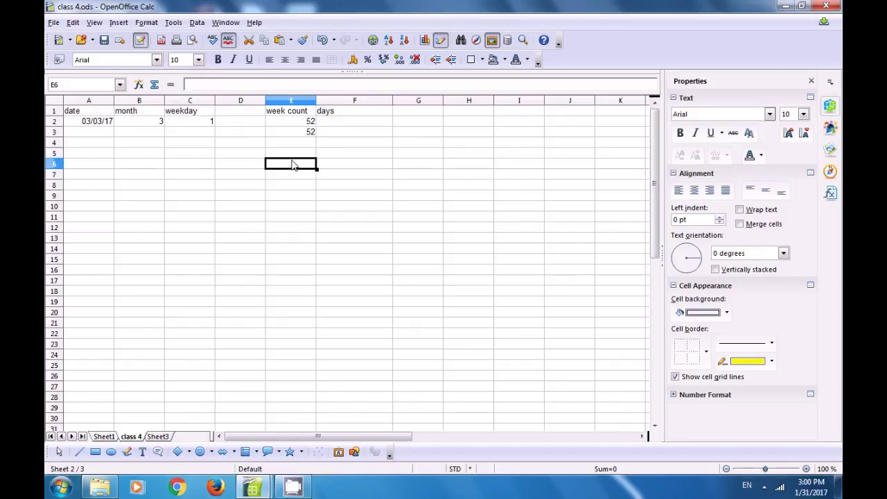
pyautogui.write('=s')
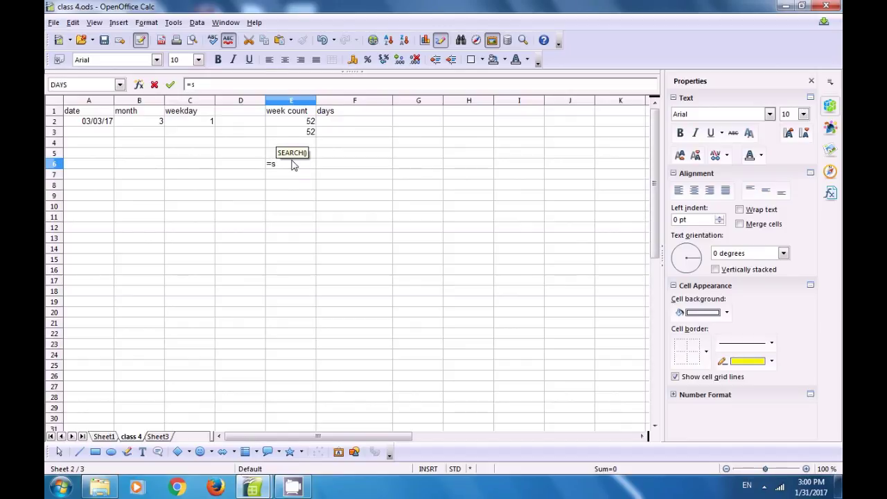
pyautogui.press('BackSpace')
pyautogui.write('date')
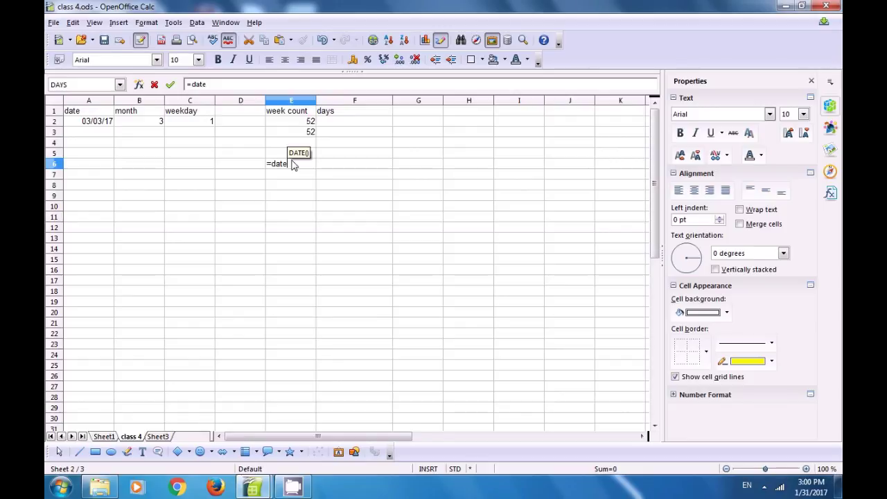
pyautogui.write('(')
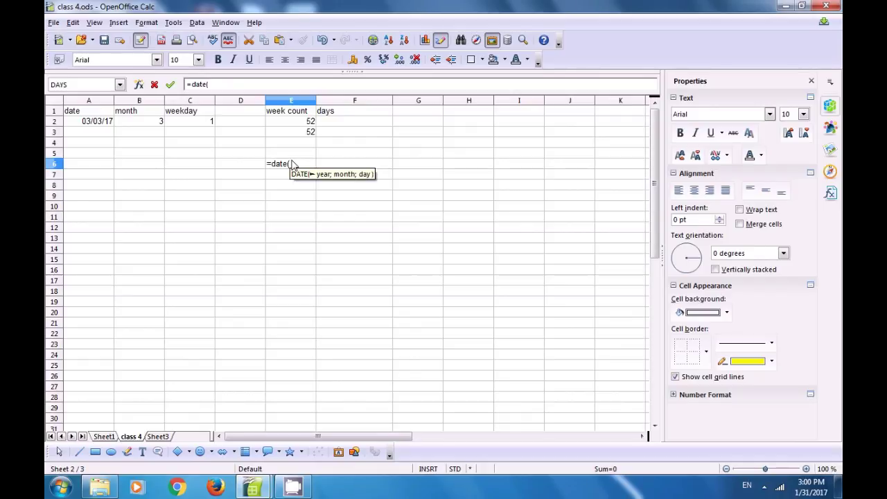
pyautogui.write('20')
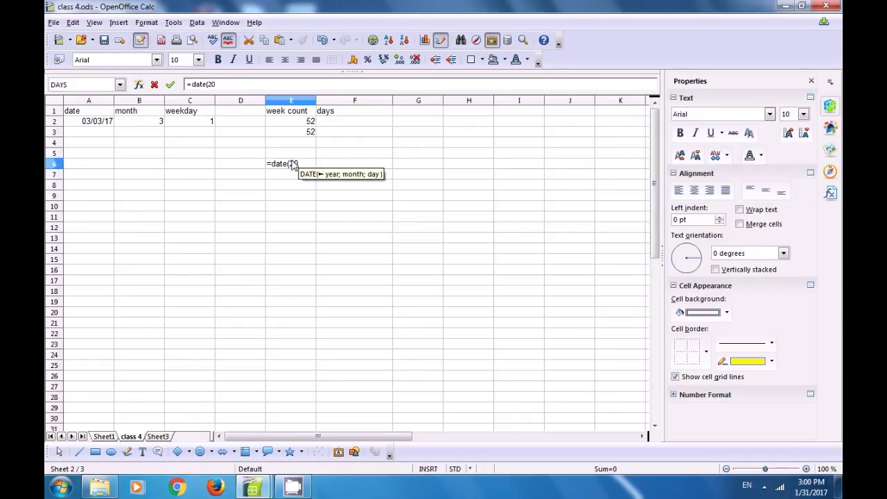
pyautogui.write('1')
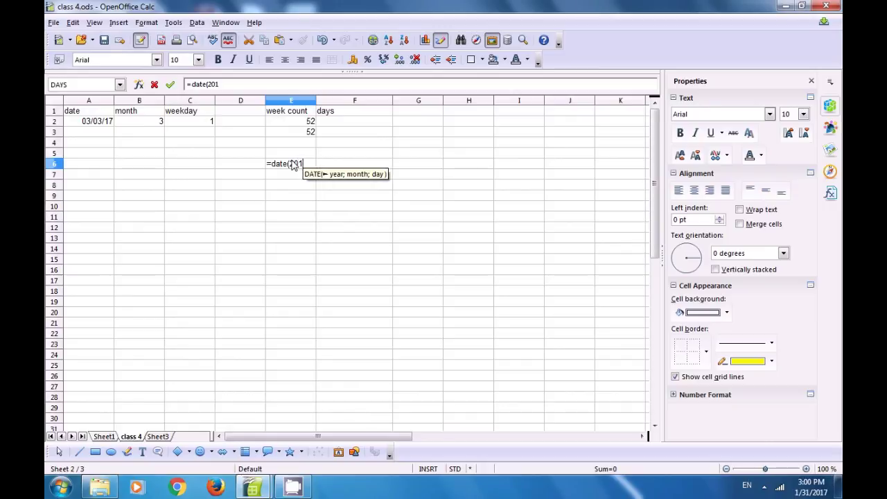
pyautogui.write('7;')
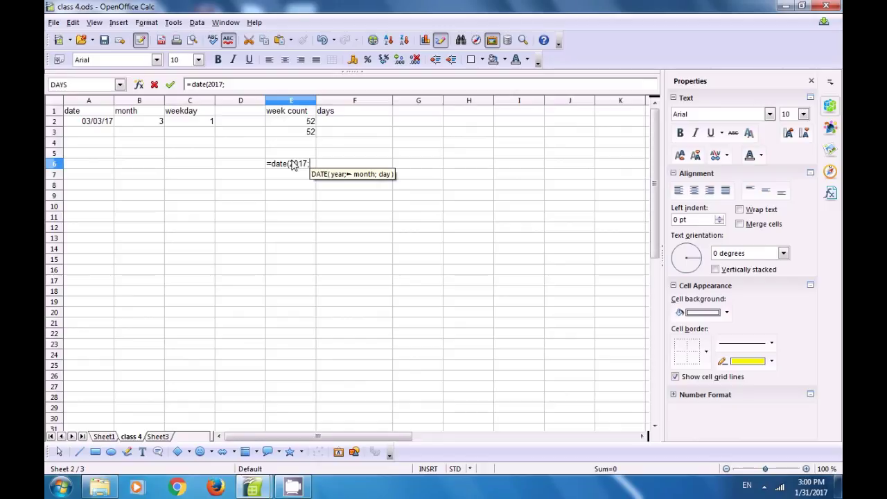
pyautogui.write('2;')
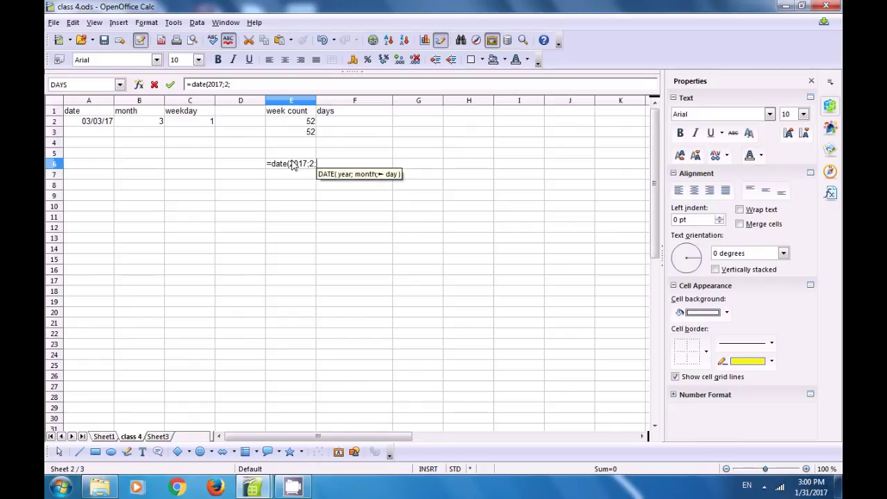
pyautogui.write('1')
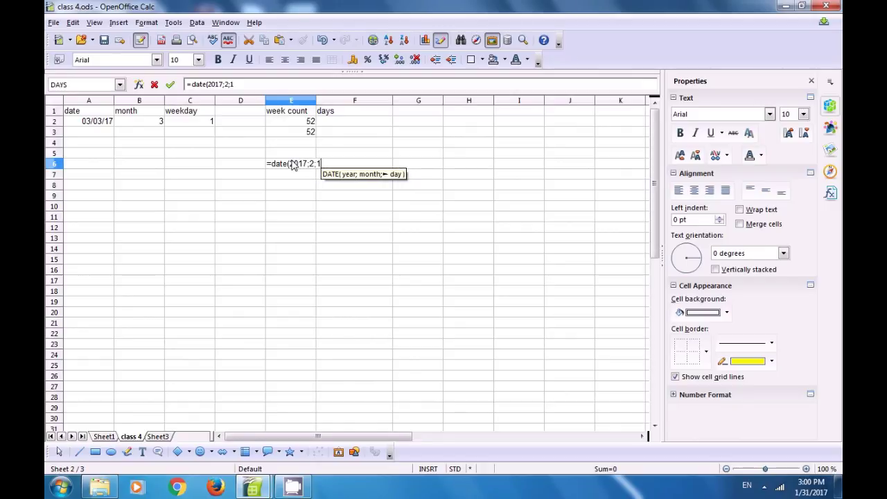
pyautogui.write('5')
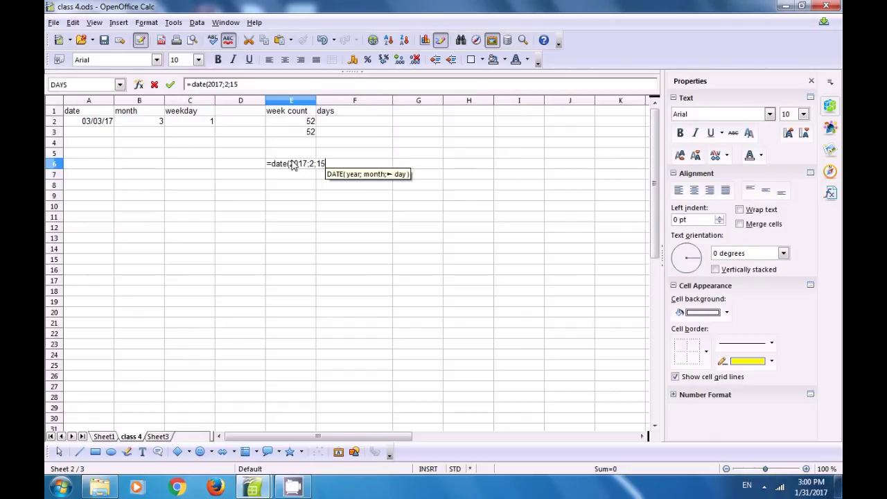
pyautogui.write(')')
pyautogui.press('Return')
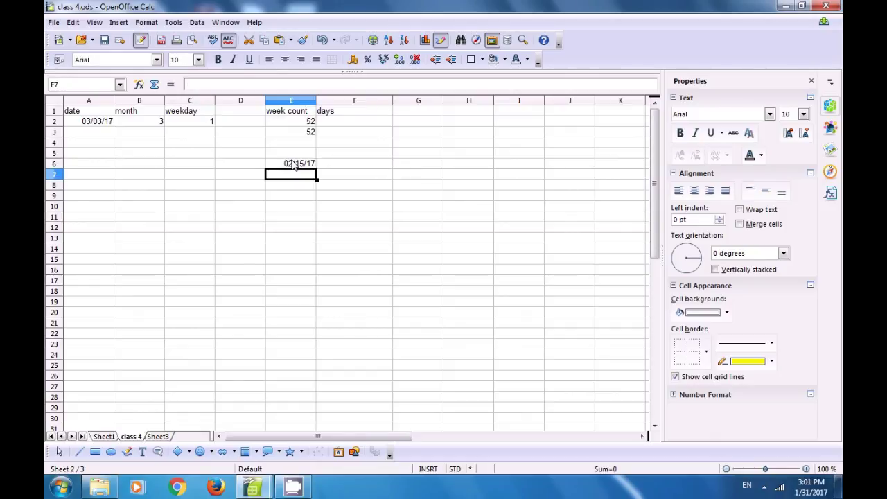
# Enter a second date in cell E7 with the formula =DATE(2015;2;15) and check both date cells
pyautogui.write('=')
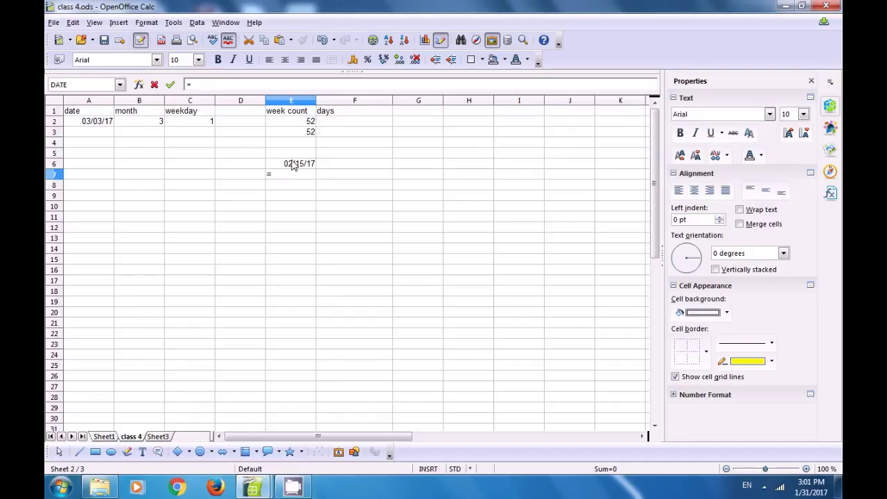
pyautogui.write('date')
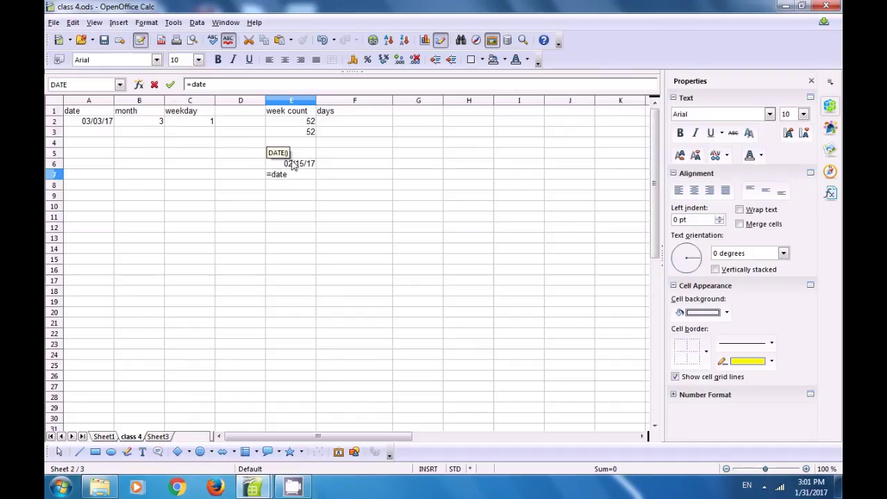
pyautogui.write('(')
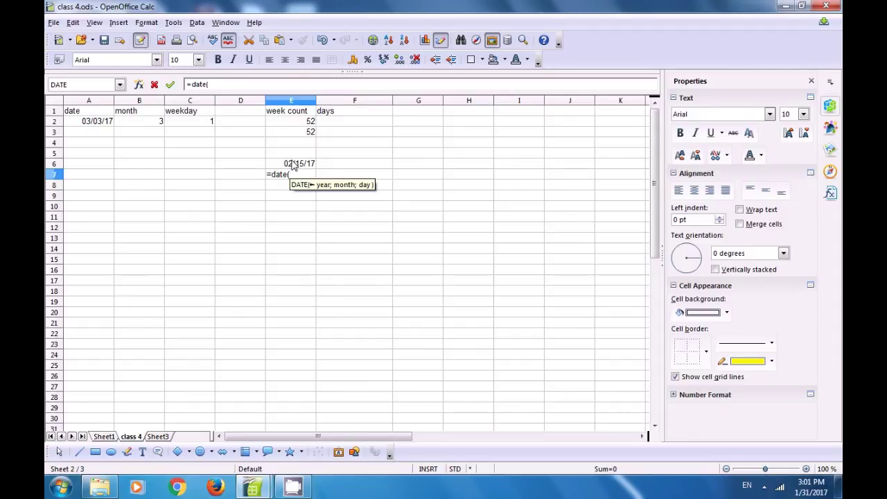
pyautogui.write('201')
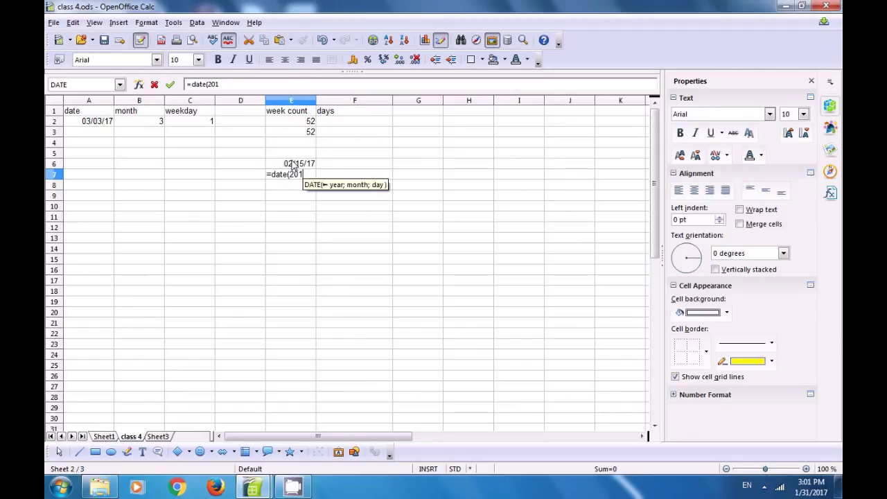
pyautogui.write('5')
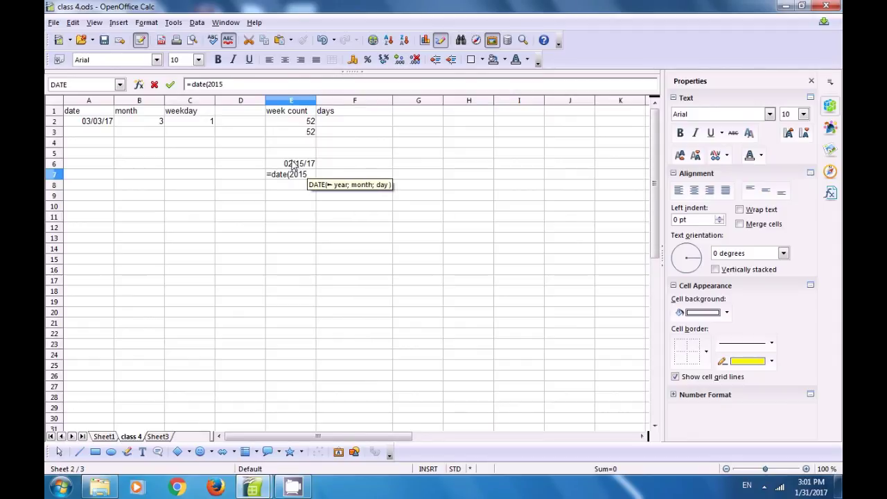
pyautogui.write(';')
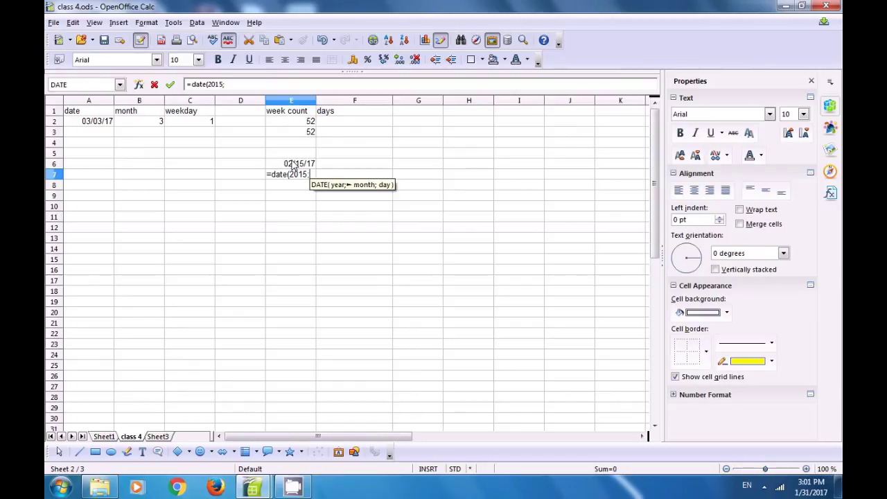
pyautogui.write('2')
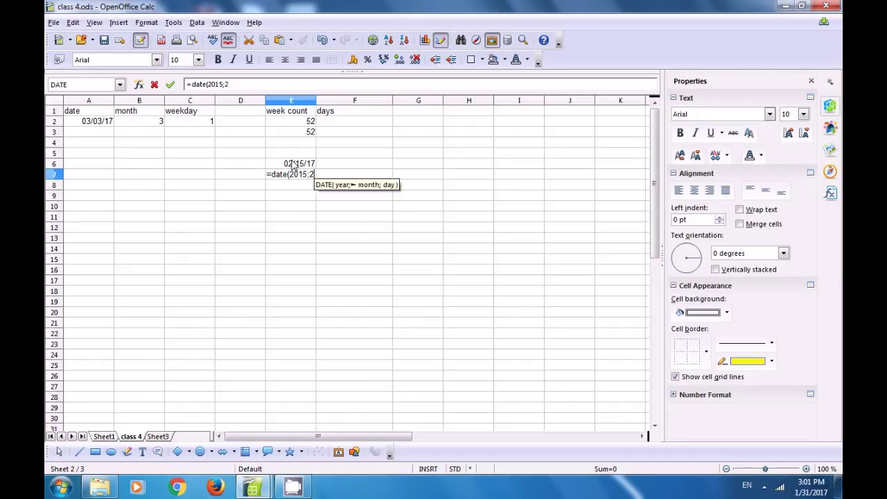
pyautogui.write(';1')
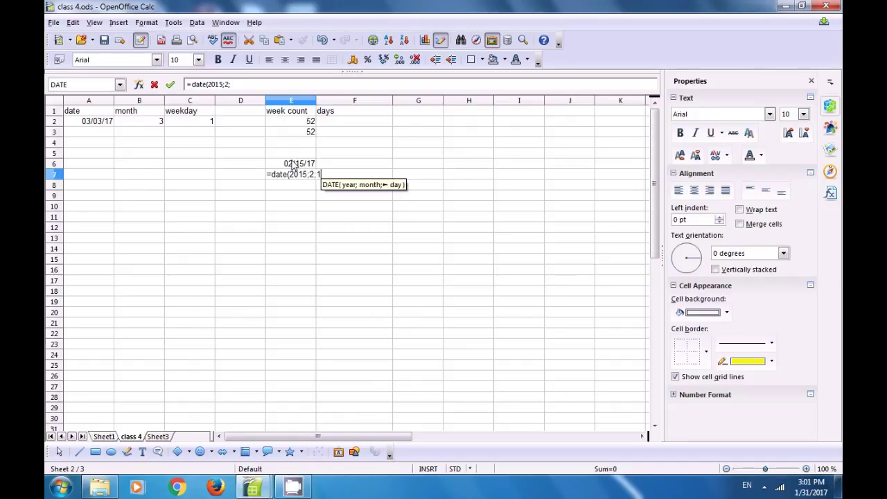
pyautogui.write('5')
pyautogui.click(293, 166)
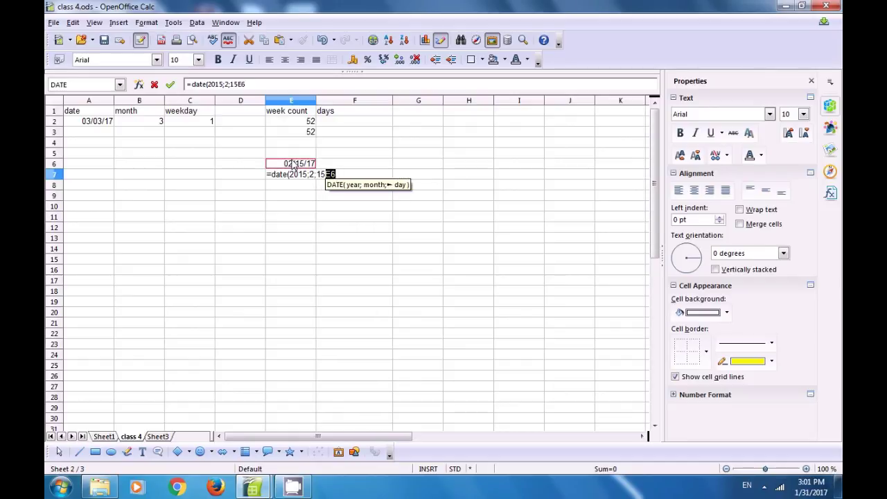
pyautogui.press('BackSpace')
pyautogui.write(')')
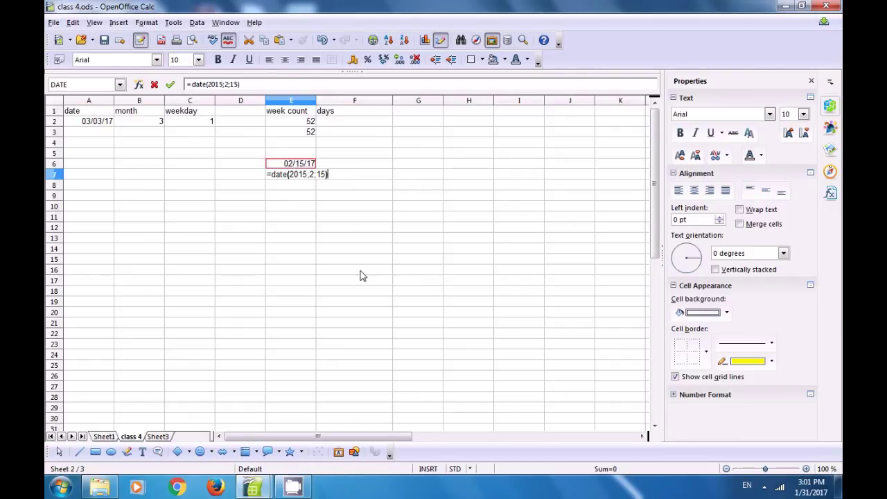
pyautogui.press('Return')
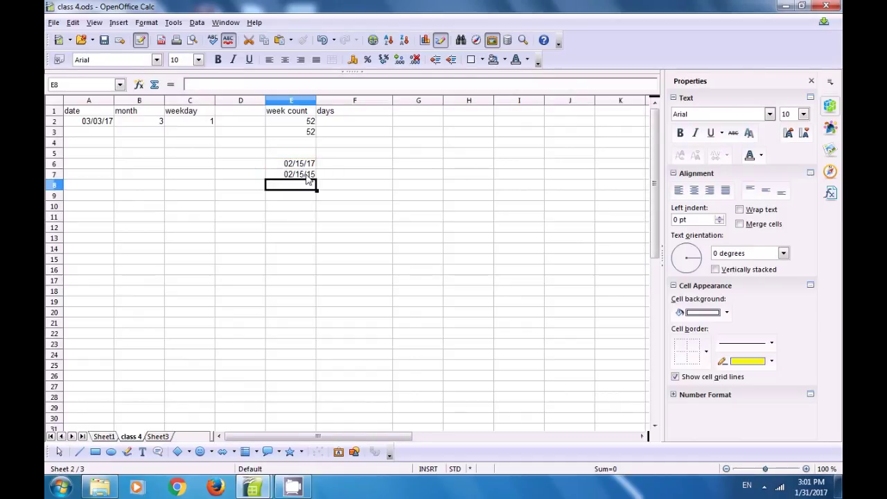
pyautogui.click(300, 175)
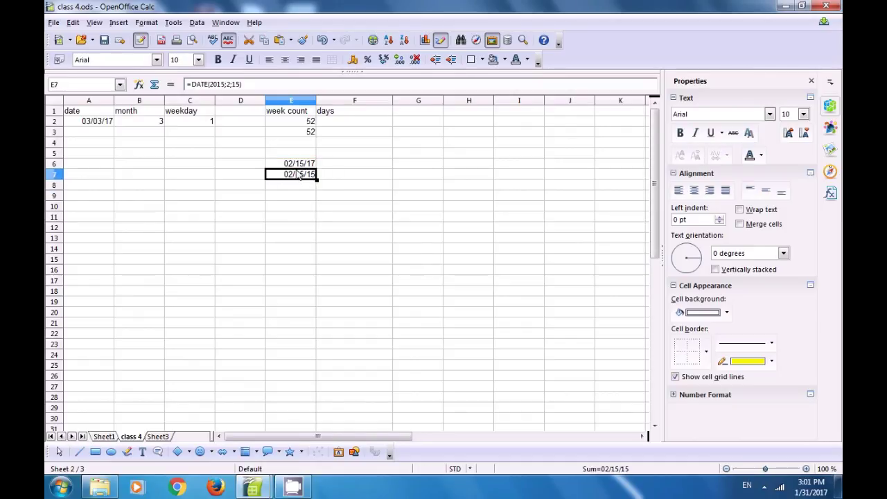
pyautogui.click(299, 165)
# Enter =DAYS(E6;E7) in cell F2 to calculate the number of days between the two dates
pyautogui.click(346, 122)
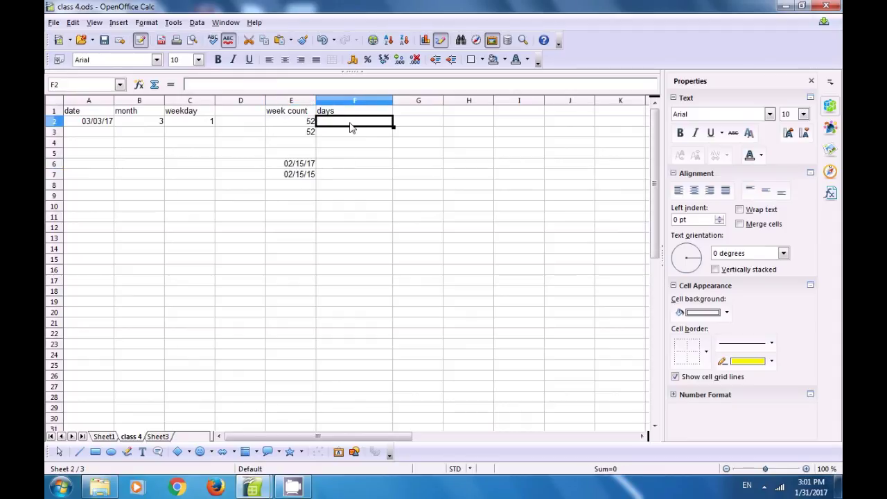
pyautogui.write('=days')
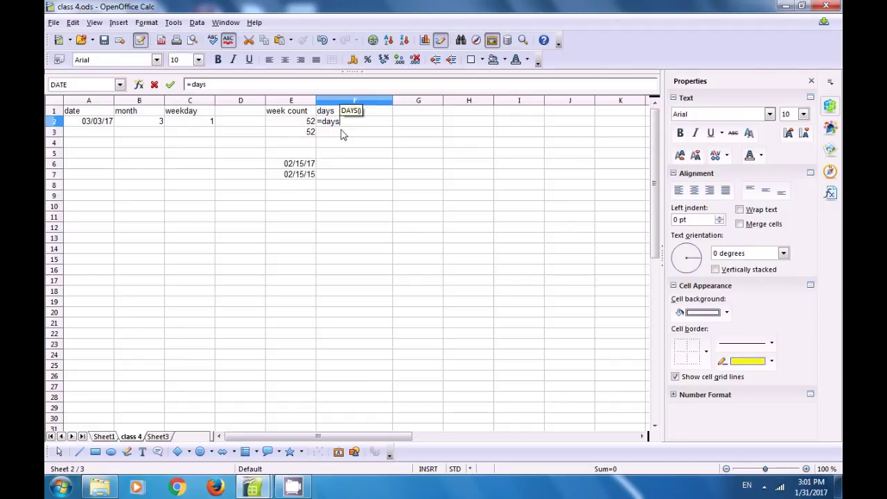
pyautogui.write('(')
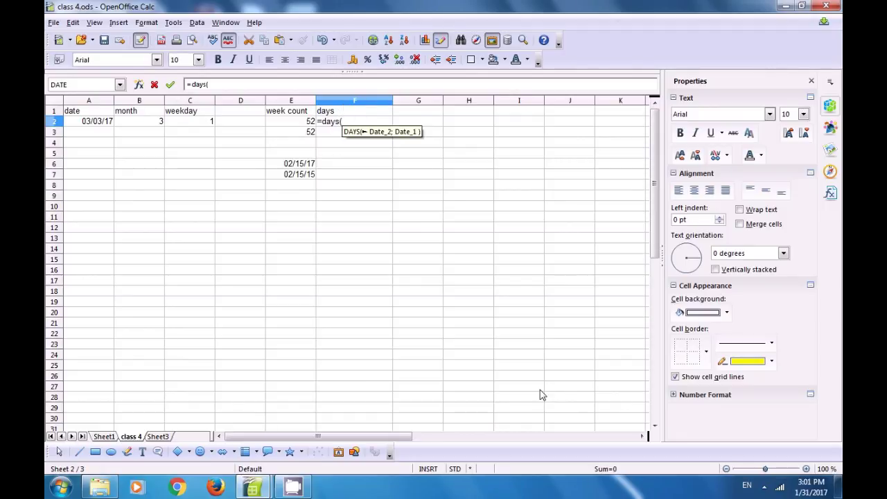
pyautogui.click(300, 168)
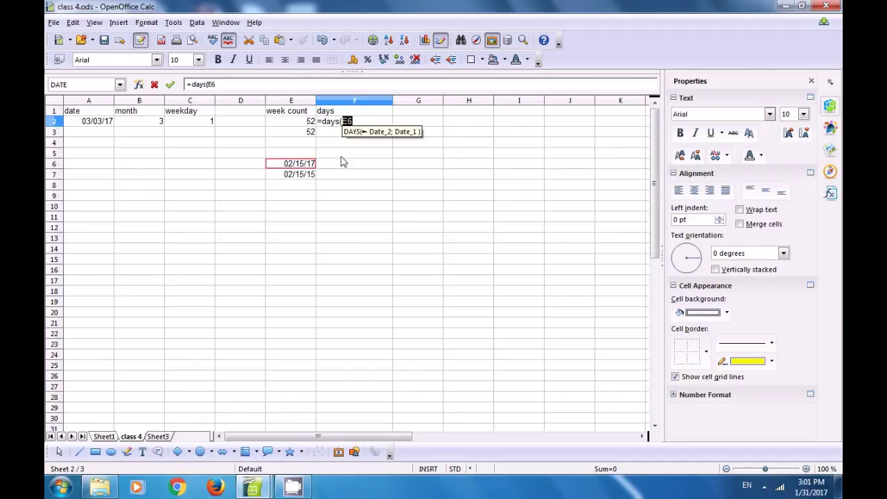
pyautogui.write(';')
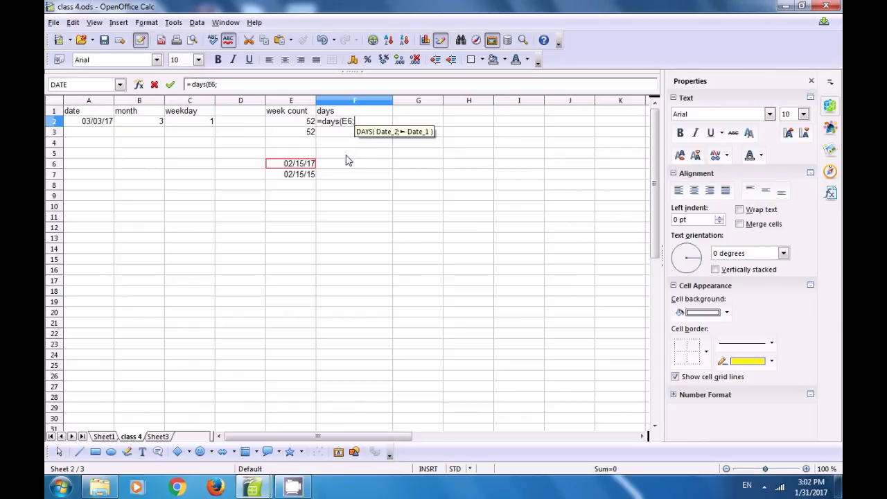
pyautogui.click(306, 175)
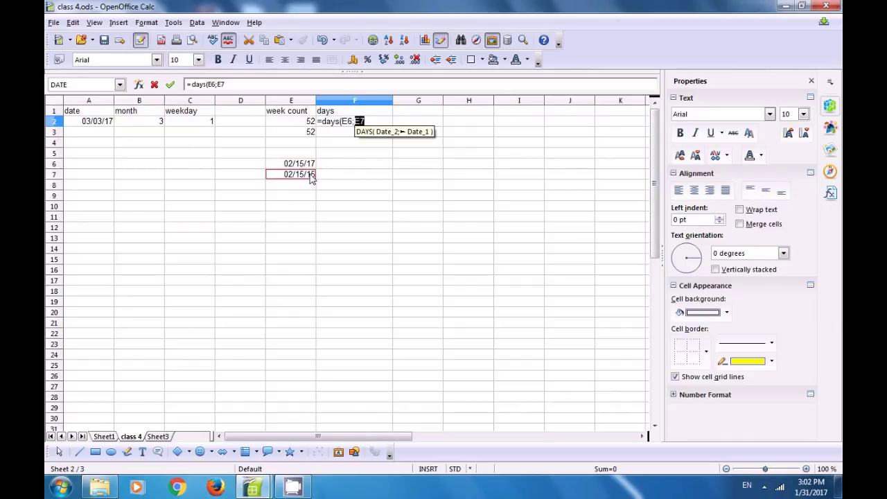
pyautogui.write(')')
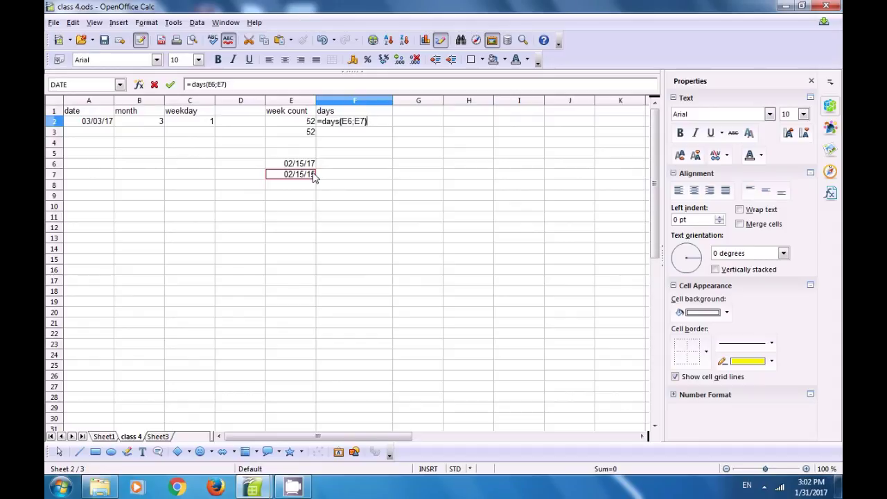
pyautogui.press('Return')
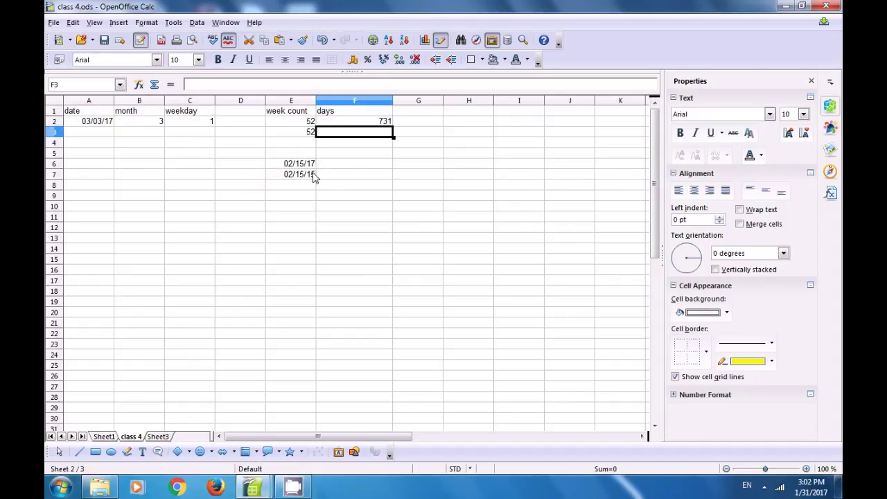
pyautogui.click(352, 123)
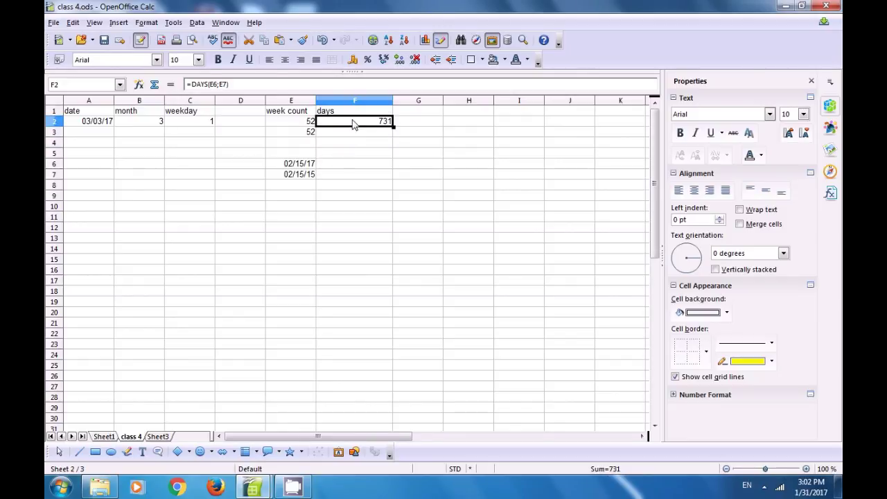
pyautogui.click(355, 136)
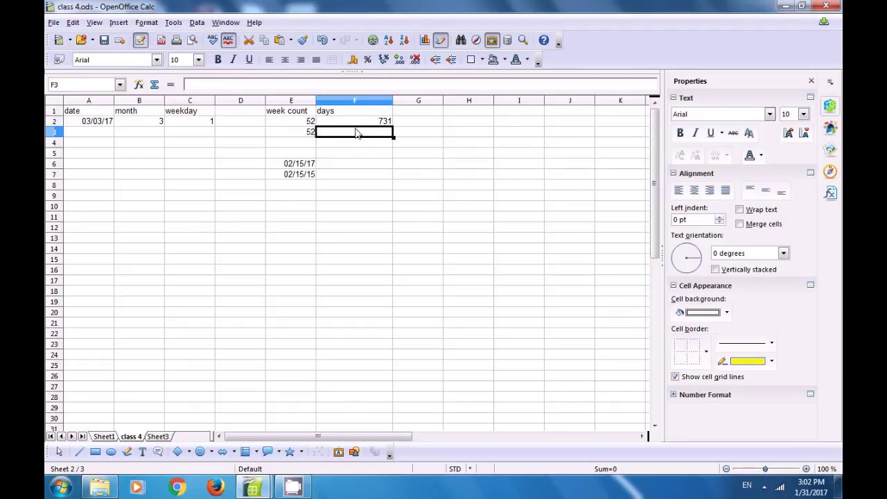
pyautogui.click(358, 123)
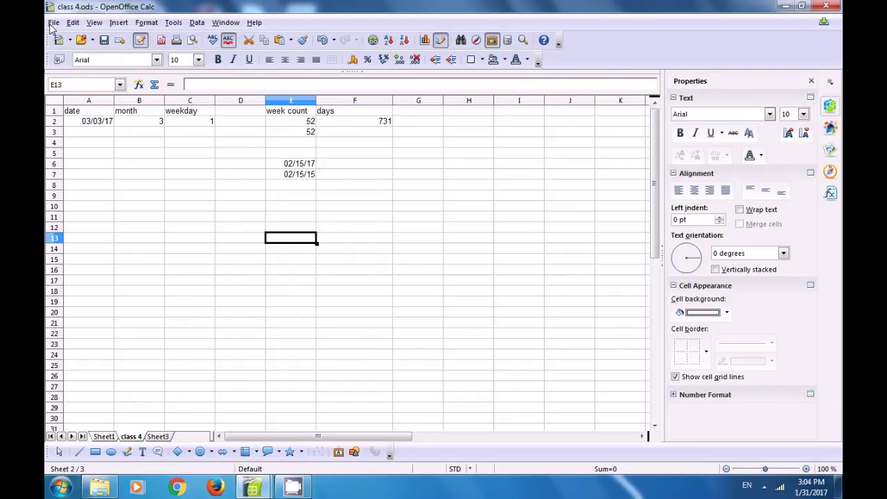
# Compare the current spreadsheet with the helpline1 template file from the Desktop
pyautogui.click(73, 22)
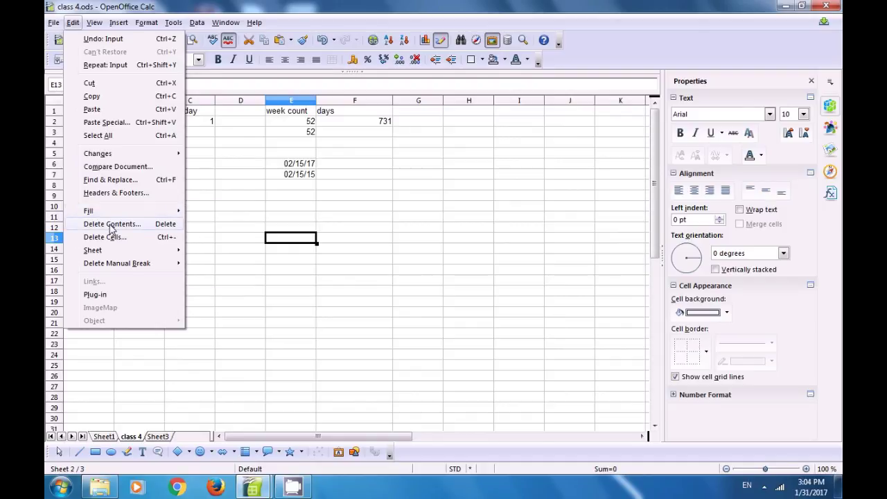
pyautogui.click(102, 170)
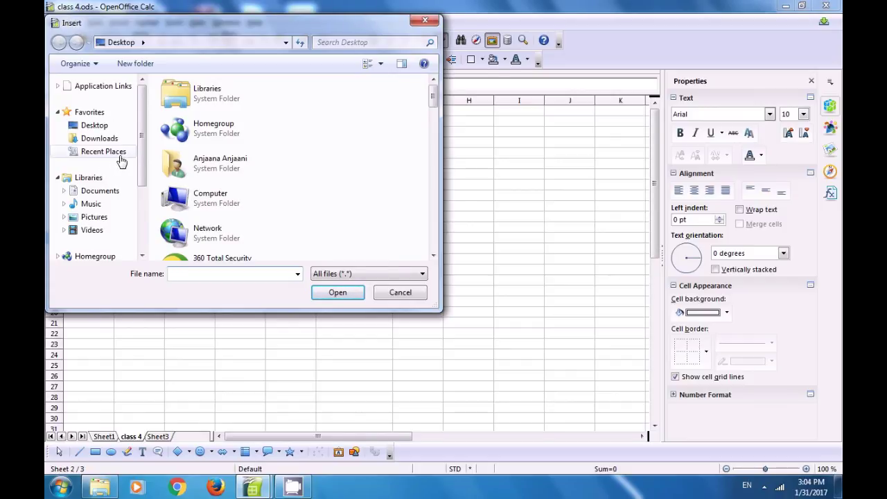
pyautogui.moveTo(434, 97); pyautogui.dragTo(415, 210)
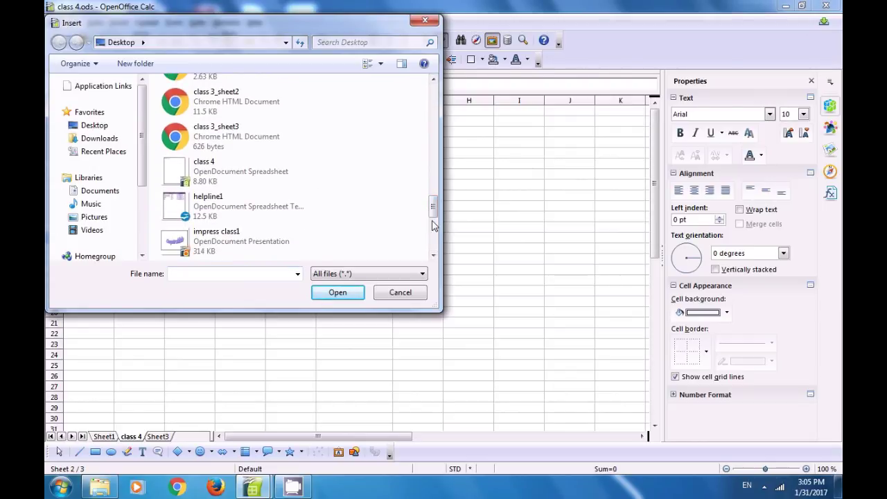
pyautogui.moveTo(432, 208); pyautogui.dragTo(429, 253)
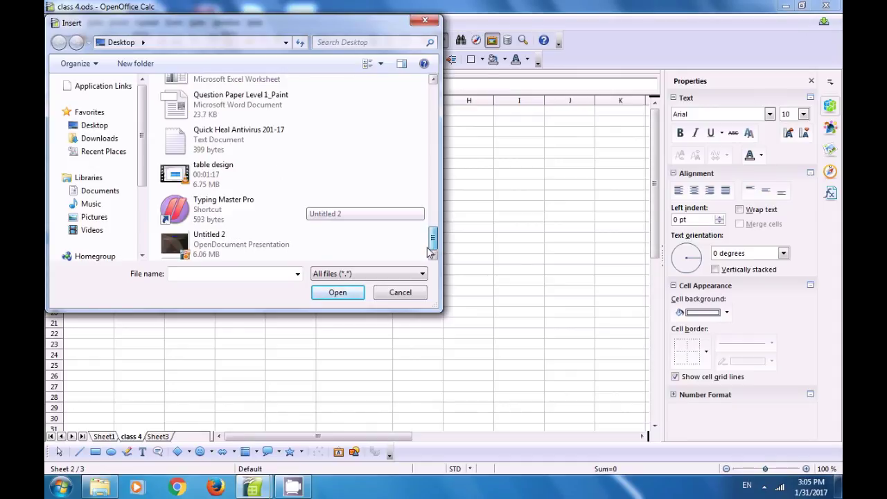
pyautogui.scroll(6, 416, 222)
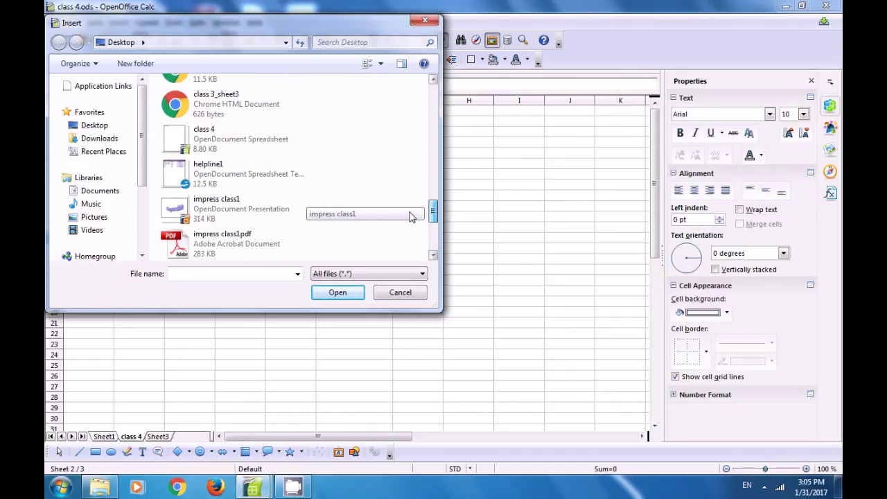
pyautogui.click(262, 182)
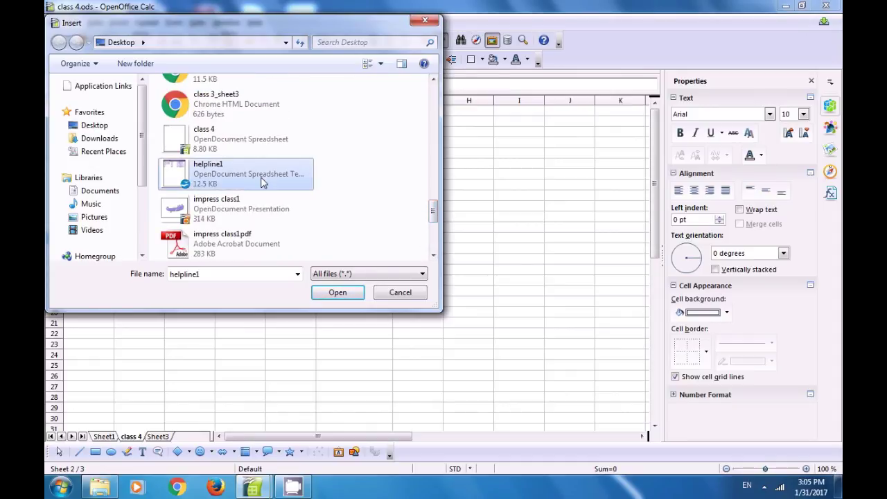
pyautogui.click(333, 297)
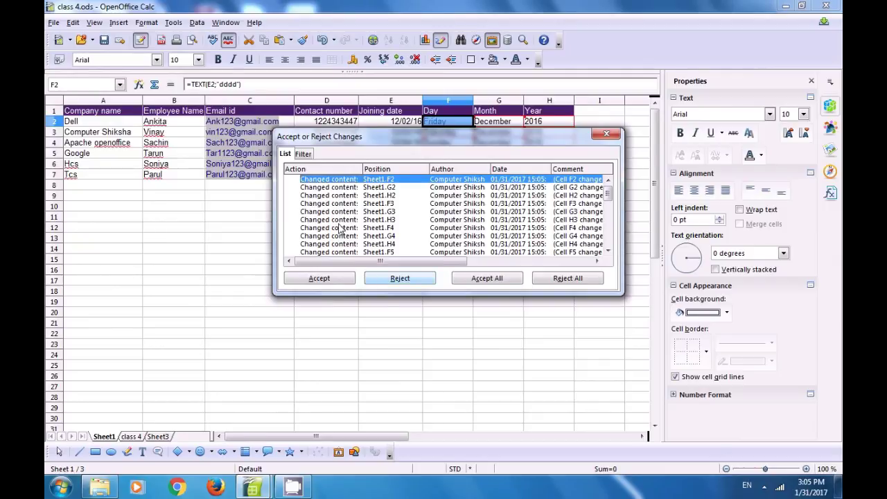
# Examine the content changes listed for Sheet1 in the document comparison, including cells H2, H3, G4 and F5
pyautogui.click(336, 197)
pyautogui.click(343, 220)
pyautogui.click(343, 236)
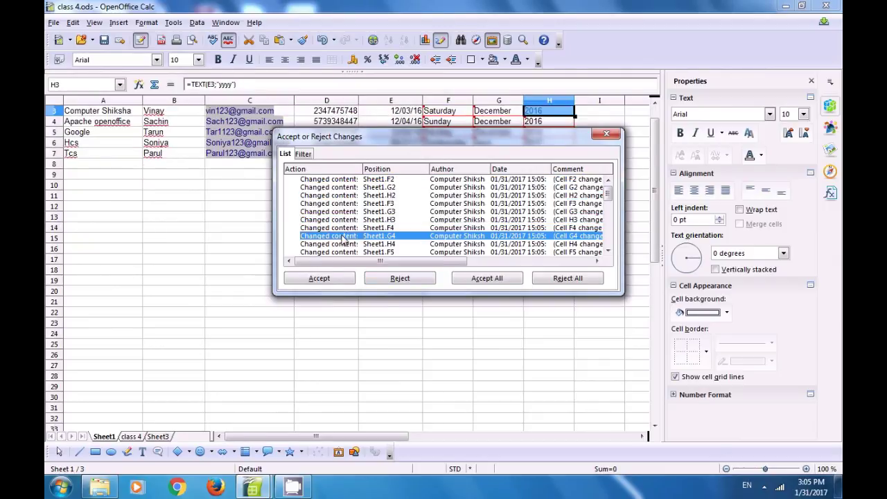
pyautogui.click(350, 252)
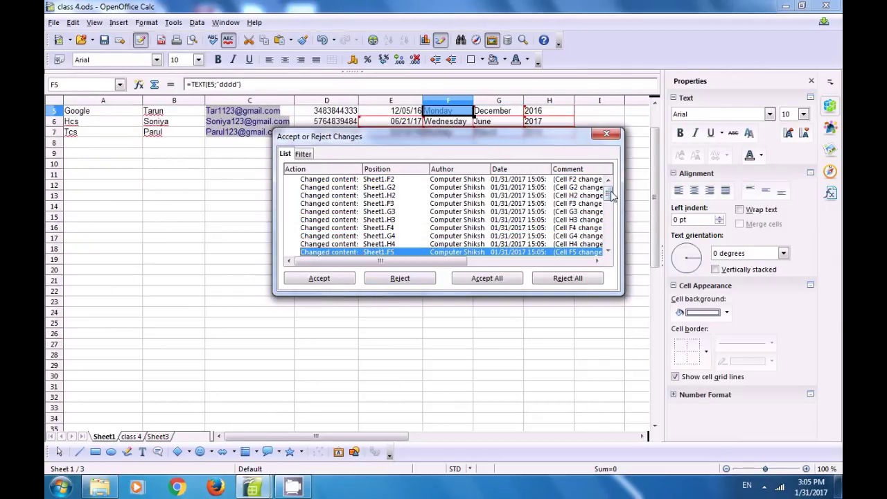
# Examine the listed changes for the class 4 sheet, including cells F2, E6, B2 and C2, and close the change review
pyautogui.moveTo(609, 194); pyautogui.dragTo(607, 253)
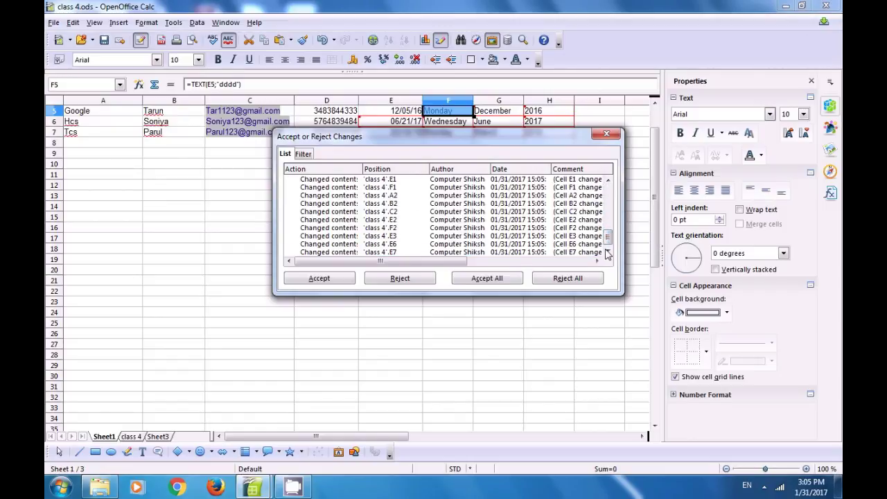
pyautogui.click(340, 228)
pyautogui.click(350, 245)
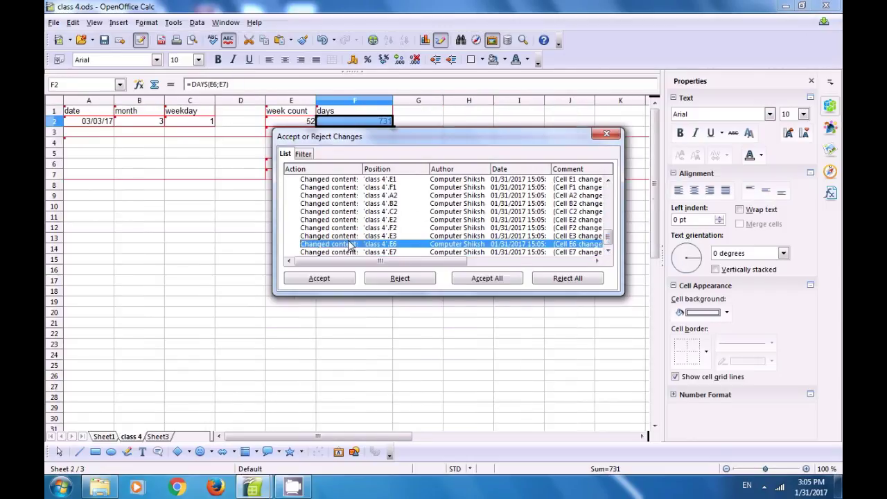
pyautogui.click(339, 228)
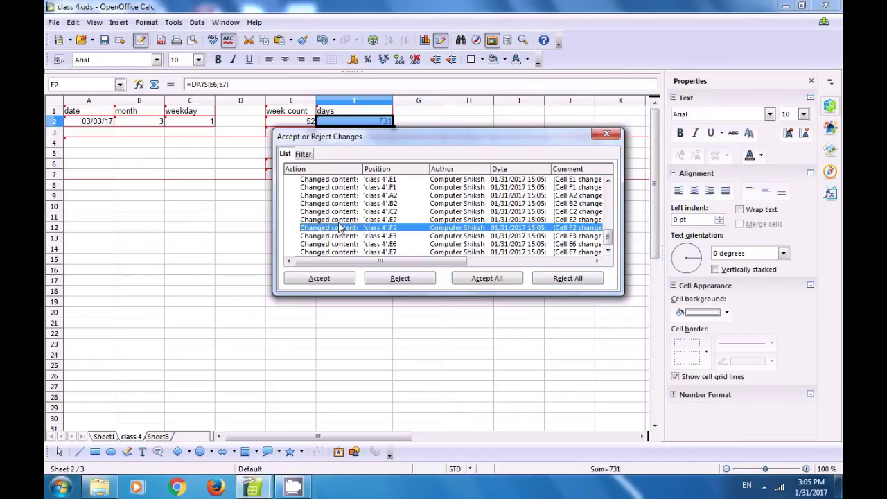
pyautogui.click(362, 220)
pyautogui.click(379, 246)
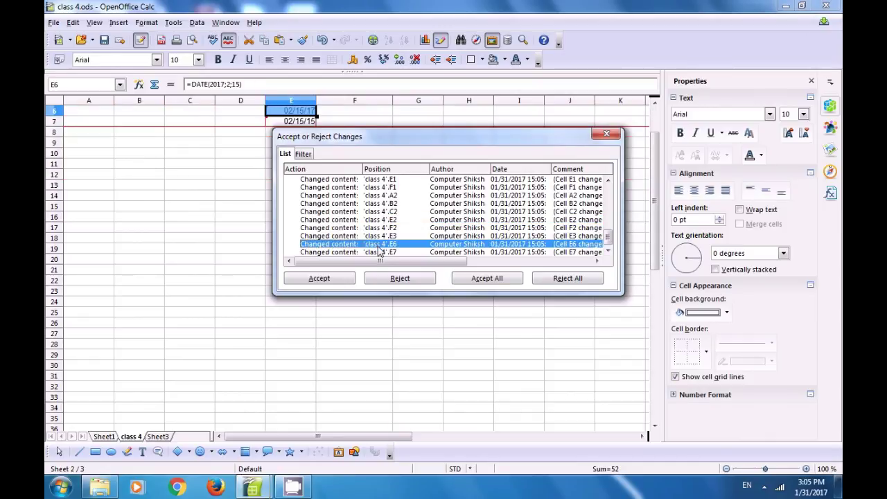
pyautogui.click(451, 204)
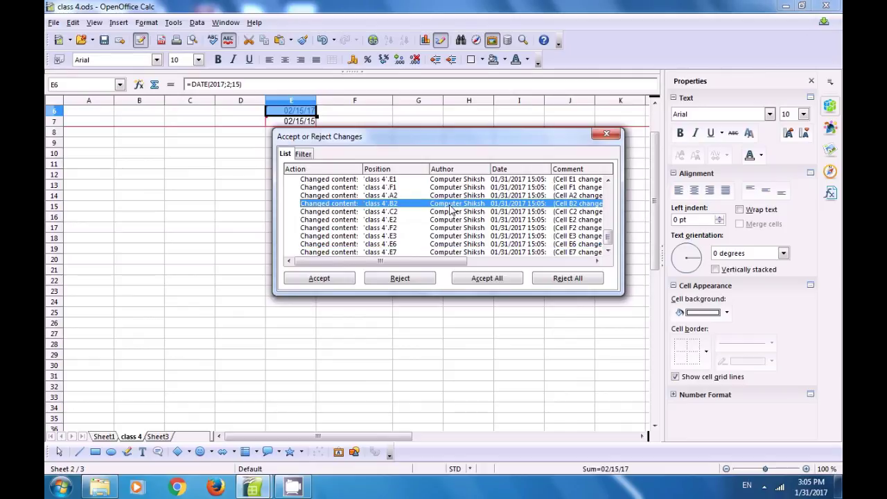
pyautogui.click(466, 244)
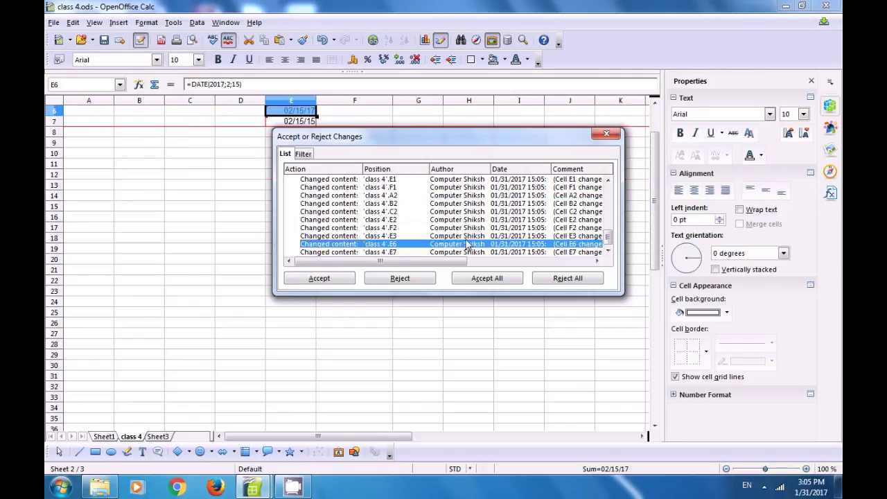
pyautogui.click(463, 211)
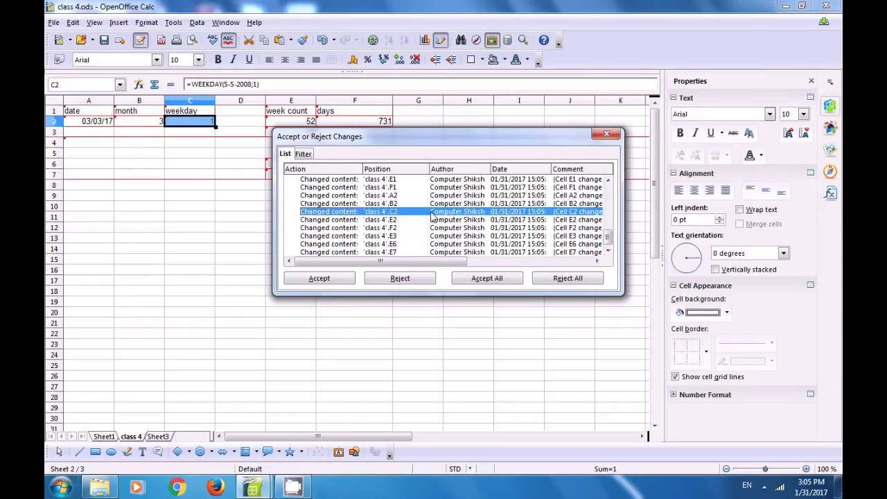
pyautogui.click(607, 134)
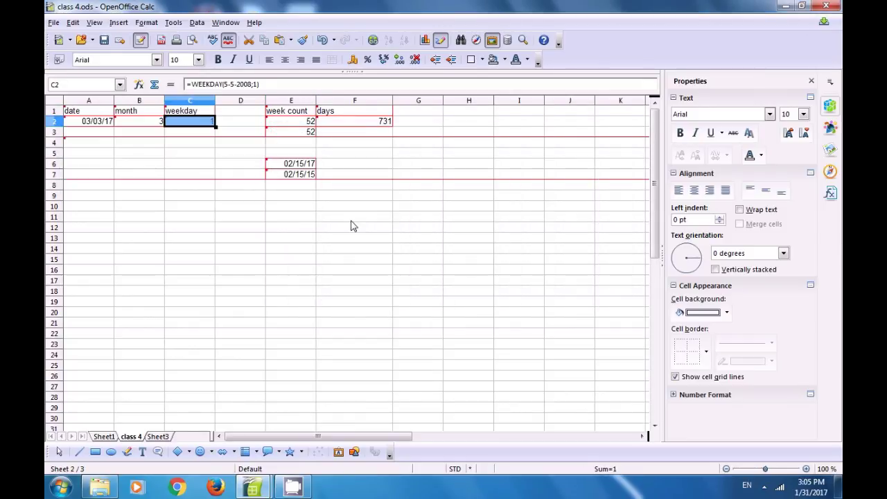
# Enter 12 in cell E10 of the class 4 sheet and inspect how the new entry is marked as a change
pyautogui.click(352, 224)
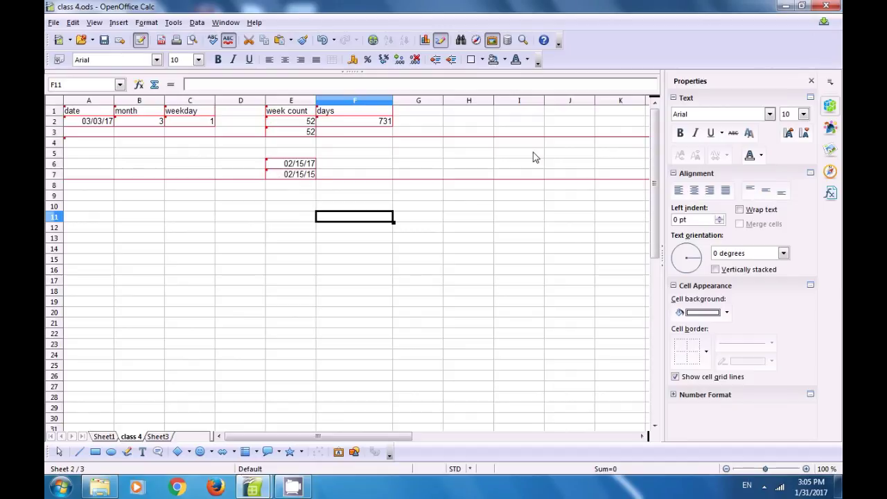
pyautogui.click(279, 208)
pyautogui.write('h')
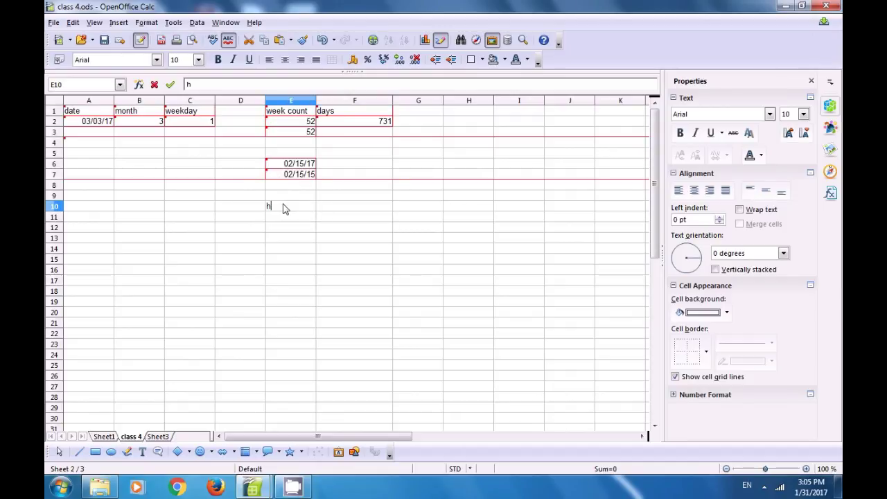
pyautogui.press('BackSpace')
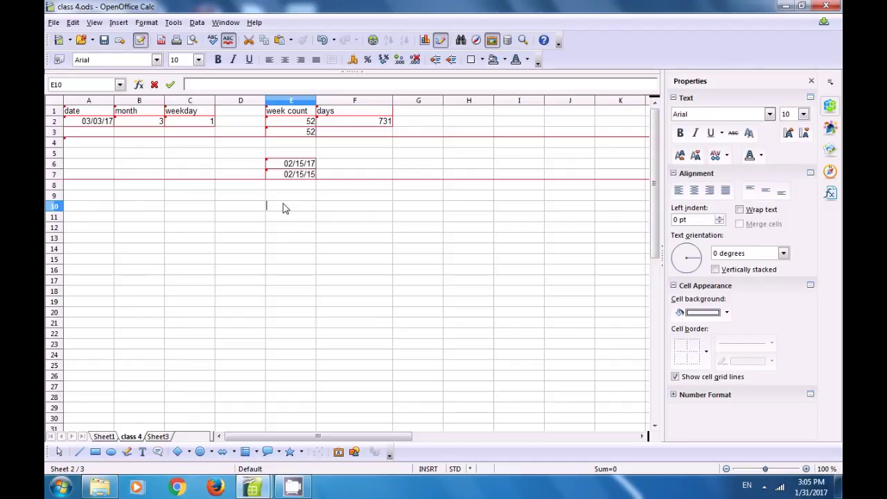
pyautogui.write('12')
pyautogui.click(323, 209)
pyautogui.click(307, 237)
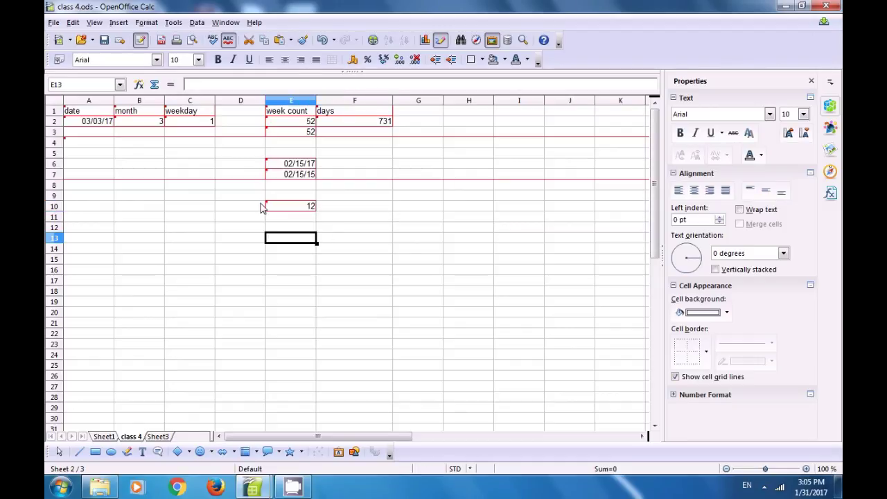
pyautogui.click(272, 208)
pyautogui.click(337, 212)
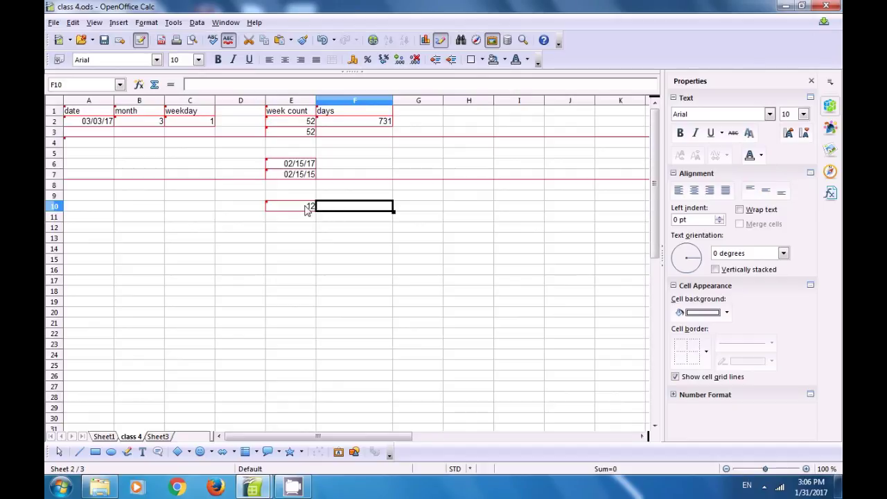
pyautogui.click(306, 207)
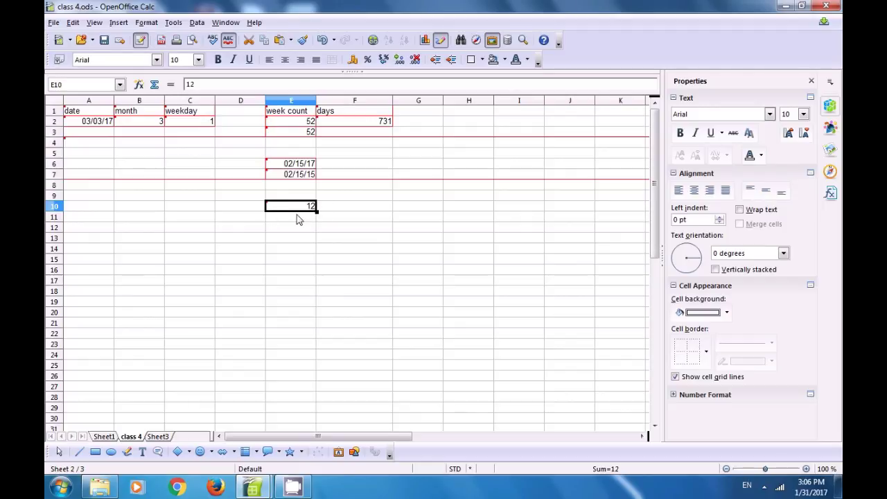
pyautogui.click(341, 211)
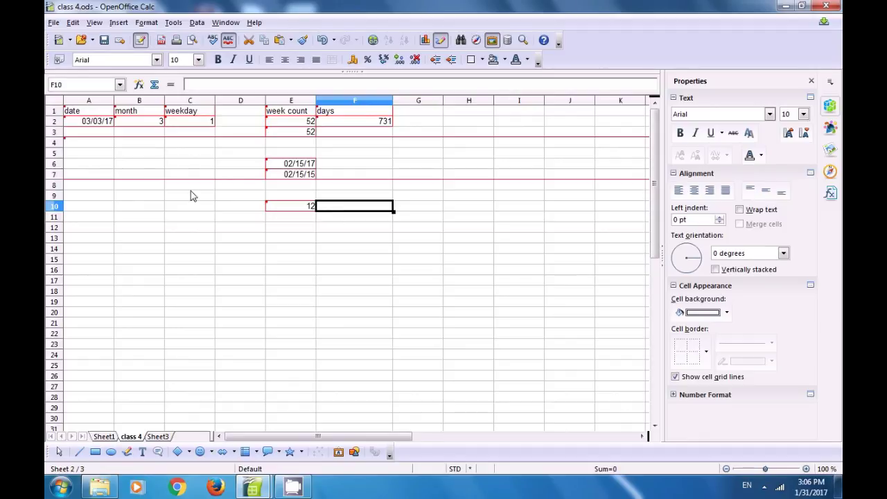
# Examine the change marks on Sheet1 around the joining date, day, month and year entries
pyautogui.click(106, 437)
pyautogui.click(125, 123)
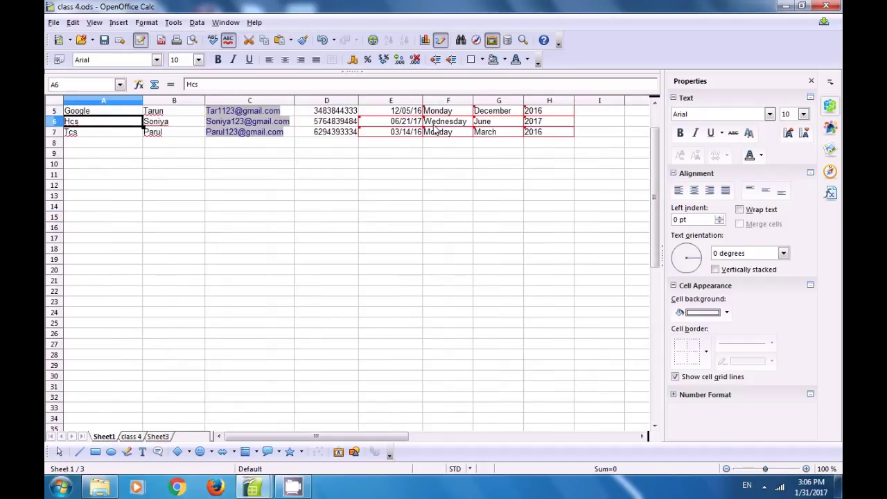
pyautogui.click(332, 186)
pyautogui.scroll(2, 306, 208)
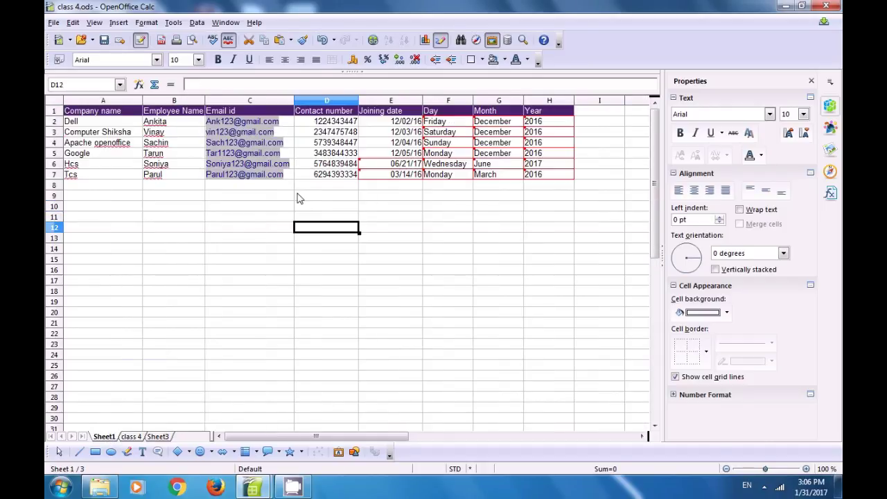
pyautogui.click(430, 178)
pyautogui.click(402, 206)
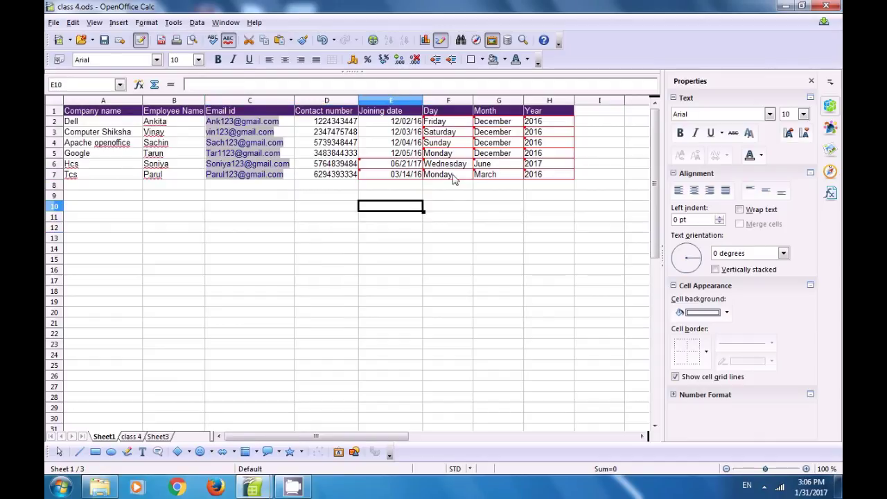
pyautogui.click(381, 181)
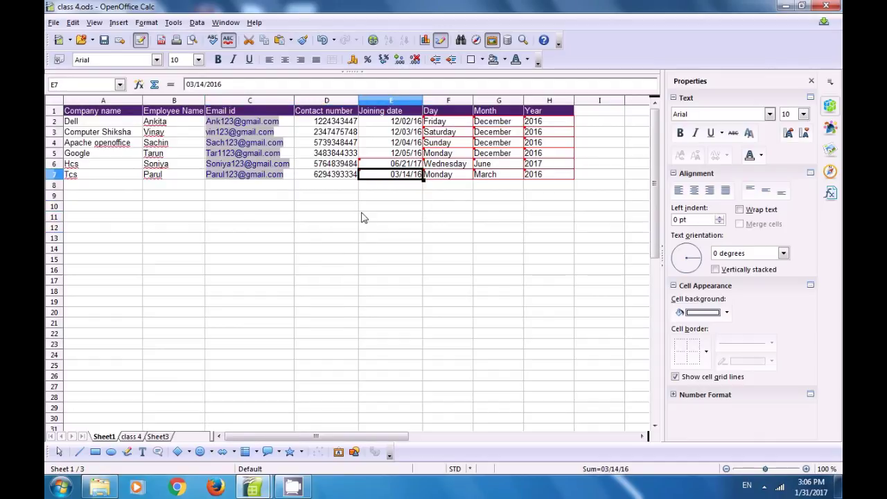
pyautogui.click(363, 217)
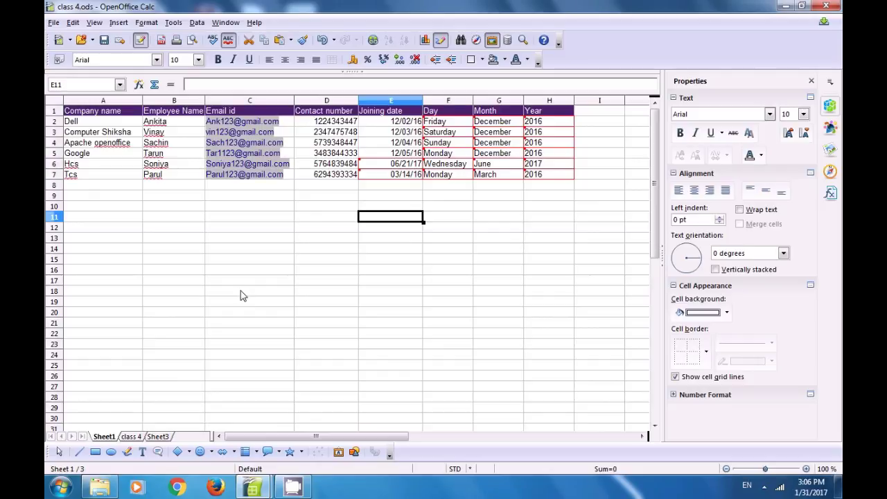
# Turn off change recording, accepting the loss of change information, and check the class 4 sheet for remaining change marks
pyautogui.click(72, 24)
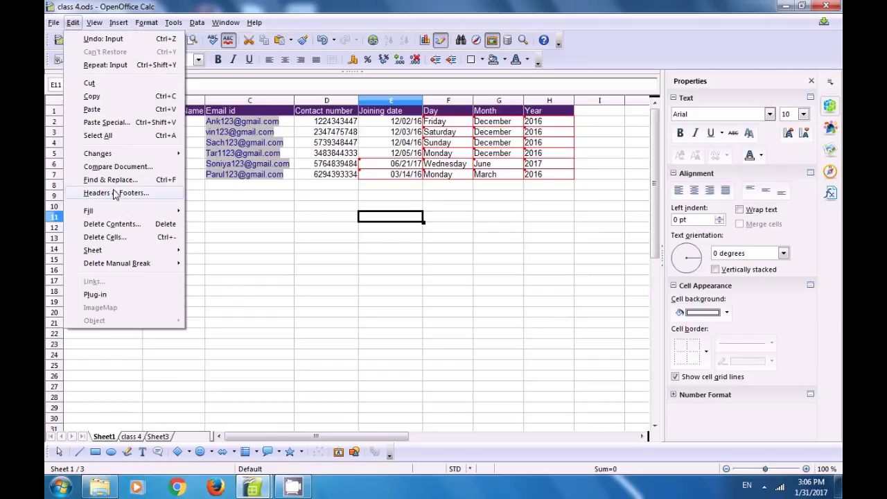
pyautogui.moveTo(104, 153)
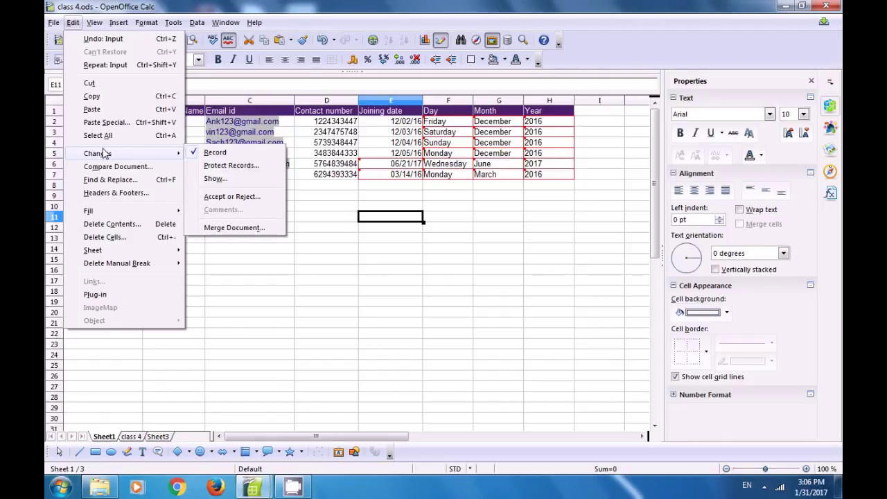
pyautogui.click(214, 153)
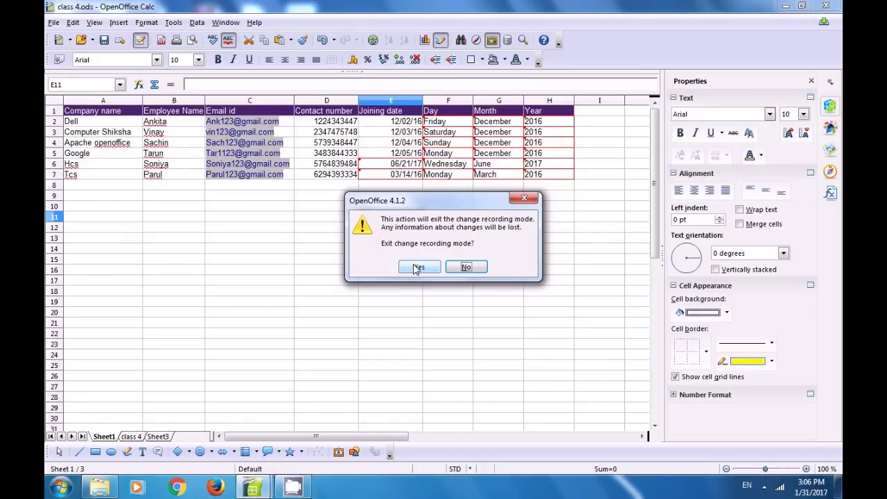
pyautogui.click(418, 268)
pyautogui.click(382, 272)
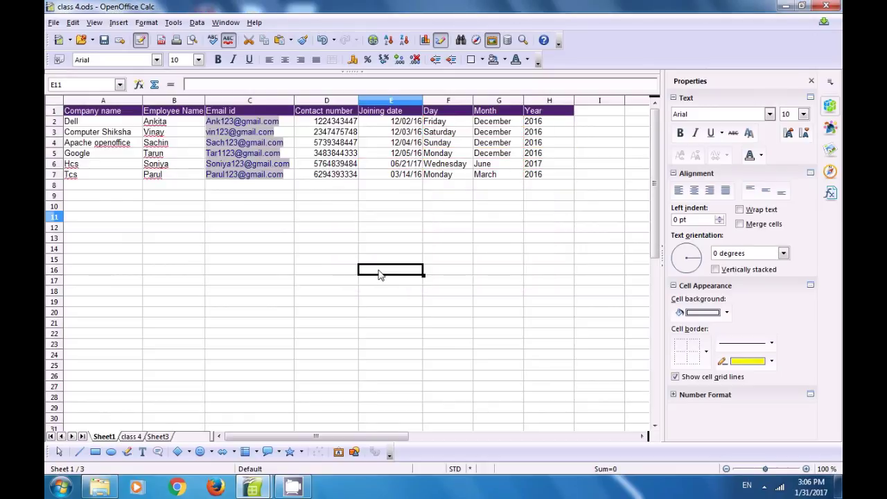
pyautogui.click(137, 436)
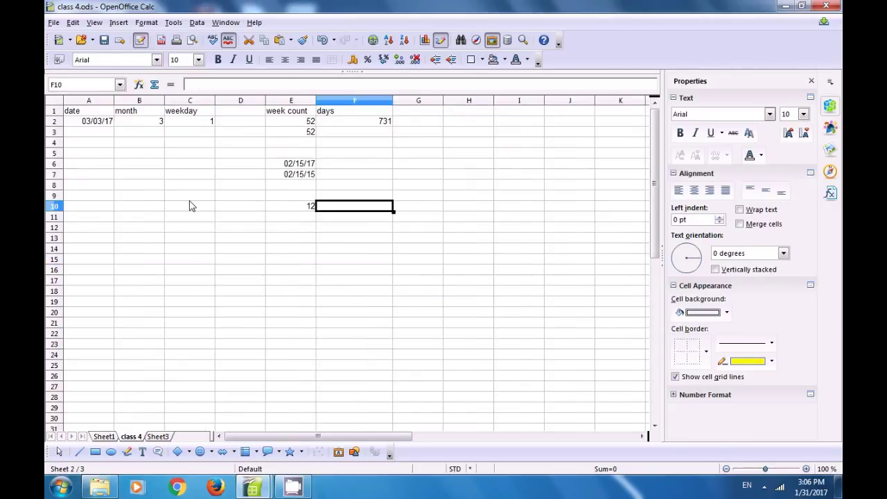
pyautogui.click(197, 198)
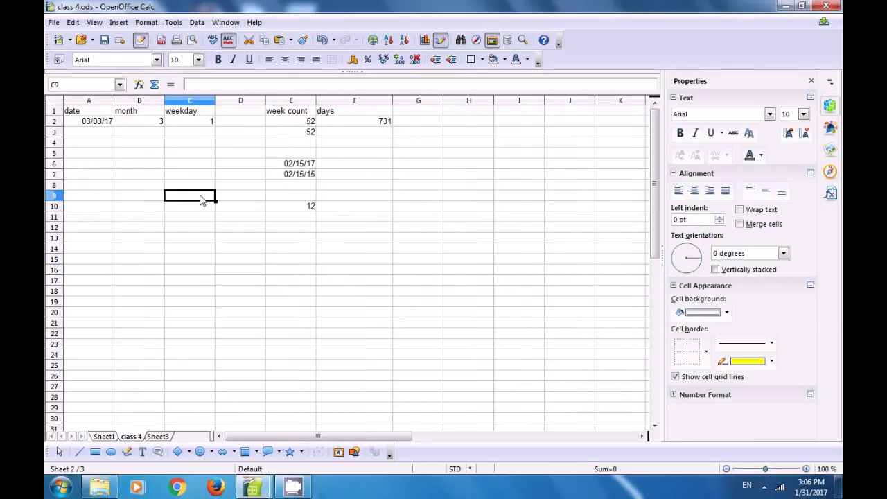